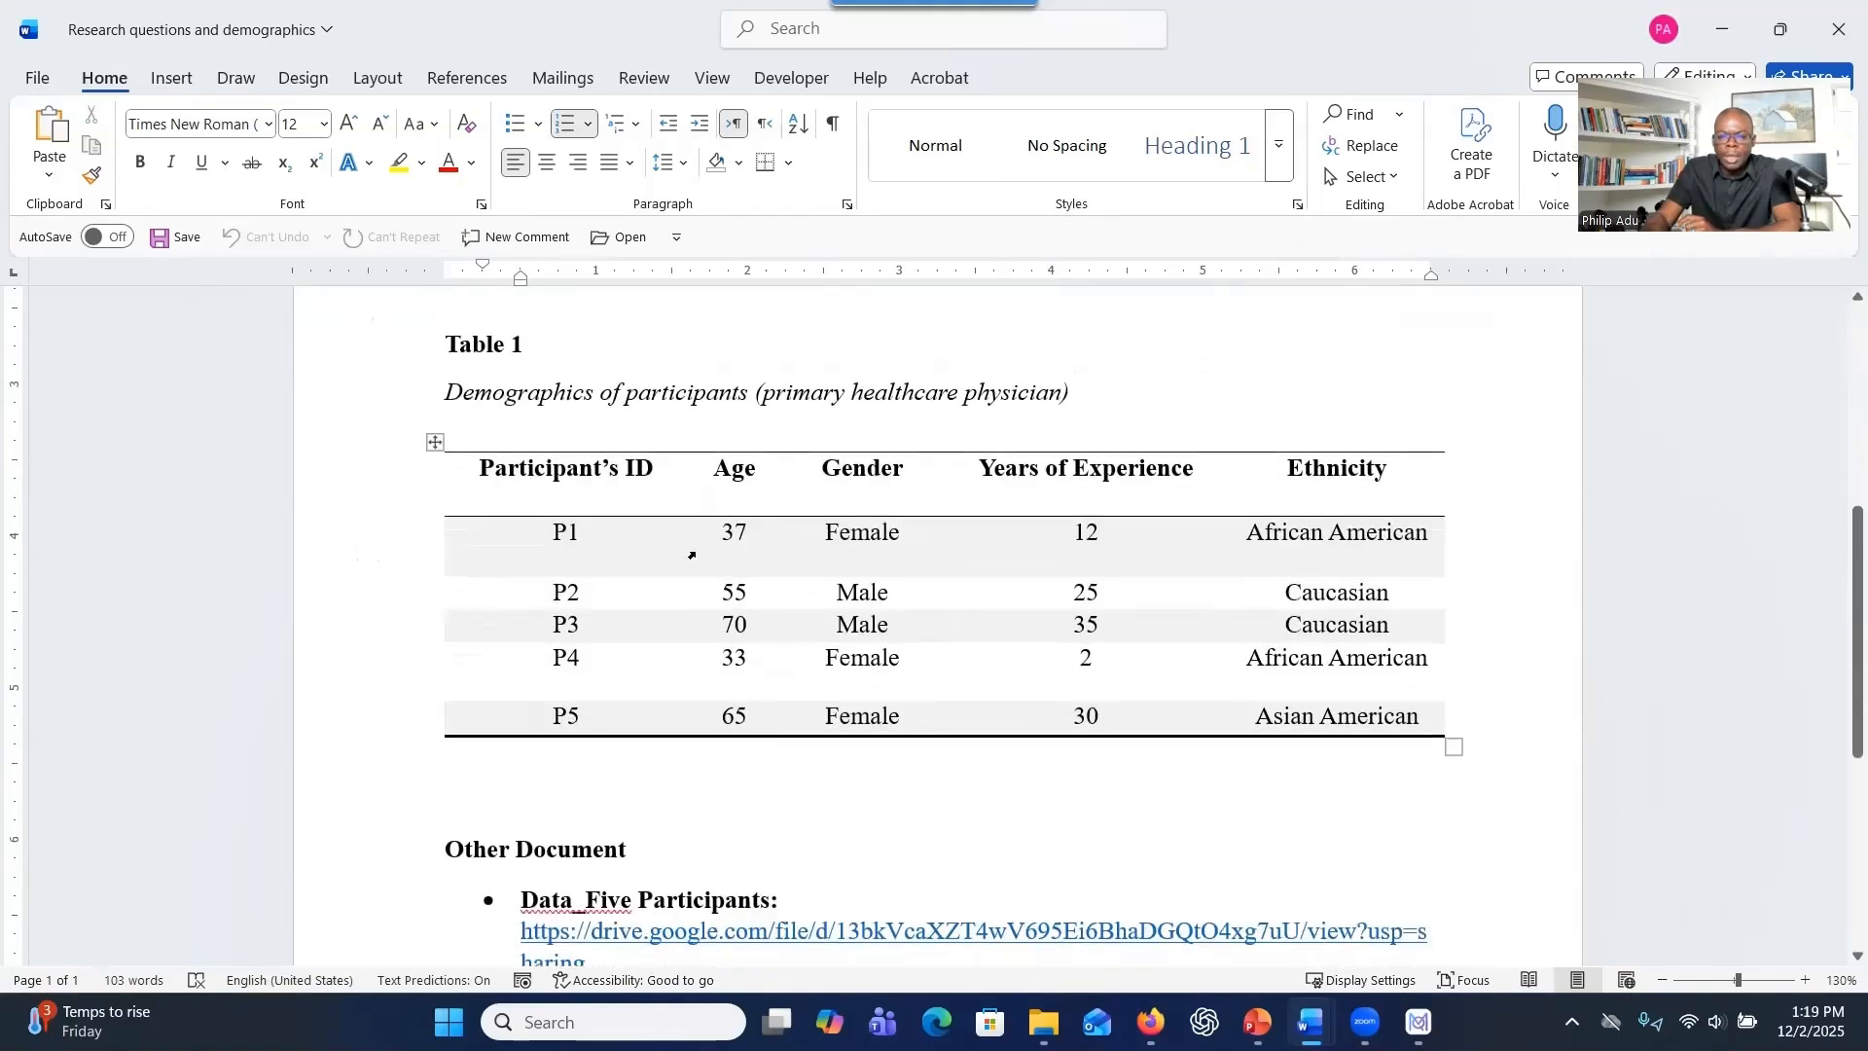
Examine the participant IDs and ages in the demographics table and the research questions above it.
{"action": "left_click", "coordinate": [584, 534]}
{"action": "left_click_drag", "start_coordinate": [546, 535], "coordinate": [618, 722]}
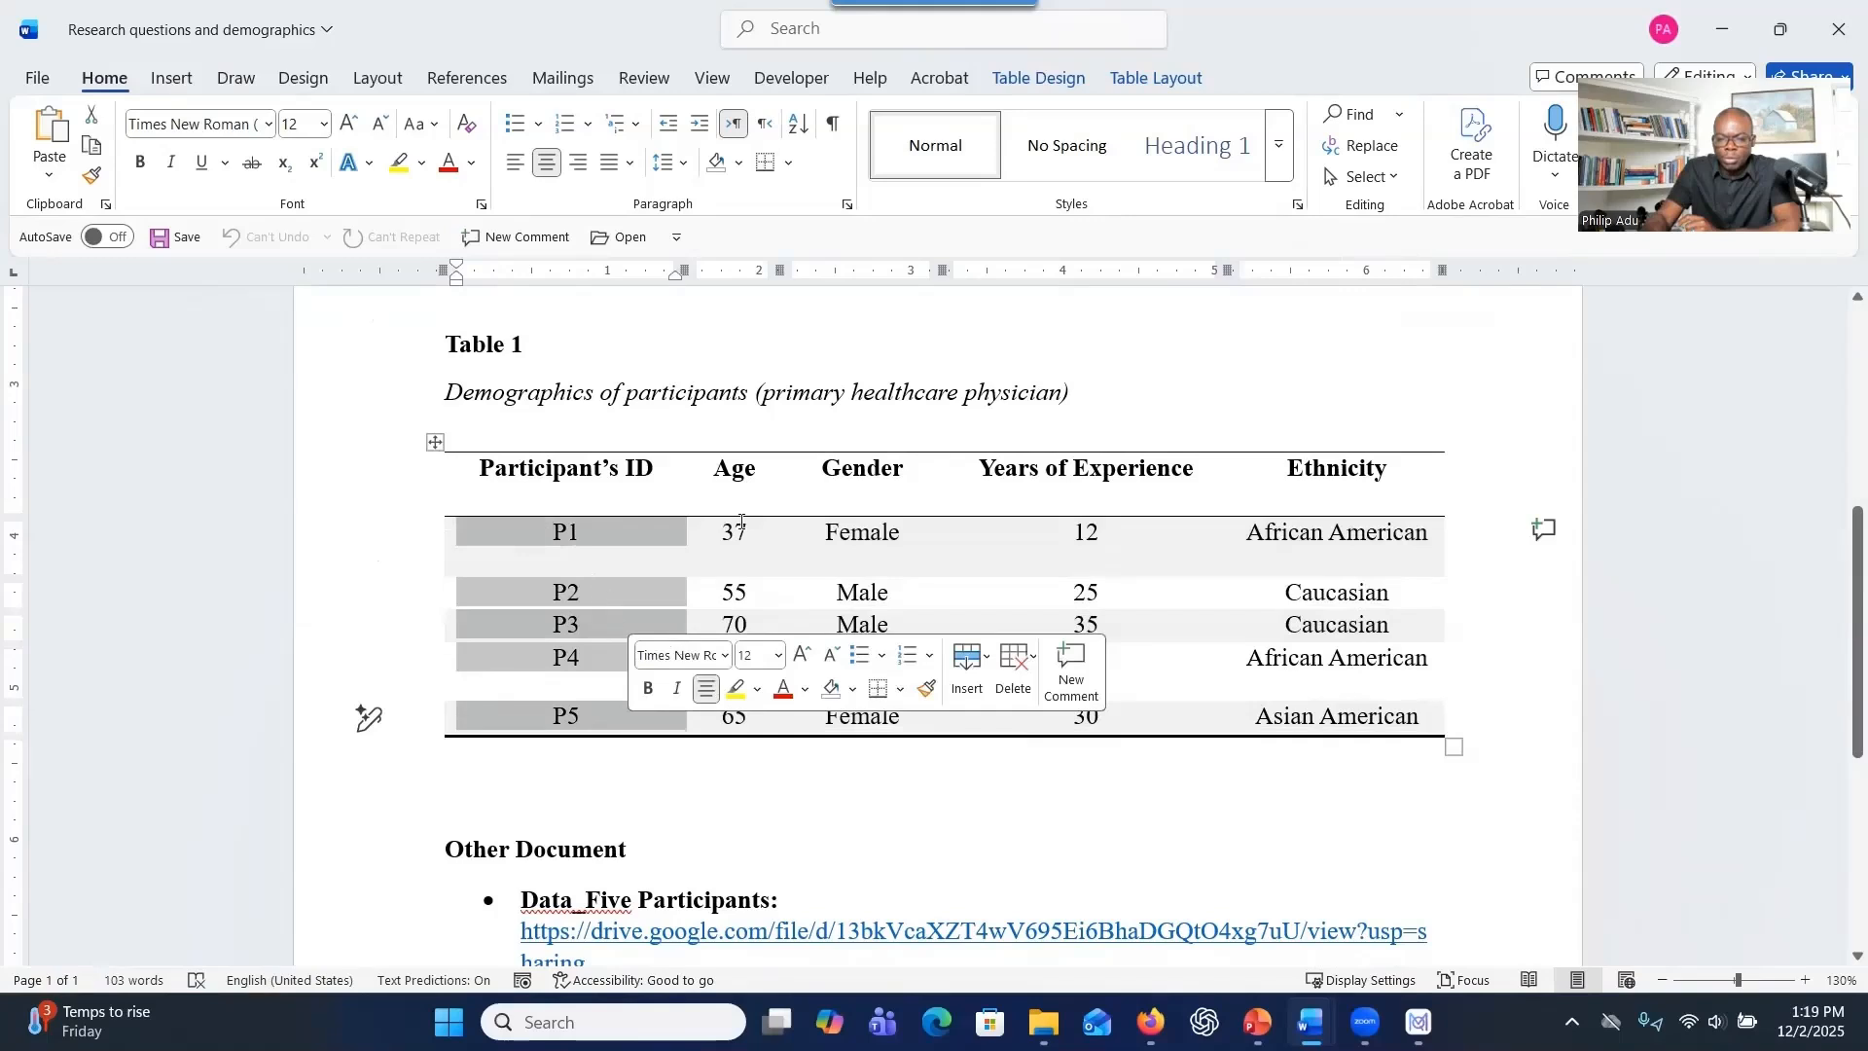
{"action": "left_click_drag", "start_coordinate": [742, 526], "coordinate": [749, 724]}
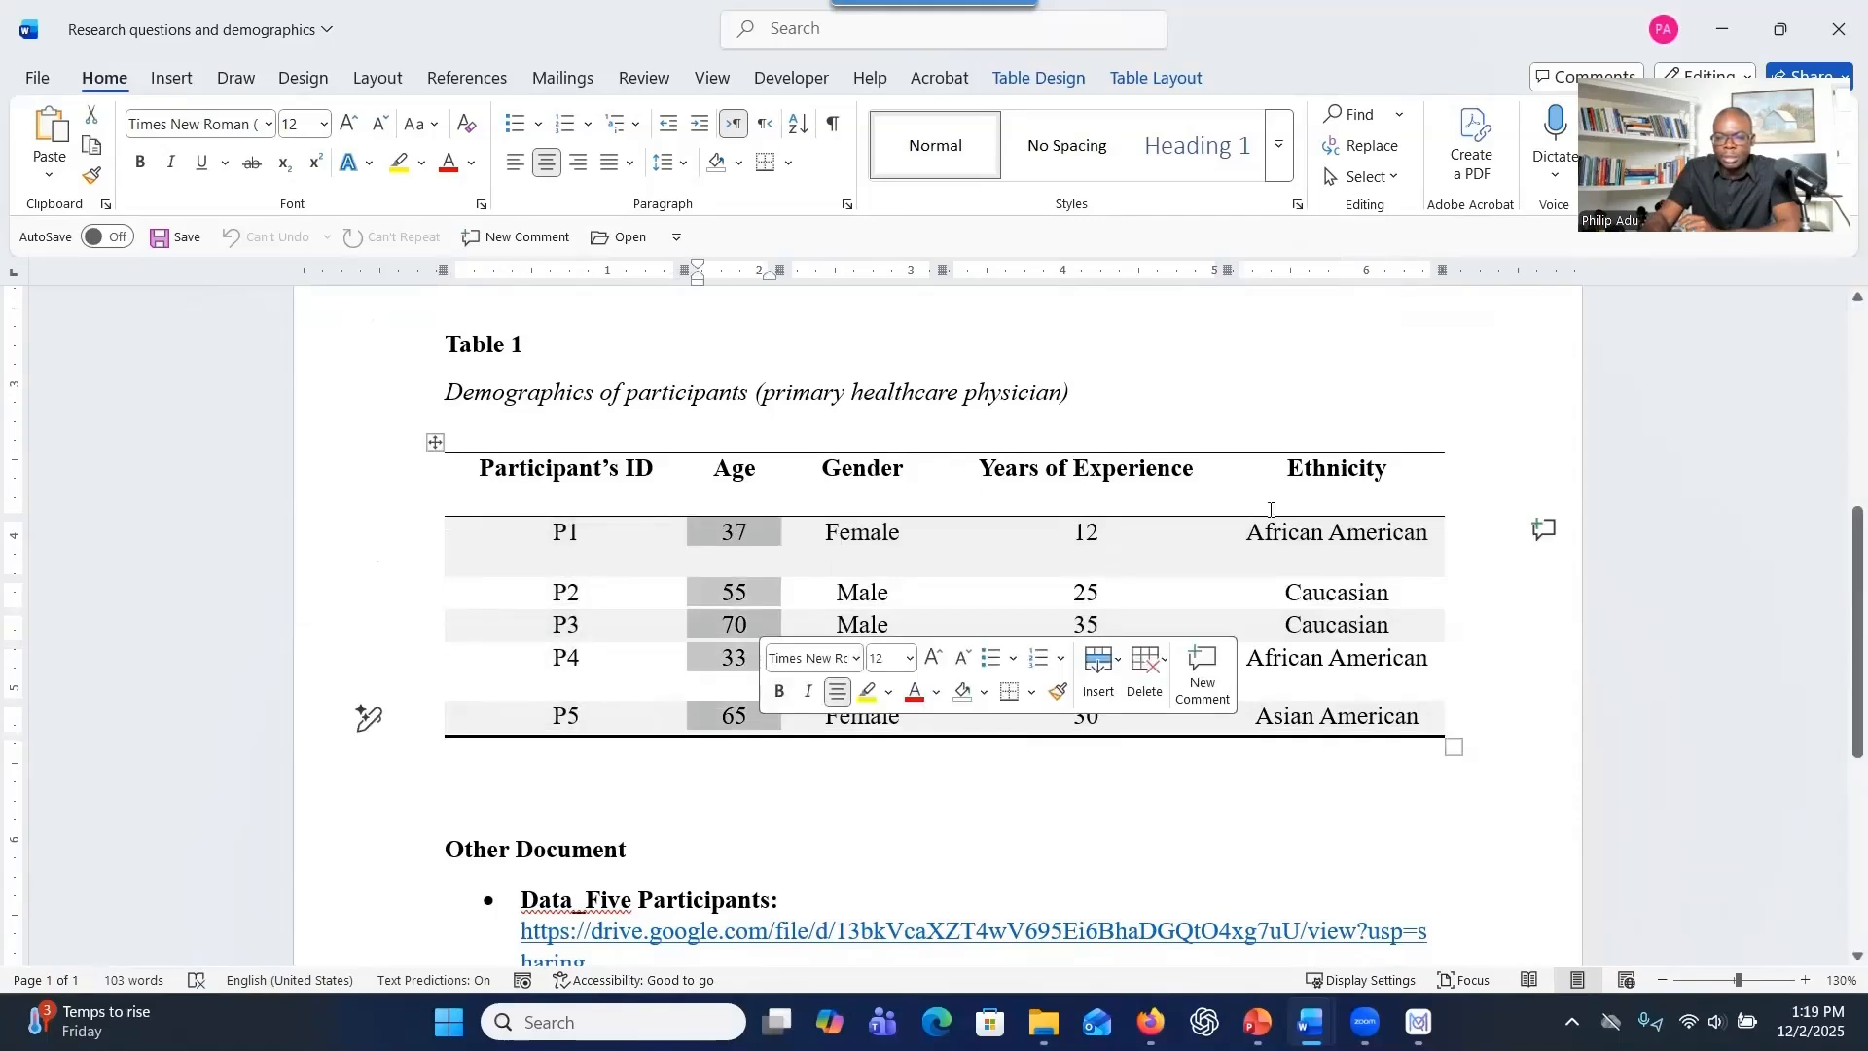
{"action": "scroll", "coordinate": [1264, 511], "scroll_direction": "up", "scroll_amount": 2}
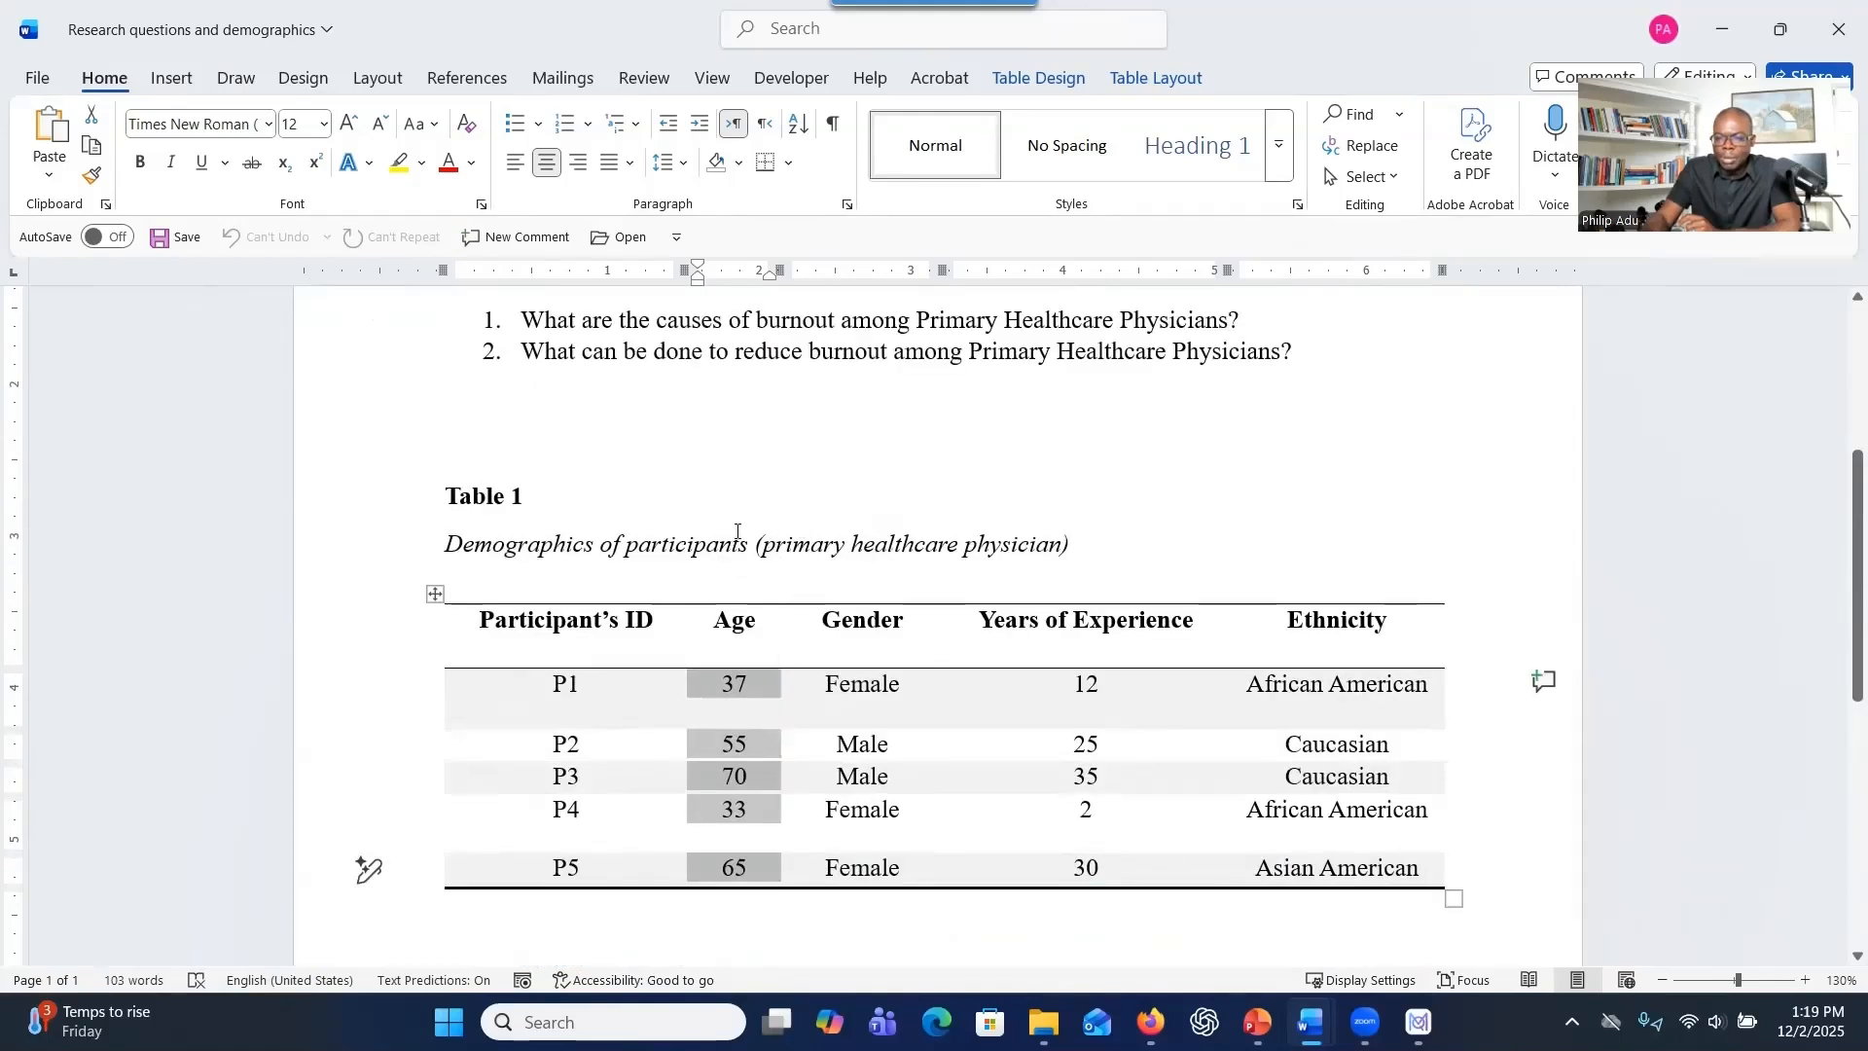
{"action": "scroll", "coordinate": [736, 532], "scroll_direction": "up", "scroll_amount": 1}
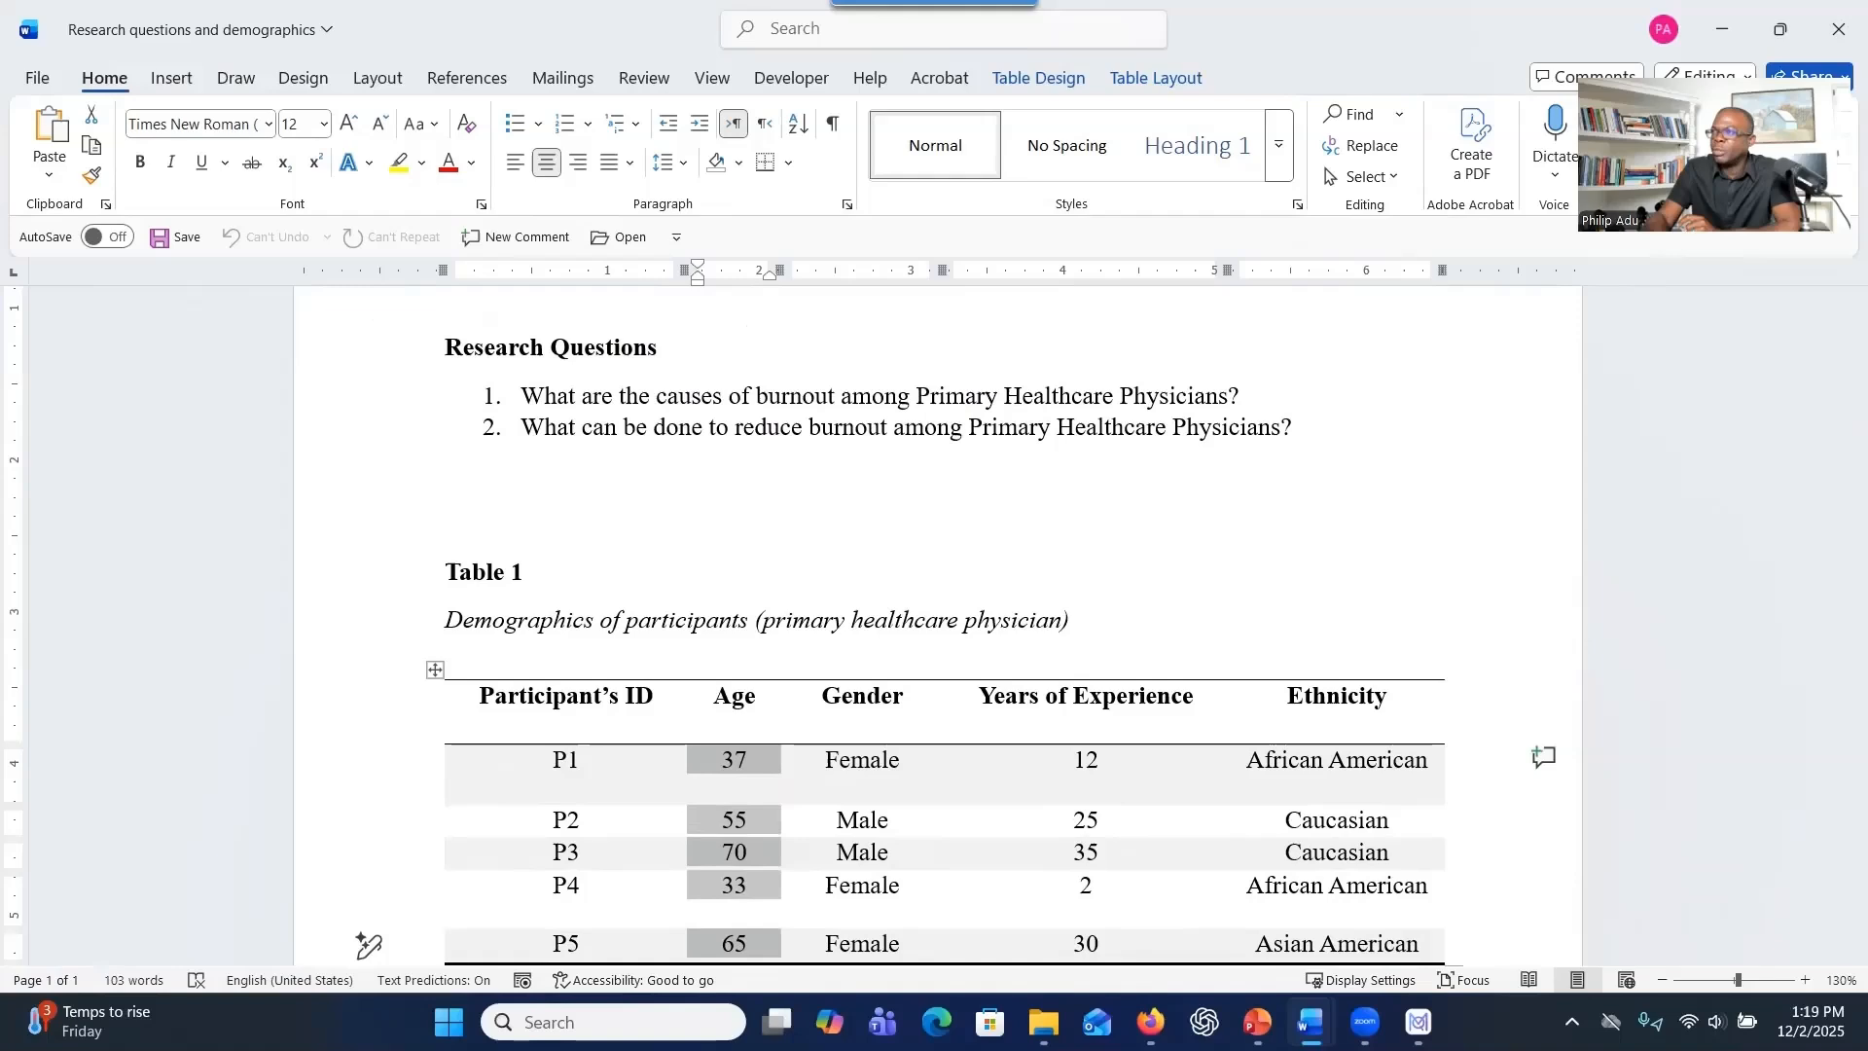
Maximize the P1 document and read through the Participant 1 interview questions and answers.
{"action": "left_click", "coordinate": [1577, 35]}
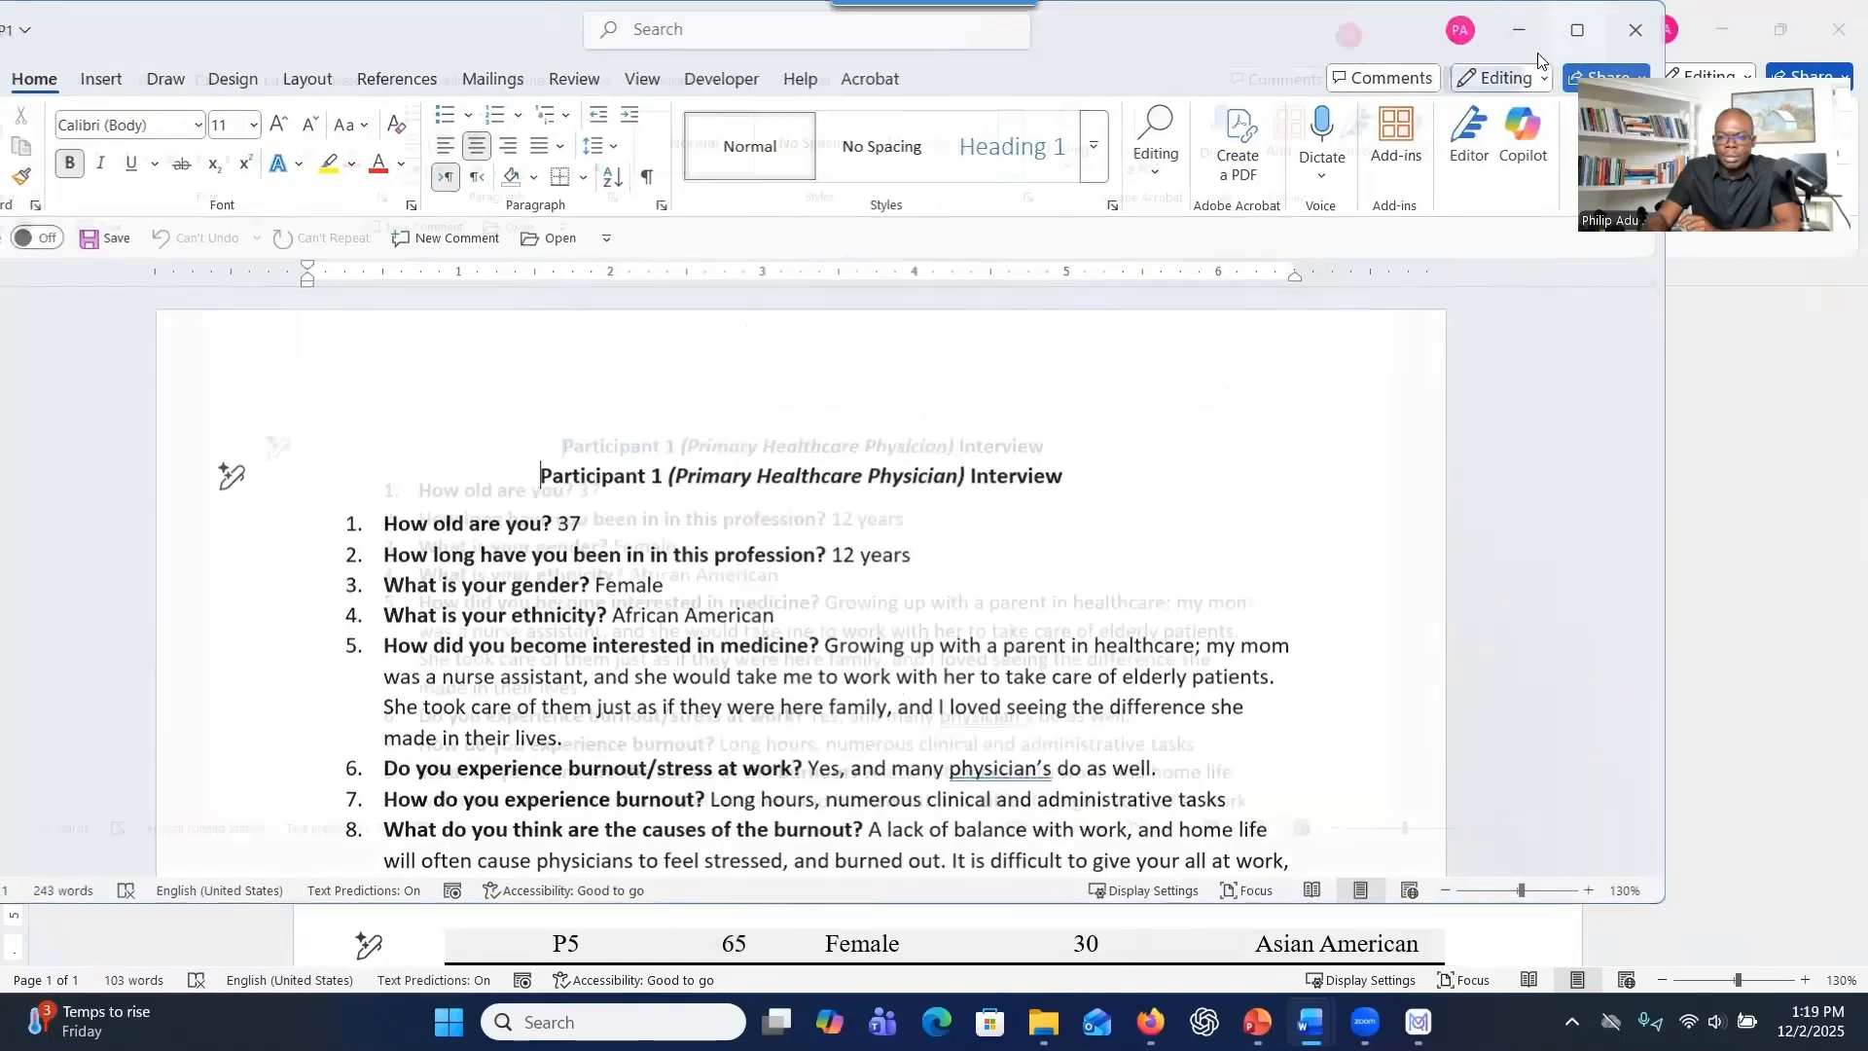
{"action": "scroll", "coordinate": [965, 521], "scroll_direction": "down", "scroll_amount": 2}
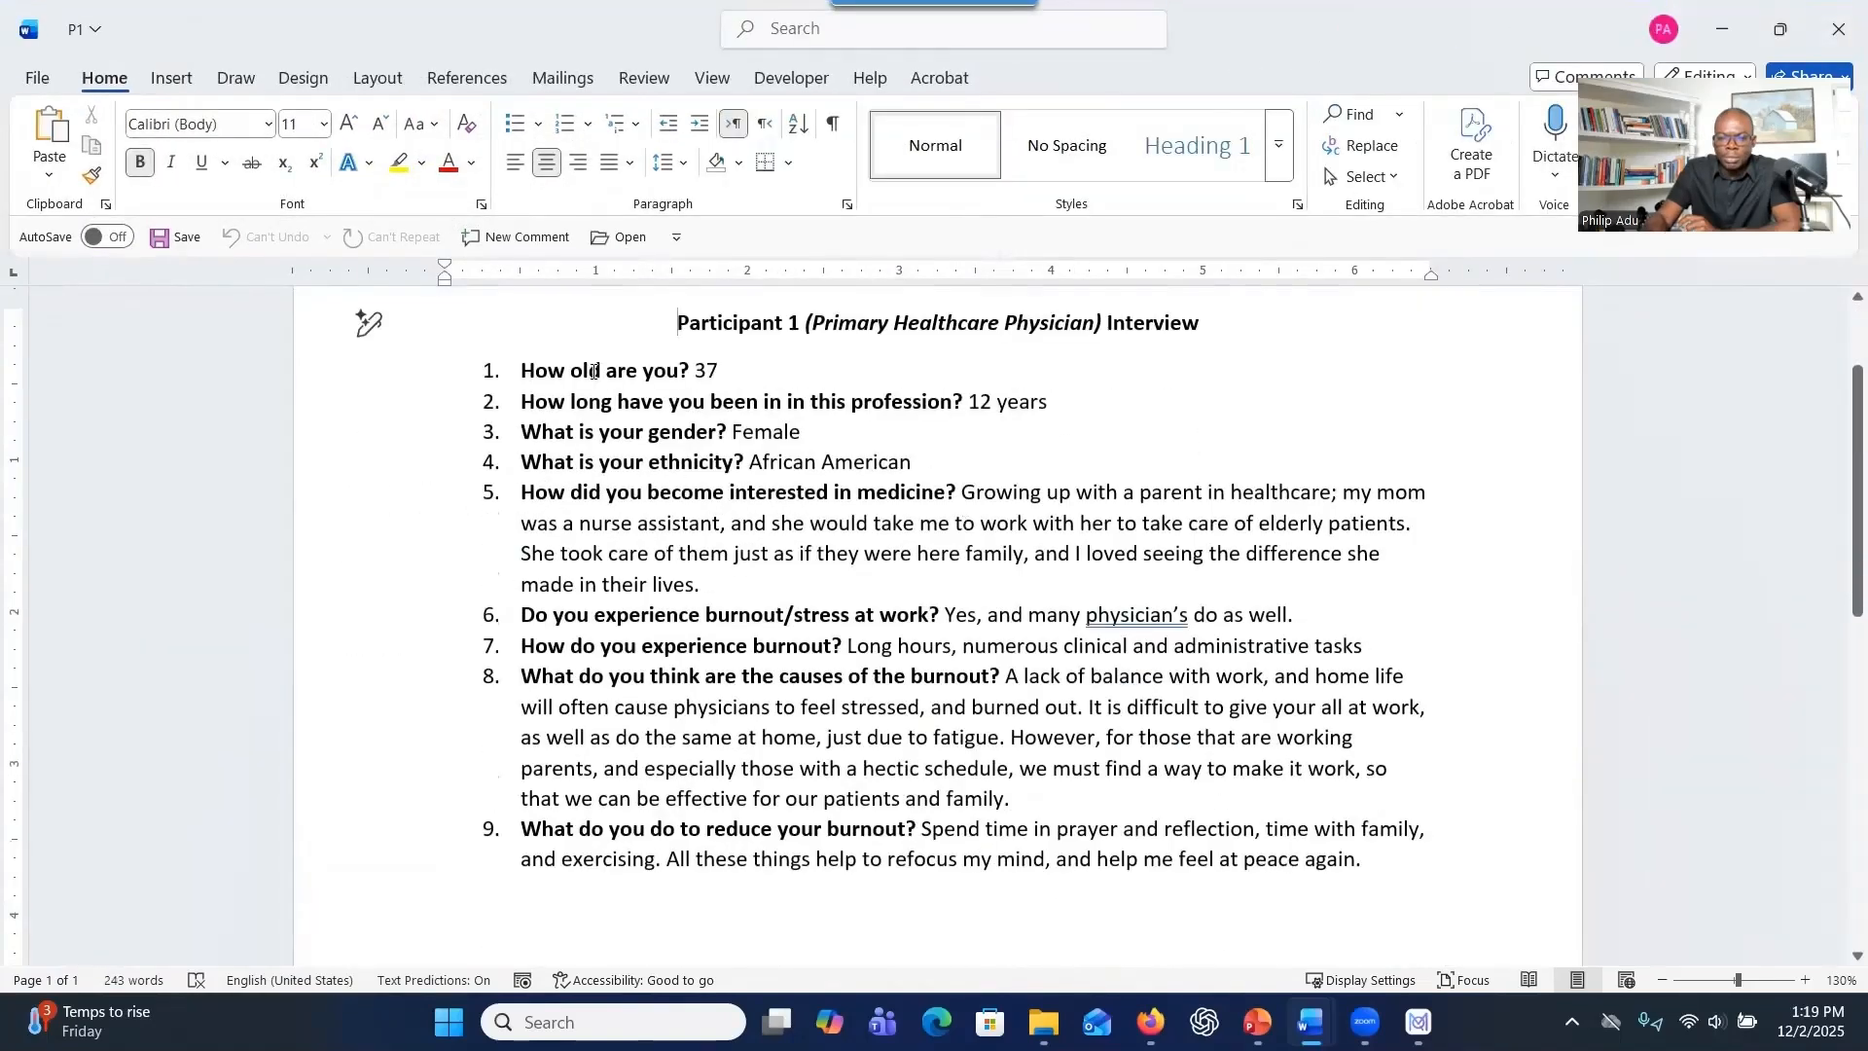
{"action": "left_click_drag", "start_coordinate": [367, 370], "coordinate": [367, 429]}
{"action": "left_click_drag", "start_coordinate": [608, 552], "coordinate": [749, 645]}
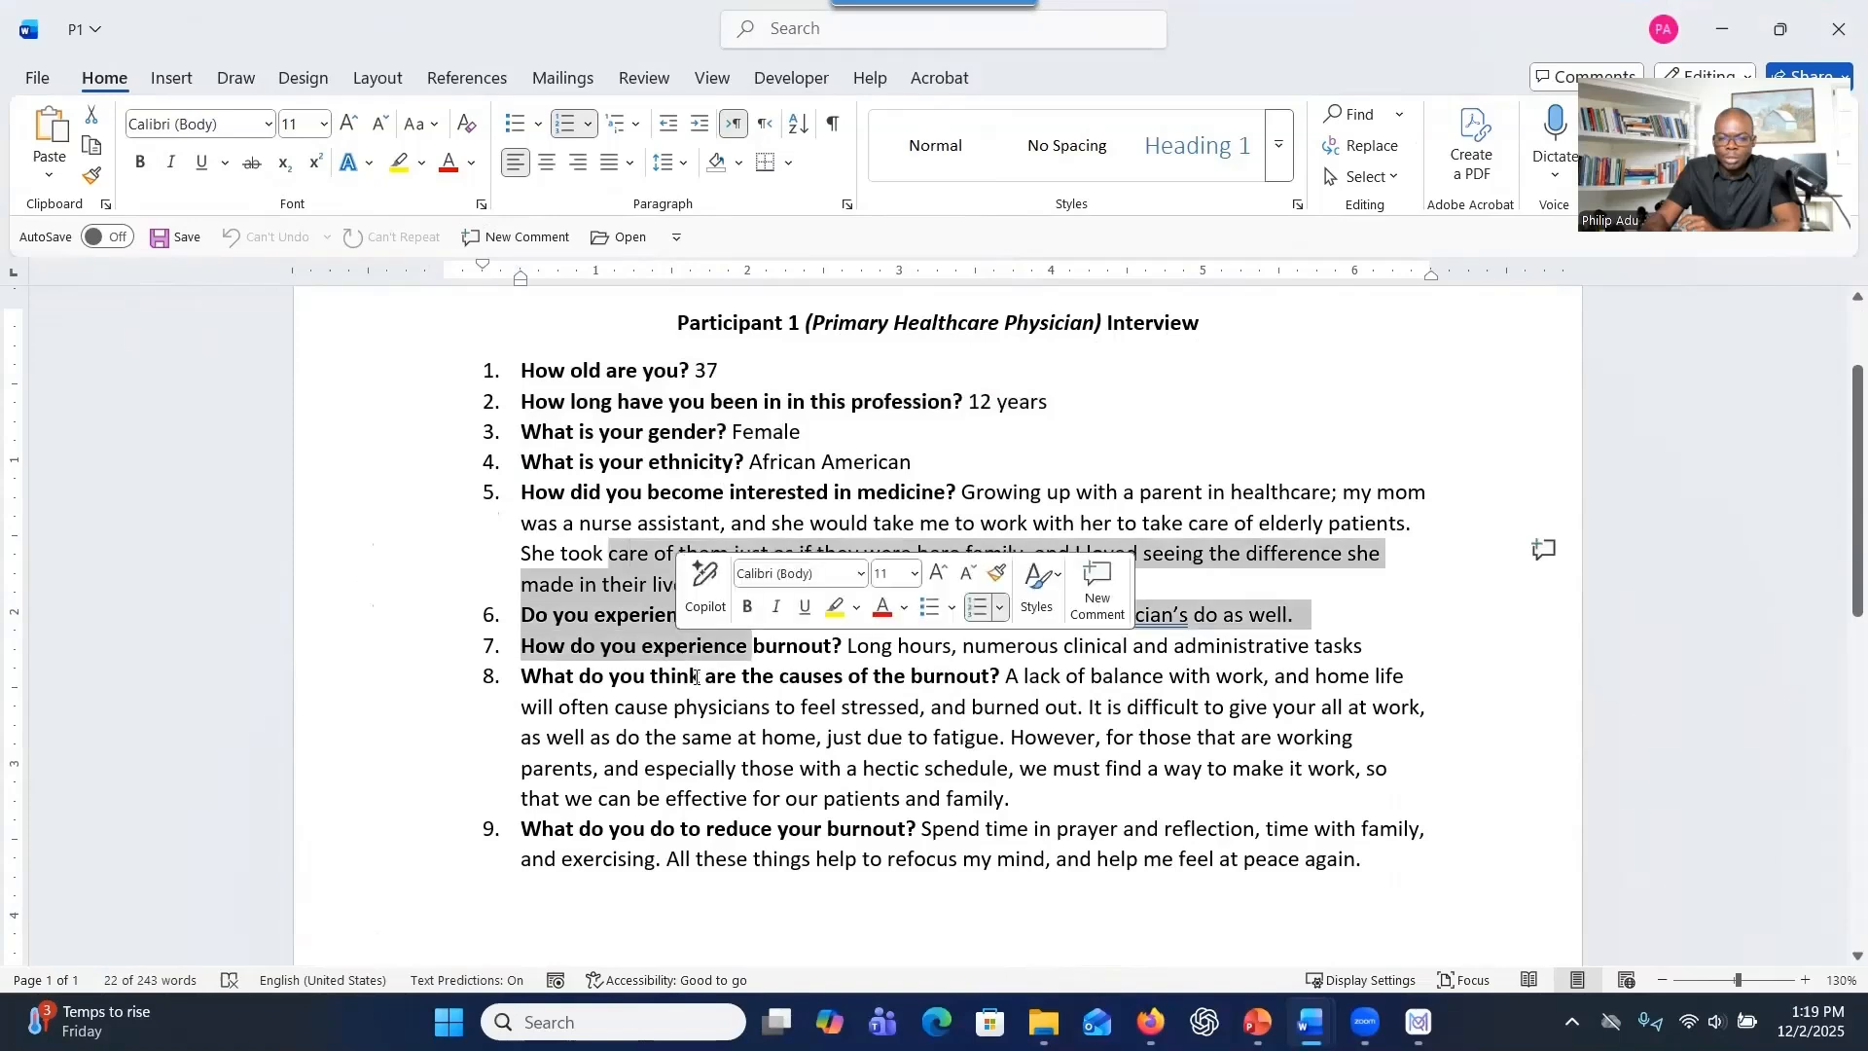
{"action": "scroll", "coordinate": [696, 755], "scroll_direction": "down", "scroll_amount": 3}
{"action": "scroll", "coordinate": [695, 755], "scroll_direction": "up", "scroll_amount": 4}
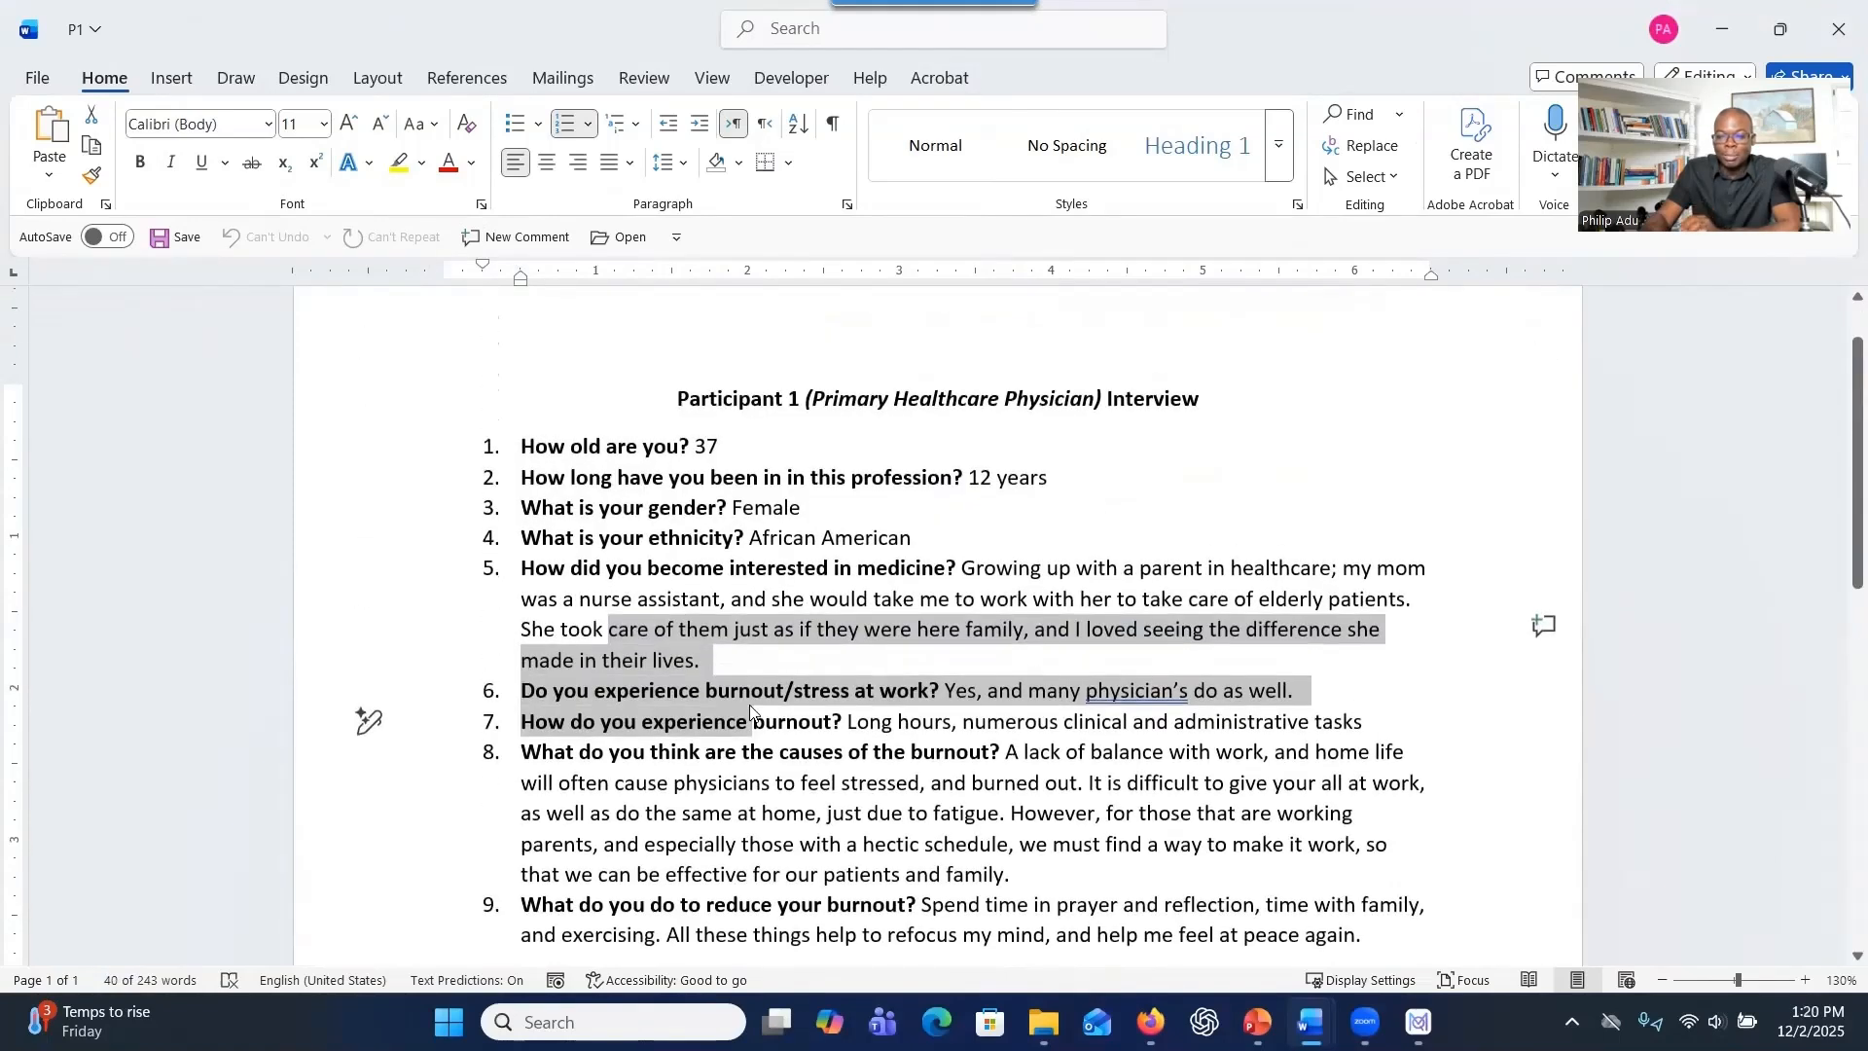
{"action": "scroll", "coordinate": [749, 695], "scroll_direction": "down", "scroll_amount": 1}
{"action": "scroll", "coordinate": [751, 690], "scroll_direction": "down", "scroll_amount": 1}
{"action": "scroll", "coordinate": [752, 678], "scroll_direction": "up", "scroll_amount": 1}
{"action": "scroll", "coordinate": [782, 646], "scroll_direction": "up", "scroll_amount": 1}
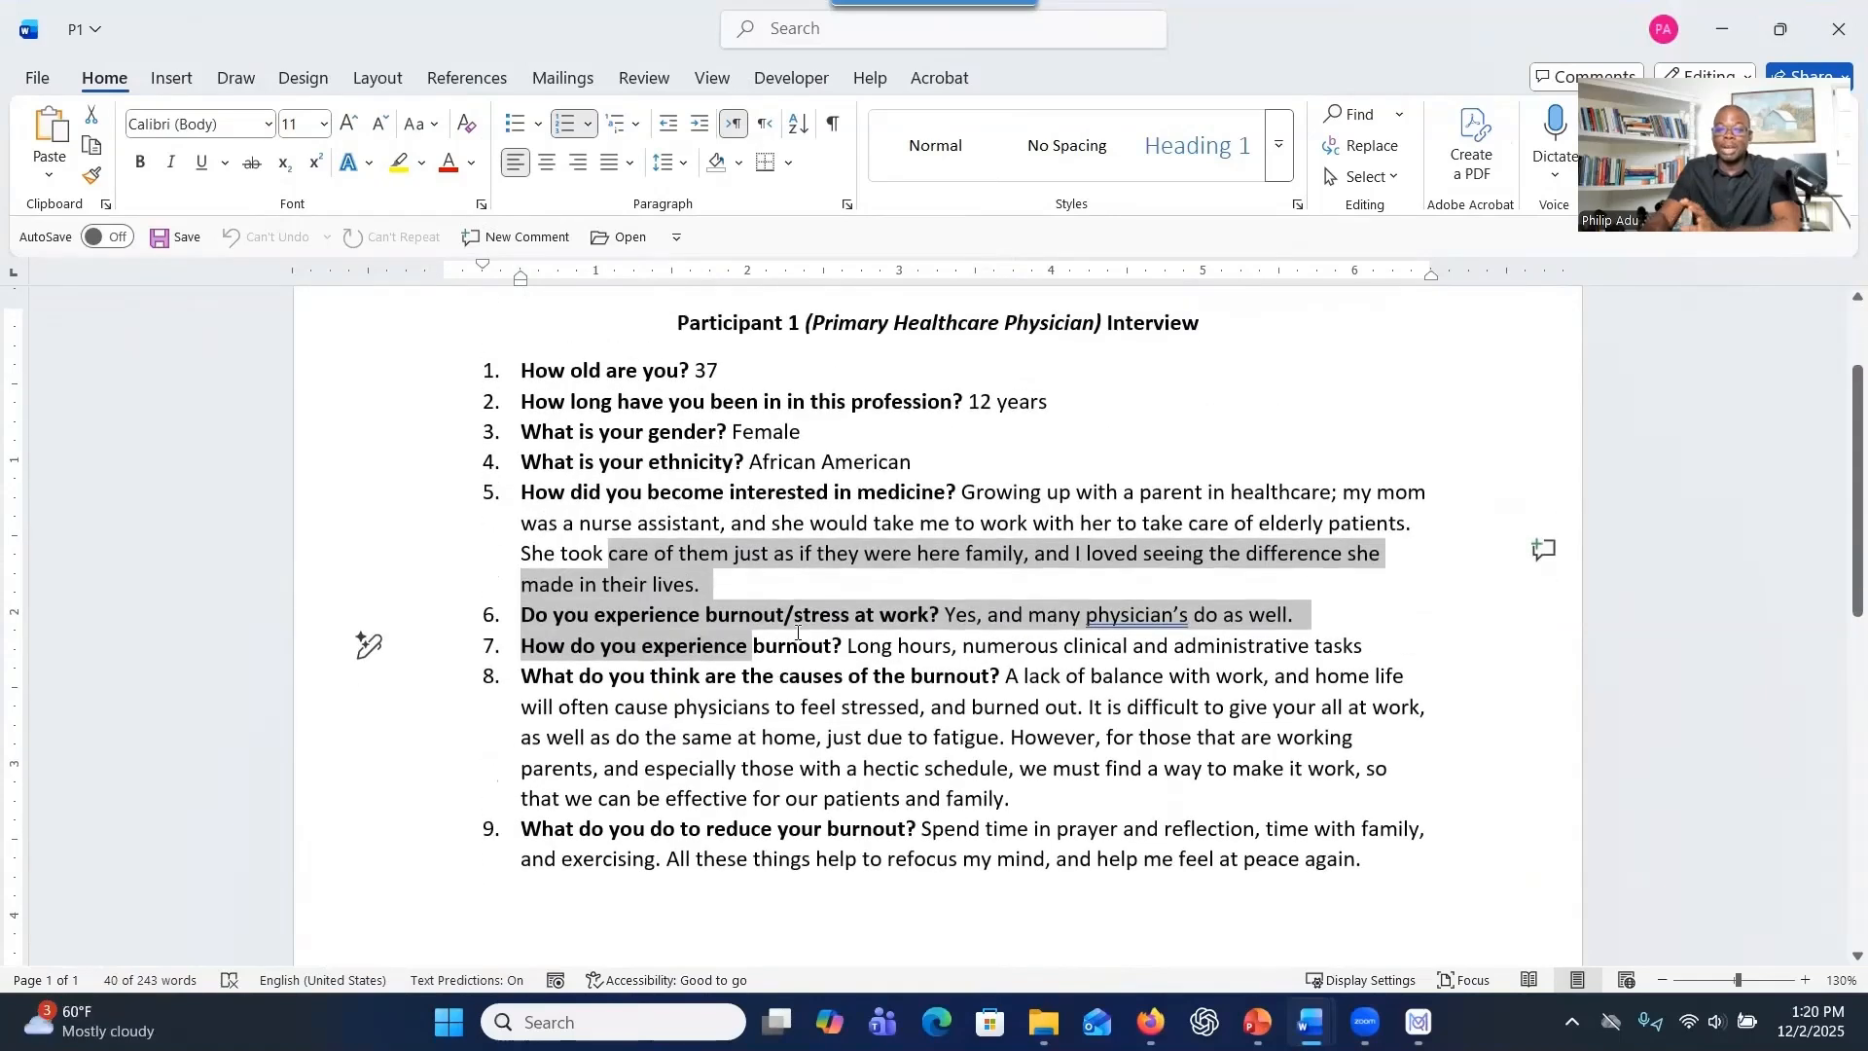
Review the answer on the causes of burnout and the participant heading, and close P1 without saving.
{"action": "left_click", "coordinate": [594, 627]}
{"action": "left_click_drag", "start_coordinate": [1024, 676], "coordinate": [1017, 800]}
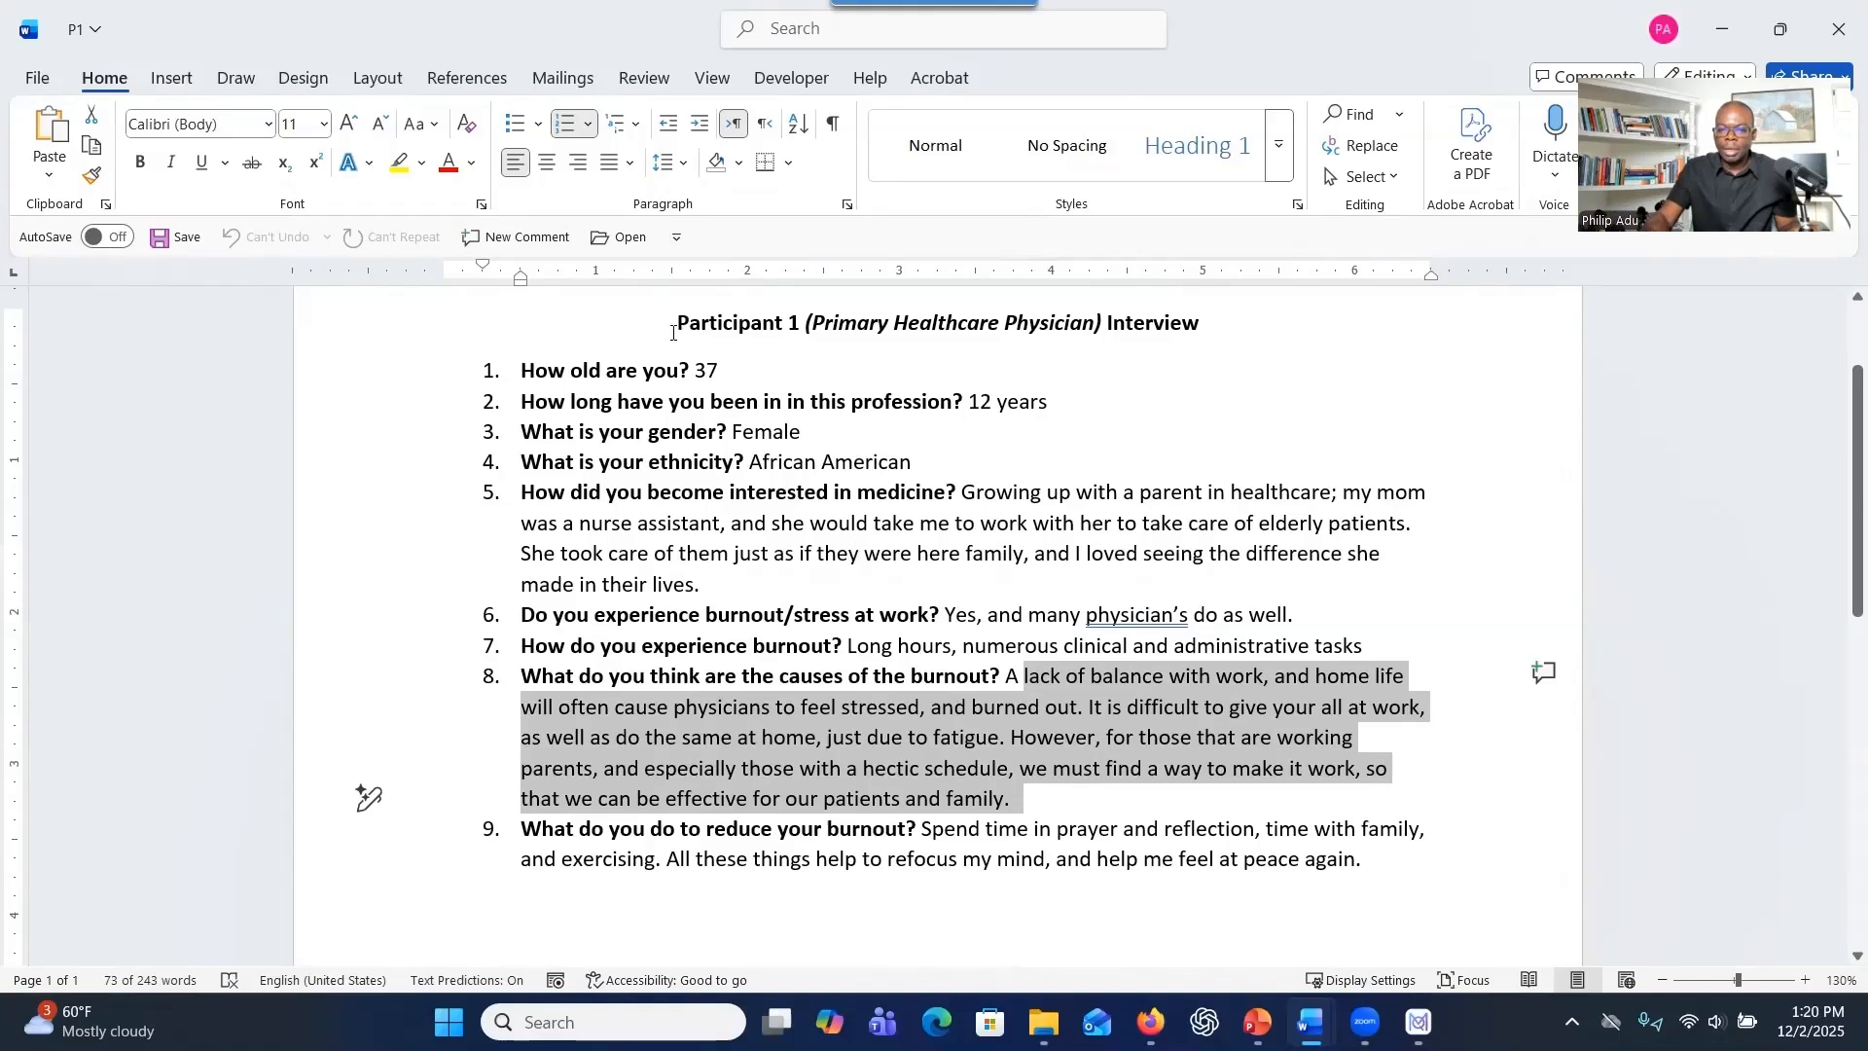
{"action": "left_click_drag", "start_coordinate": [672, 333], "coordinate": [738, 329]}
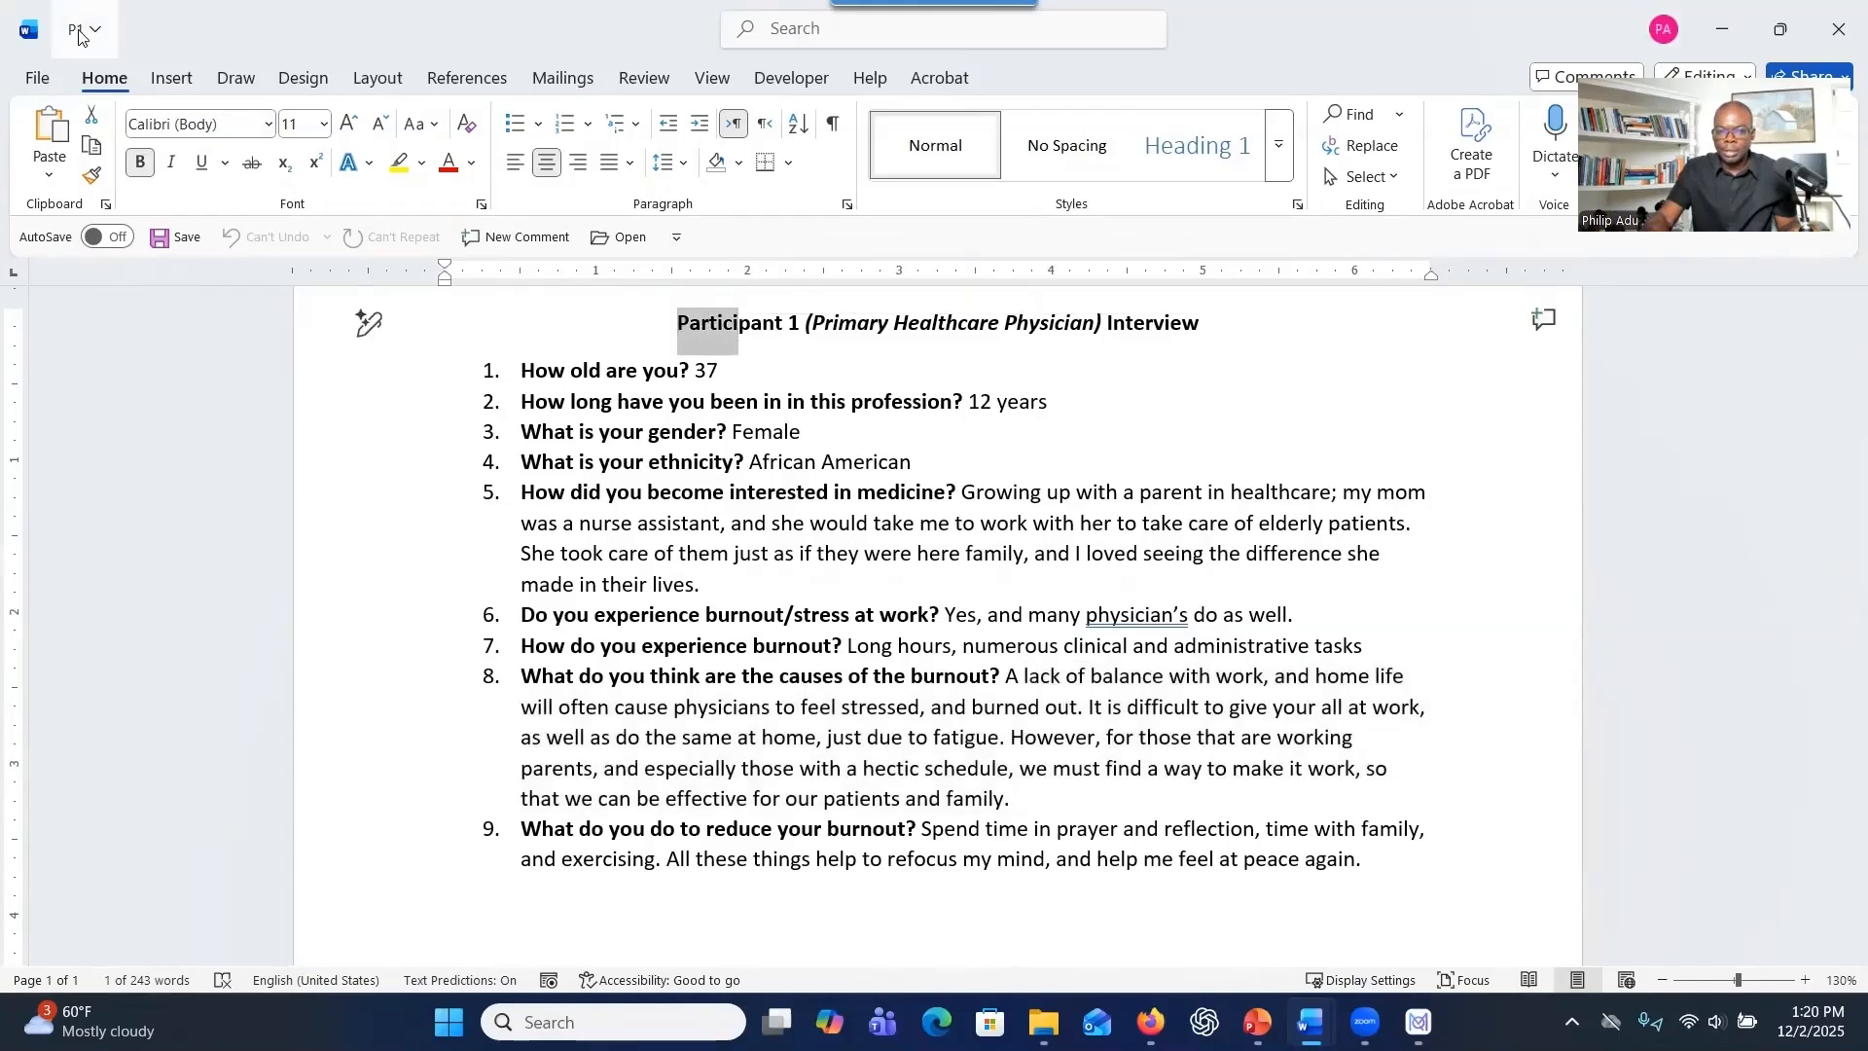
{"action": "scroll", "coordinate": [775, 555], "scroll_direction": "down", "scroll_amount": 1}
{"action": "scroll", "coordinate": [776, 554], "scroll_direction": "down", "scroll_amount": 3}
{"action": "scroll", "coordinate": [808, 545], "scroll_direction": "up", "scroll_amount": 4}
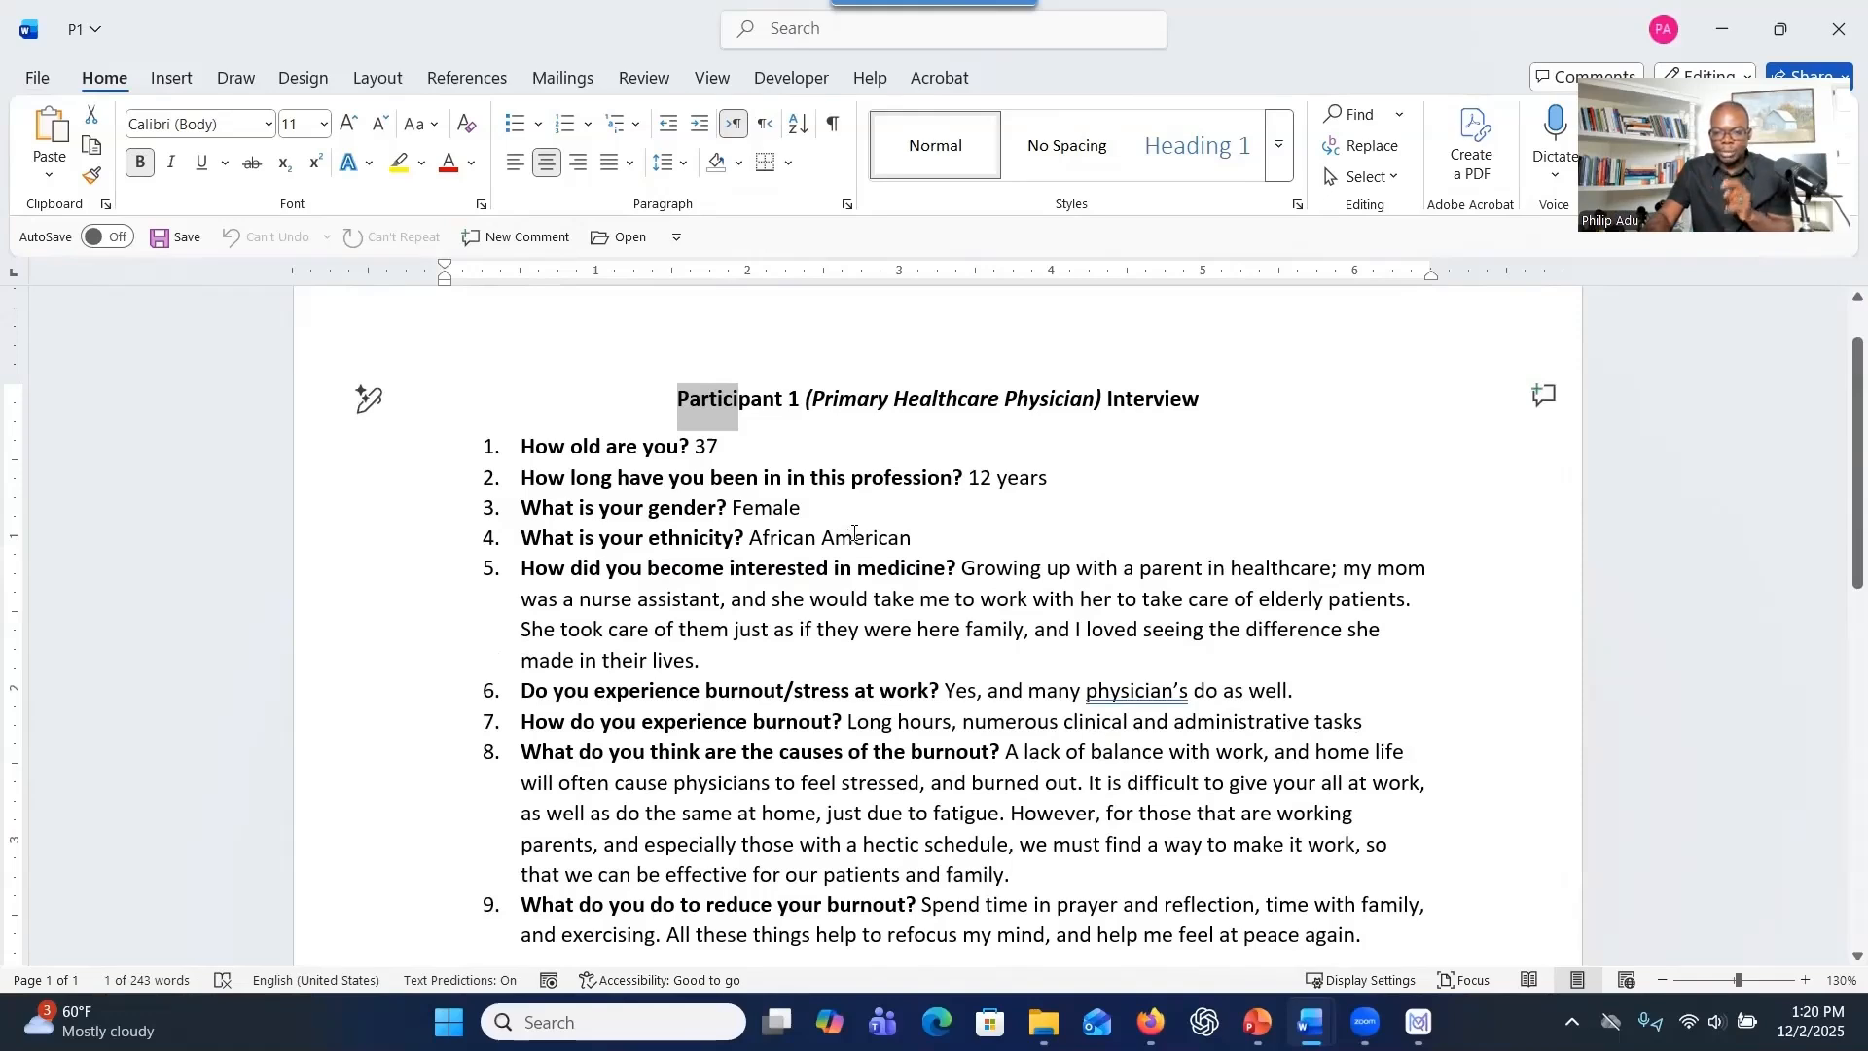
{"action": "left_click", "coordinate": [1837, 36]}
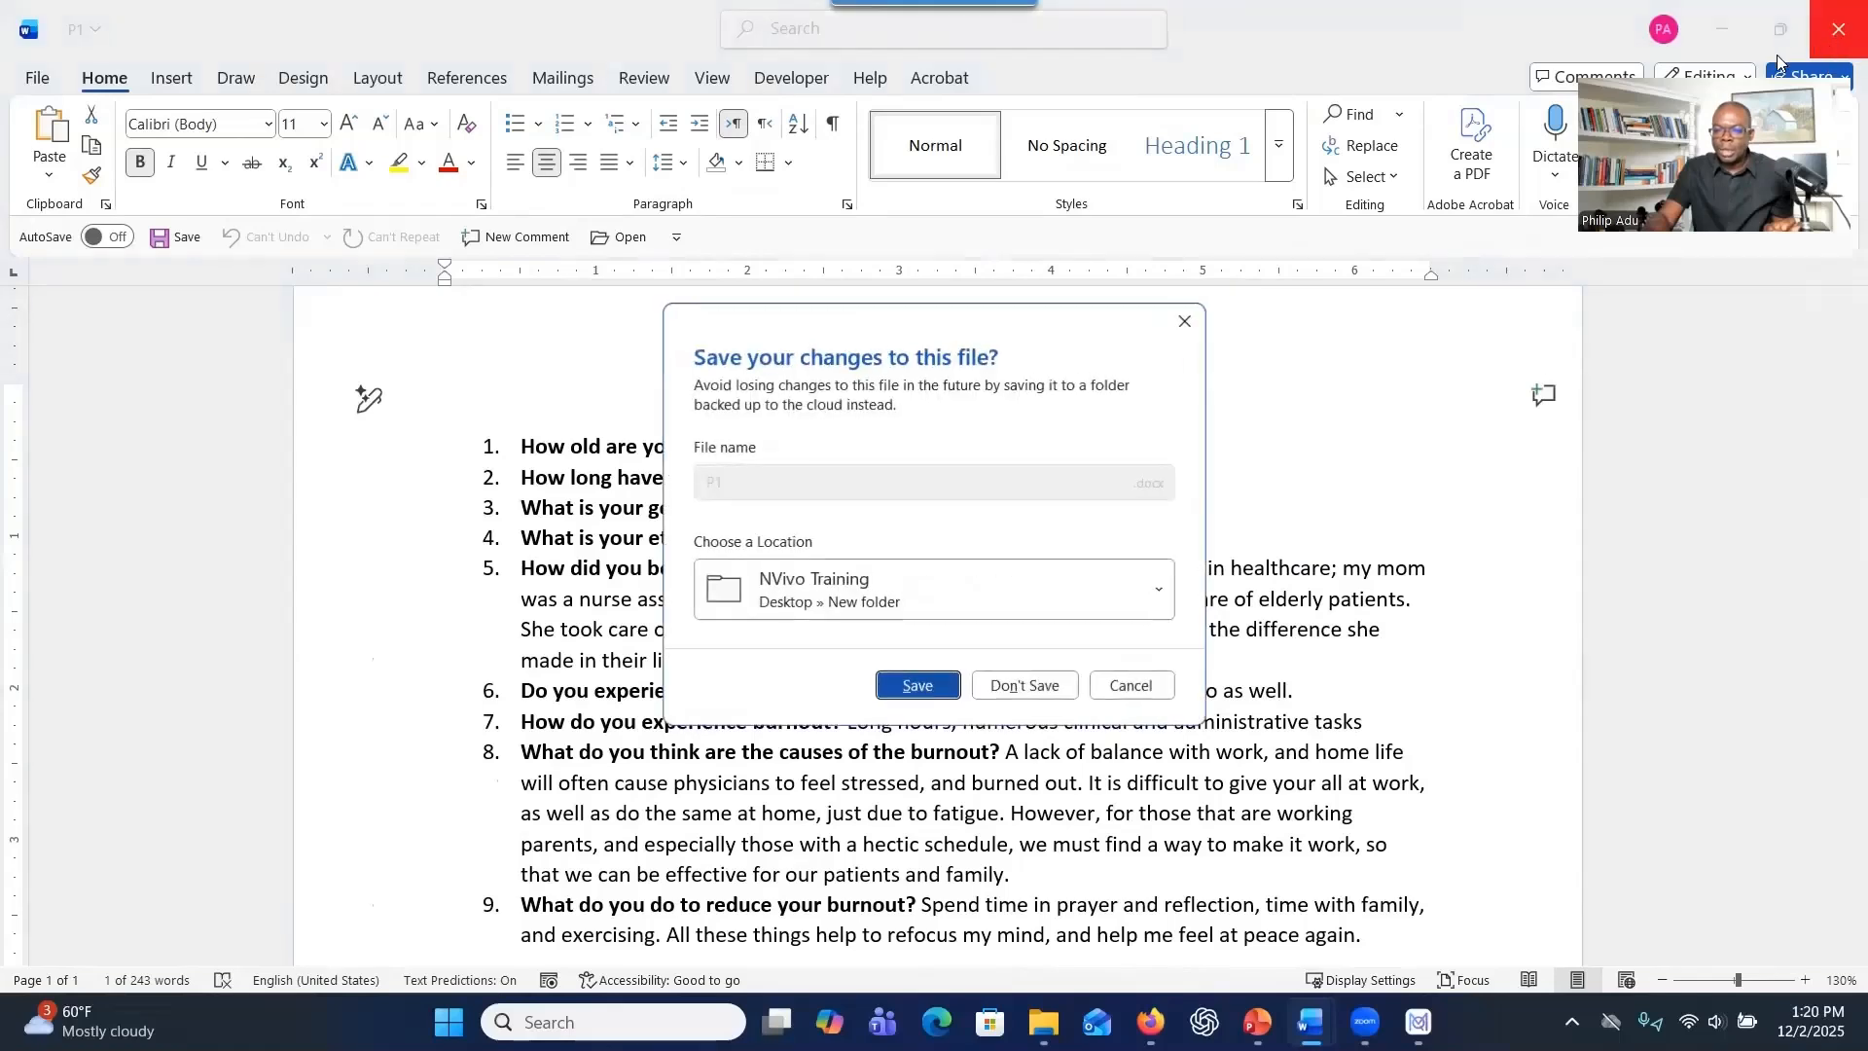
{"action": "key", "text": "n"}
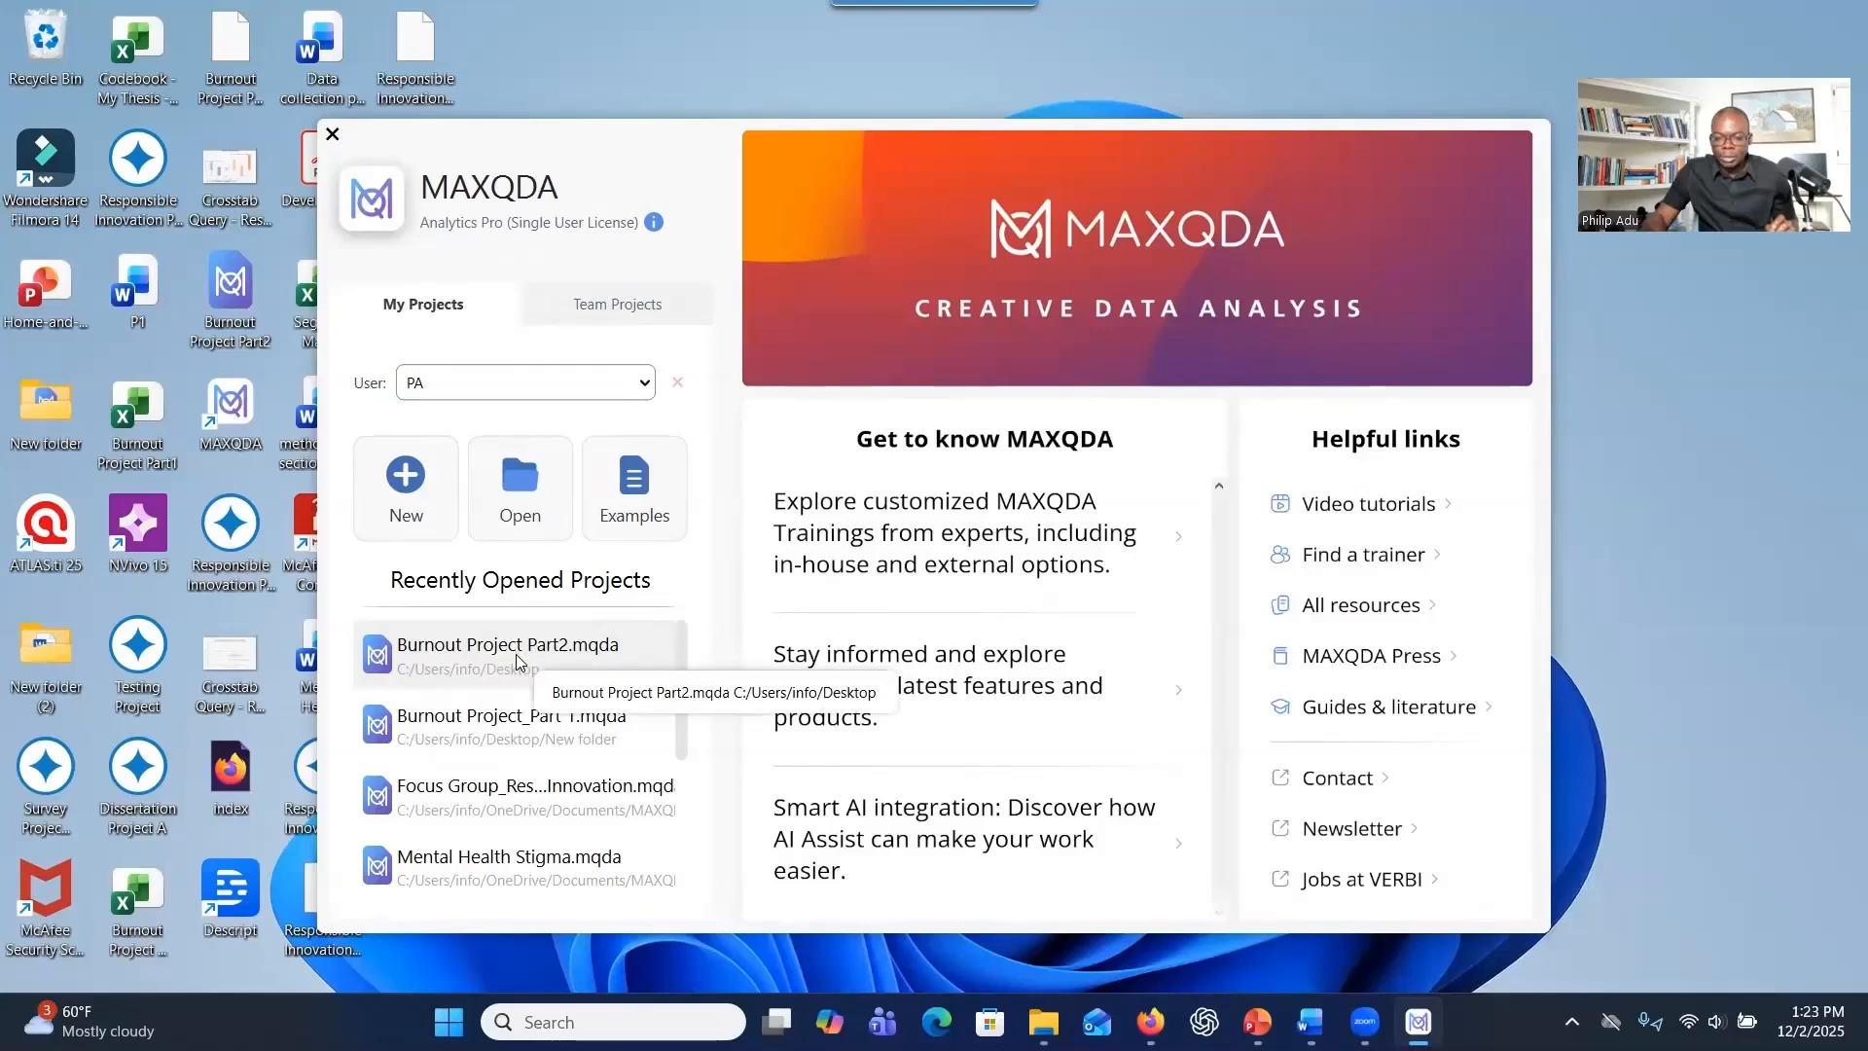
Create a new MAXQDA project named Burnout Project and import the interview transcripts P1 to P5 into its documents.
{"action": "left_click", "coordinate": [429, 537]}
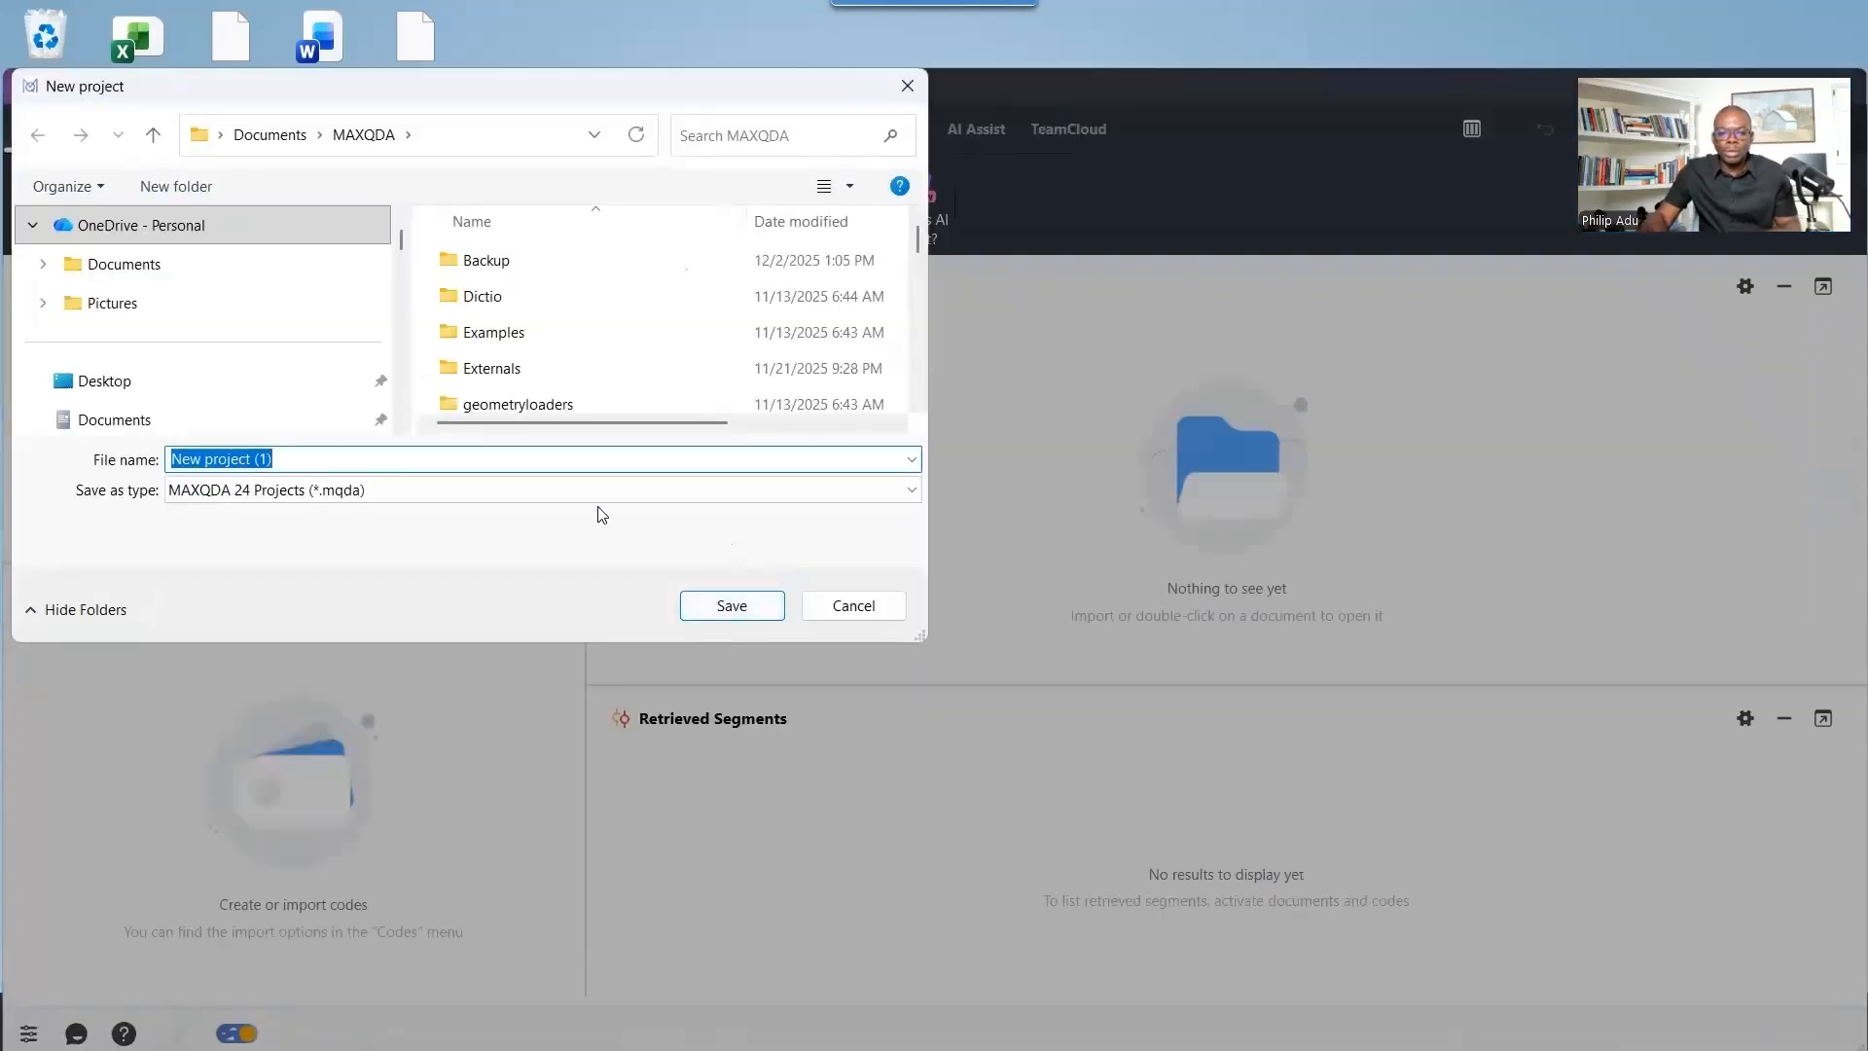
{"action": "left_click", "coordinate": [438, 457]}
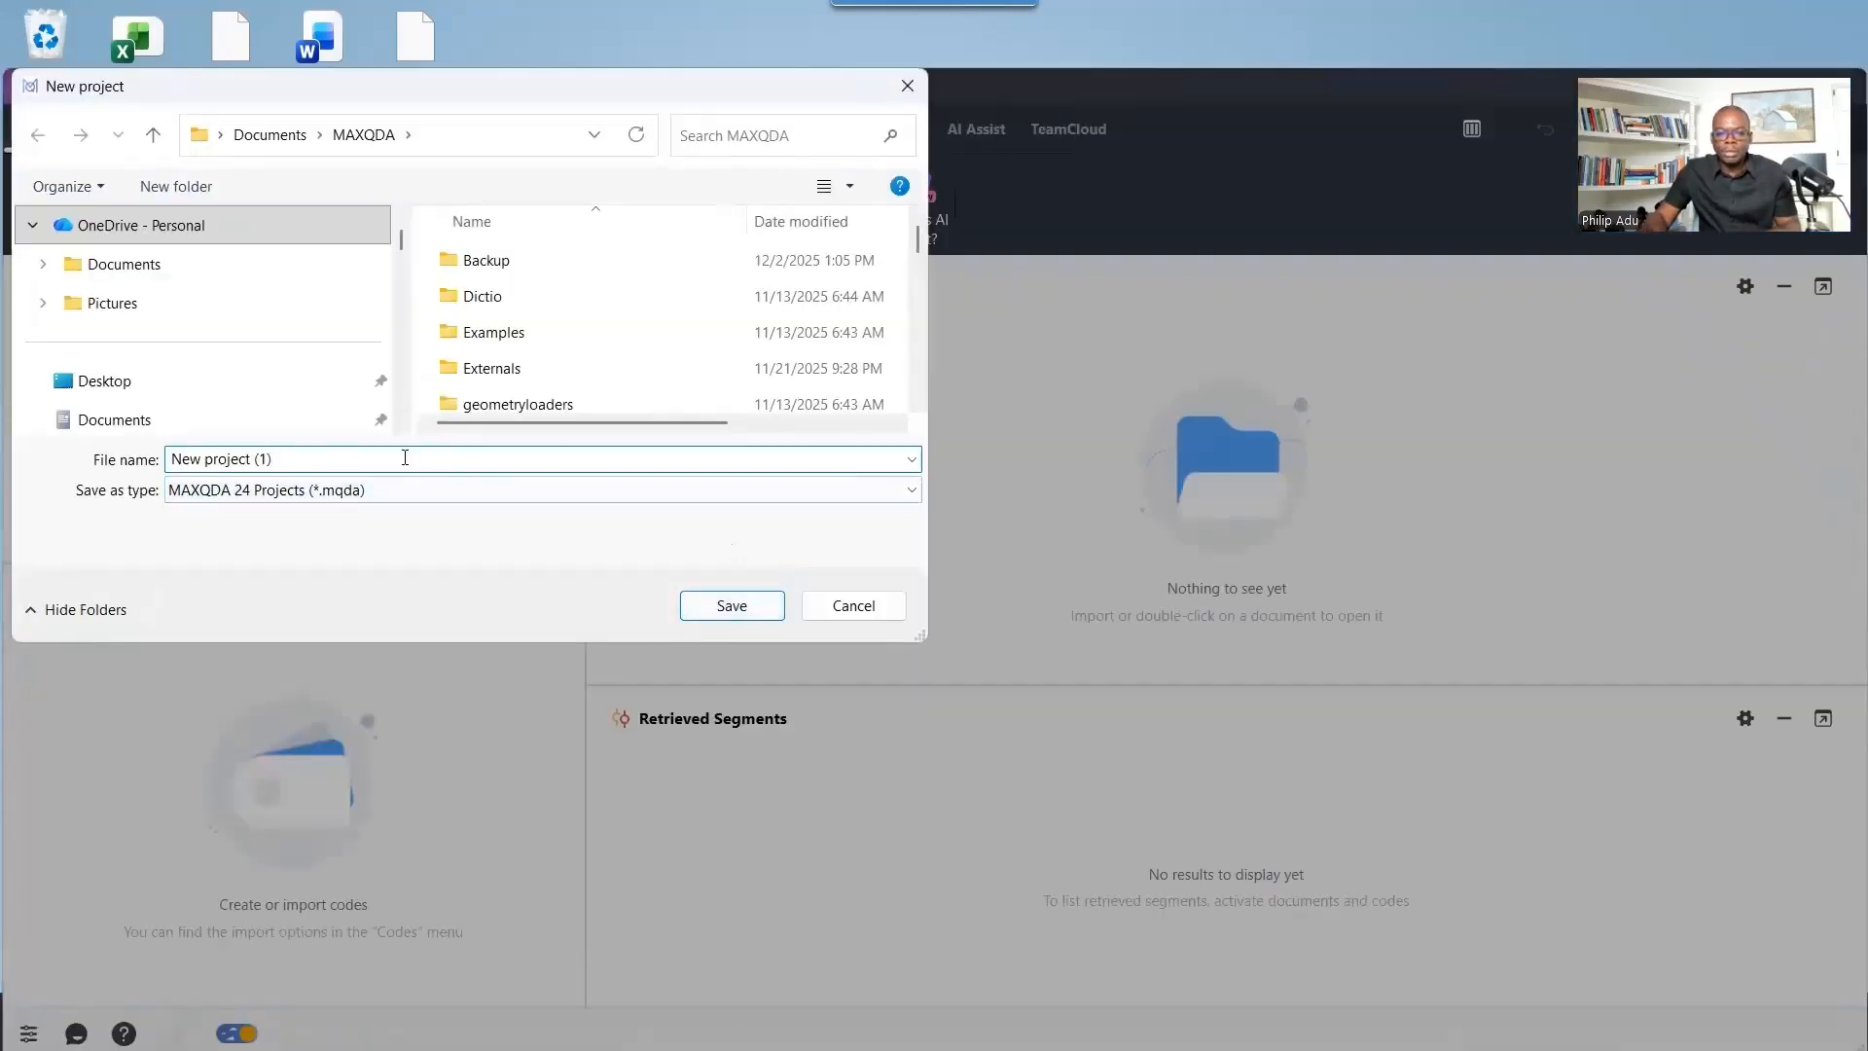
{"action": "left_click_drag", "start_coordinate": [315, 459], "coordinate": [169, 459]}
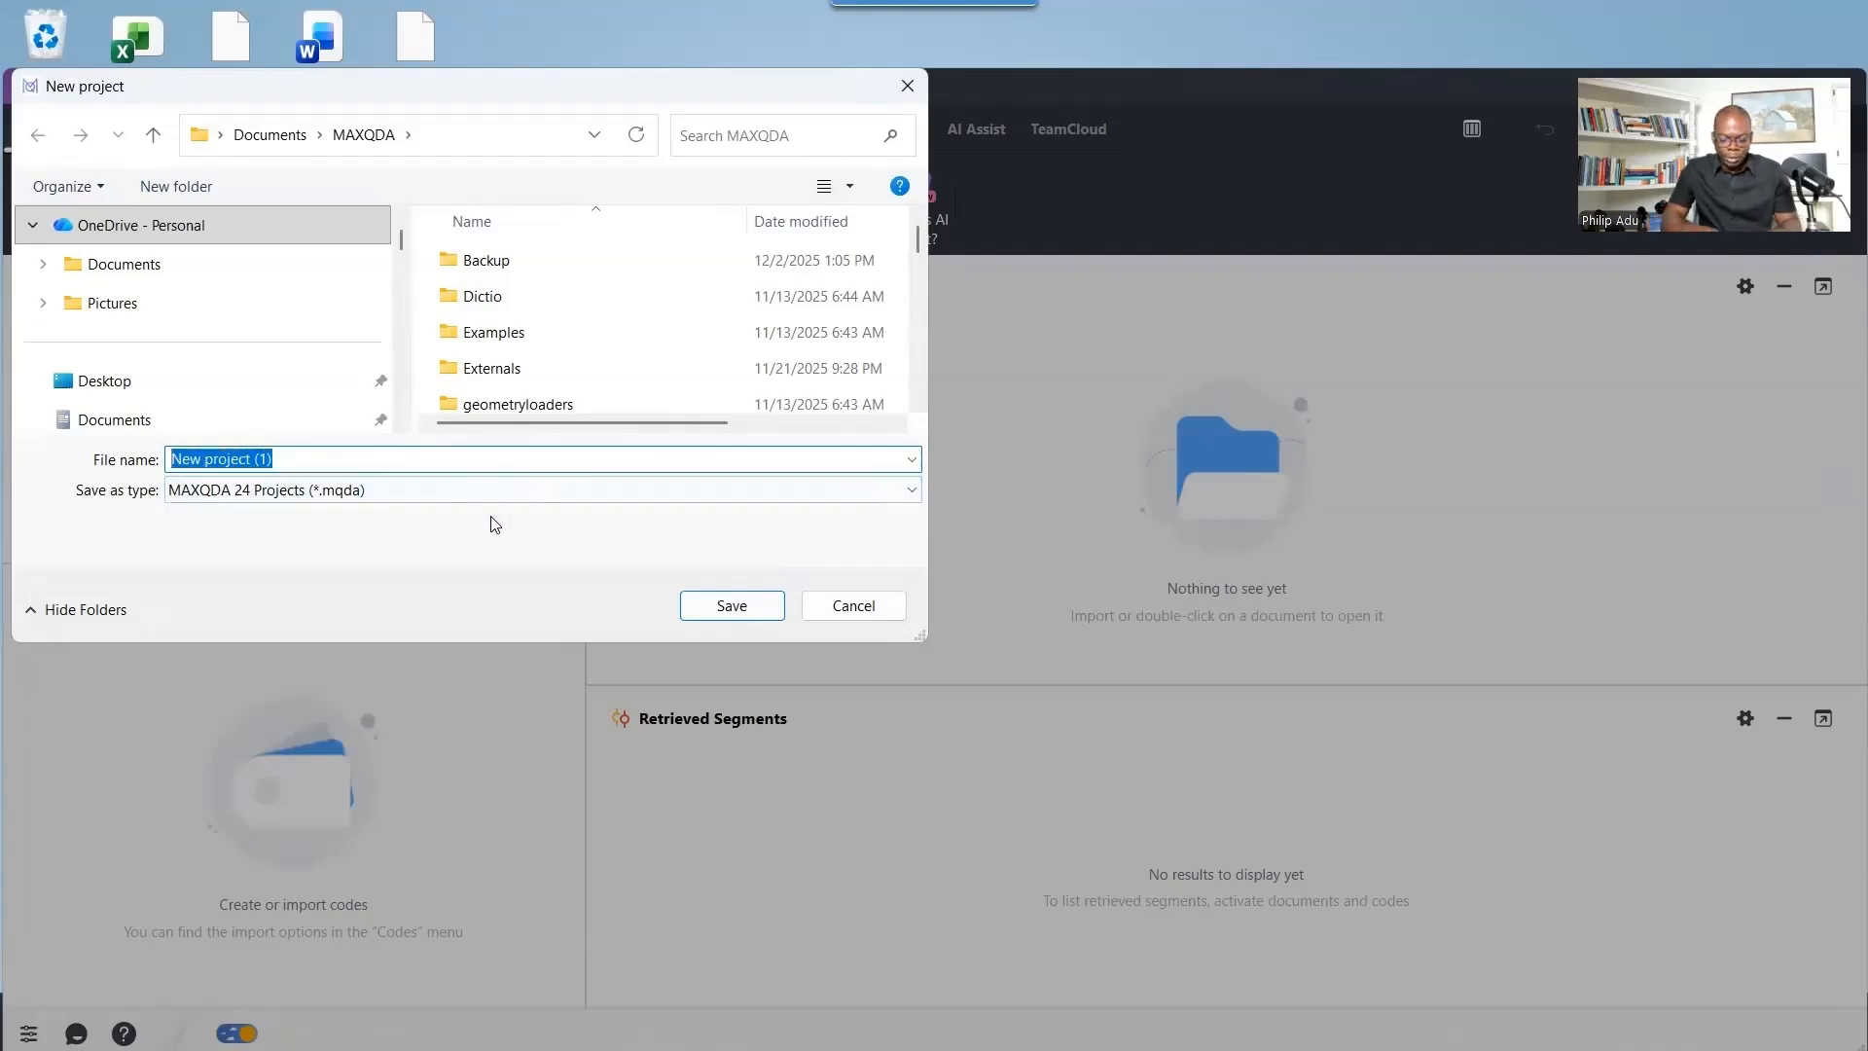
{"action": "type", "text": "Burnout Project"}
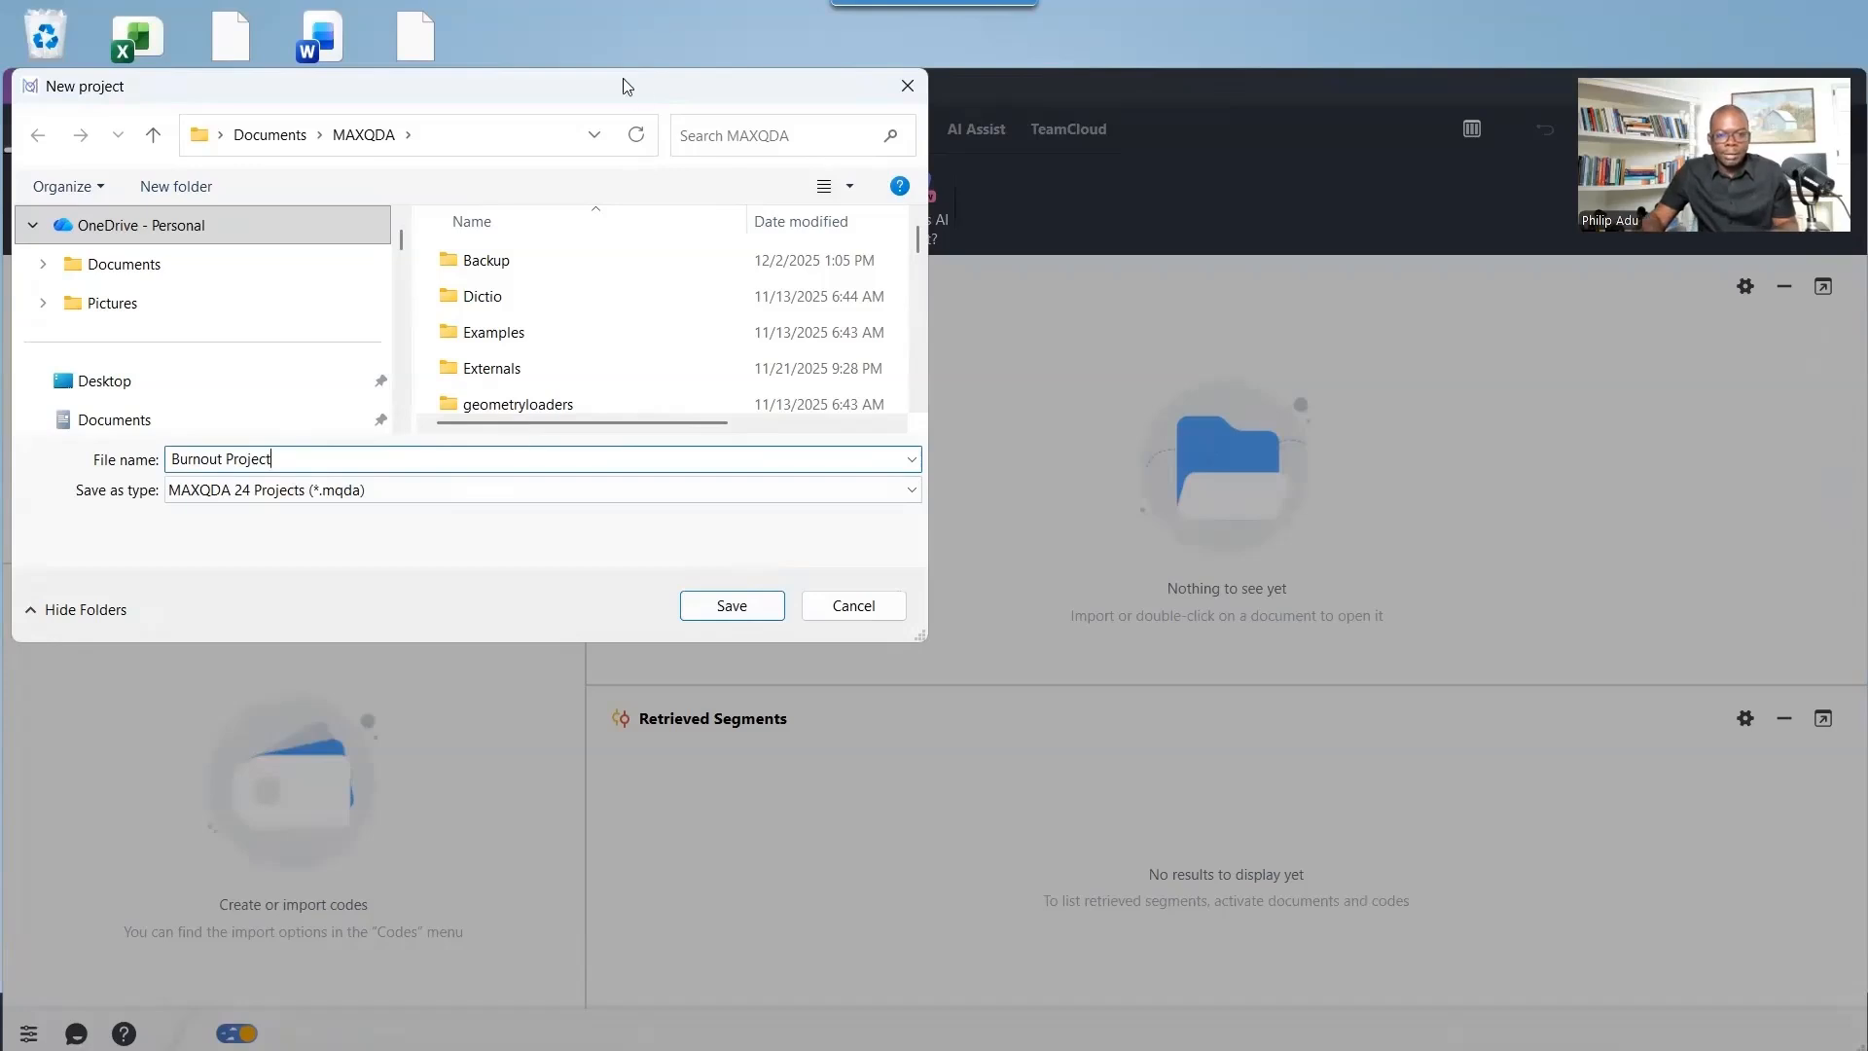
{"action": "left_click", "coordinate": [718, 591]}
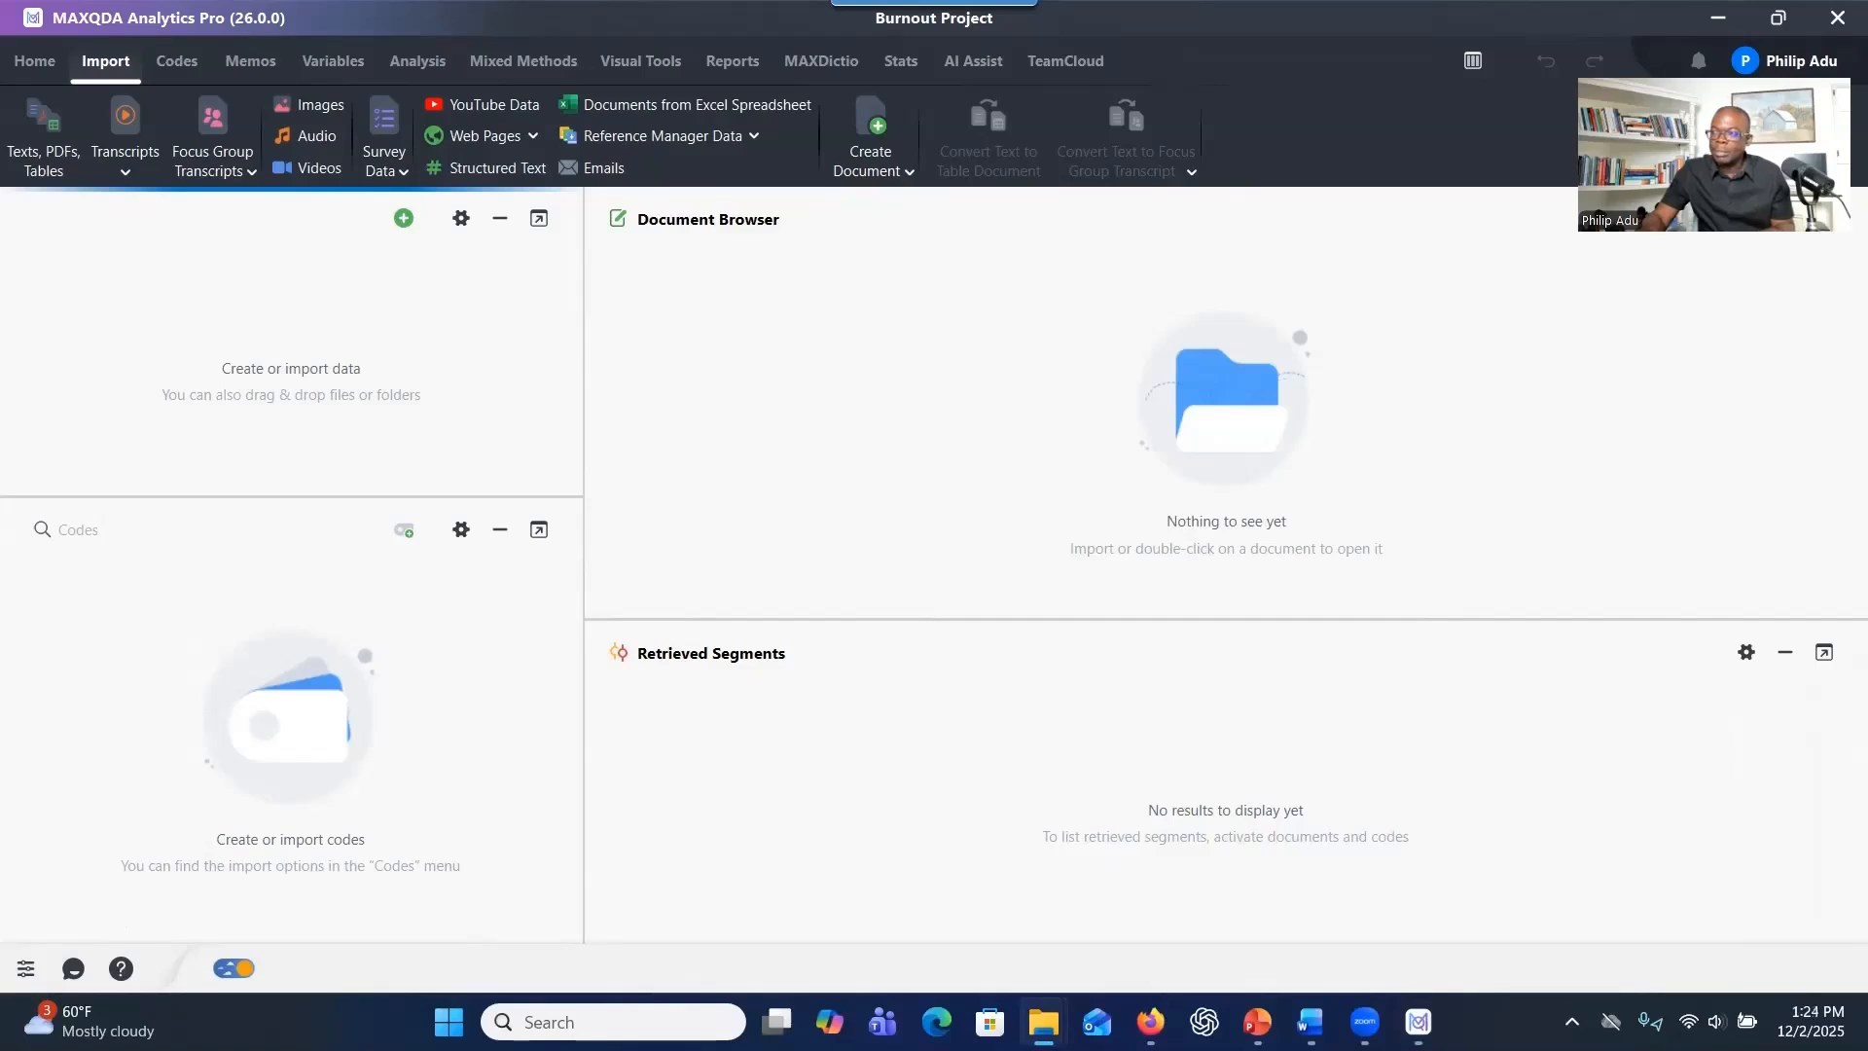
{"action": "left_click_drag", "start_coordinate": [1405, 504], "coordinate": [327, 368]}
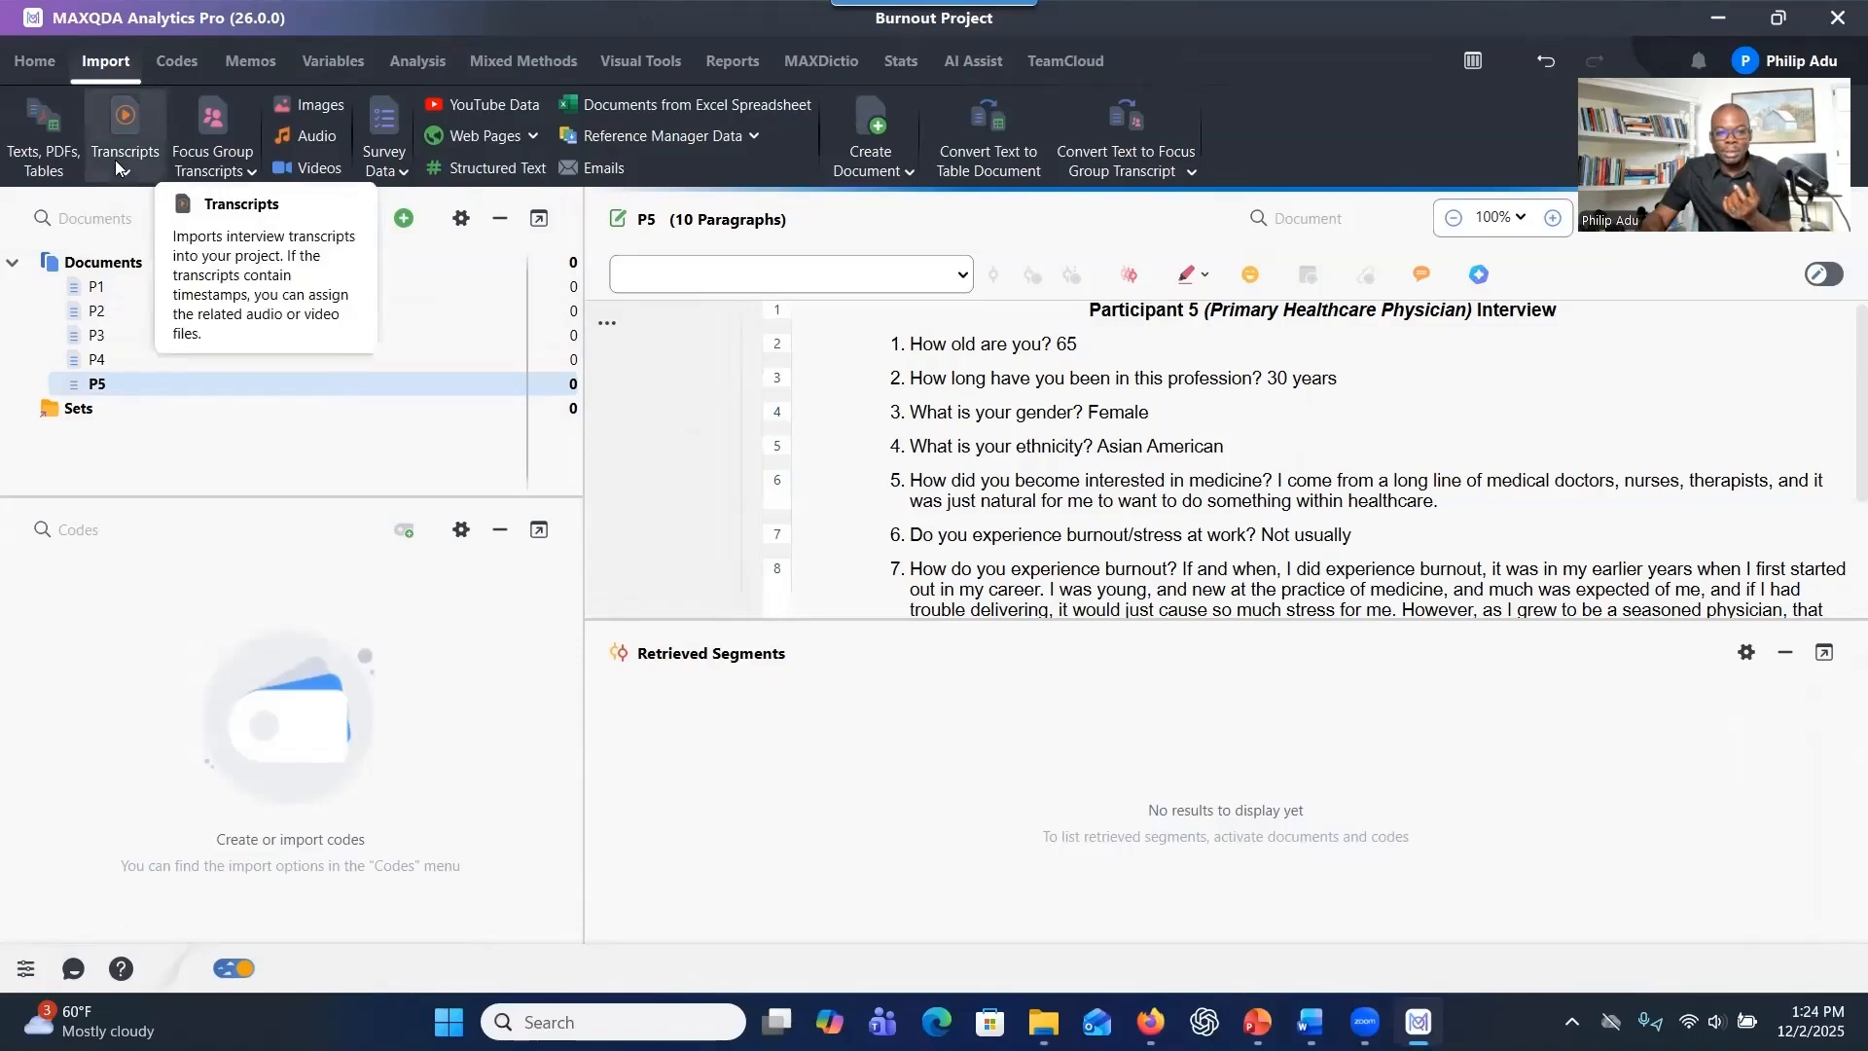
{"action": "left_click", "coordinate": [63, 178]}
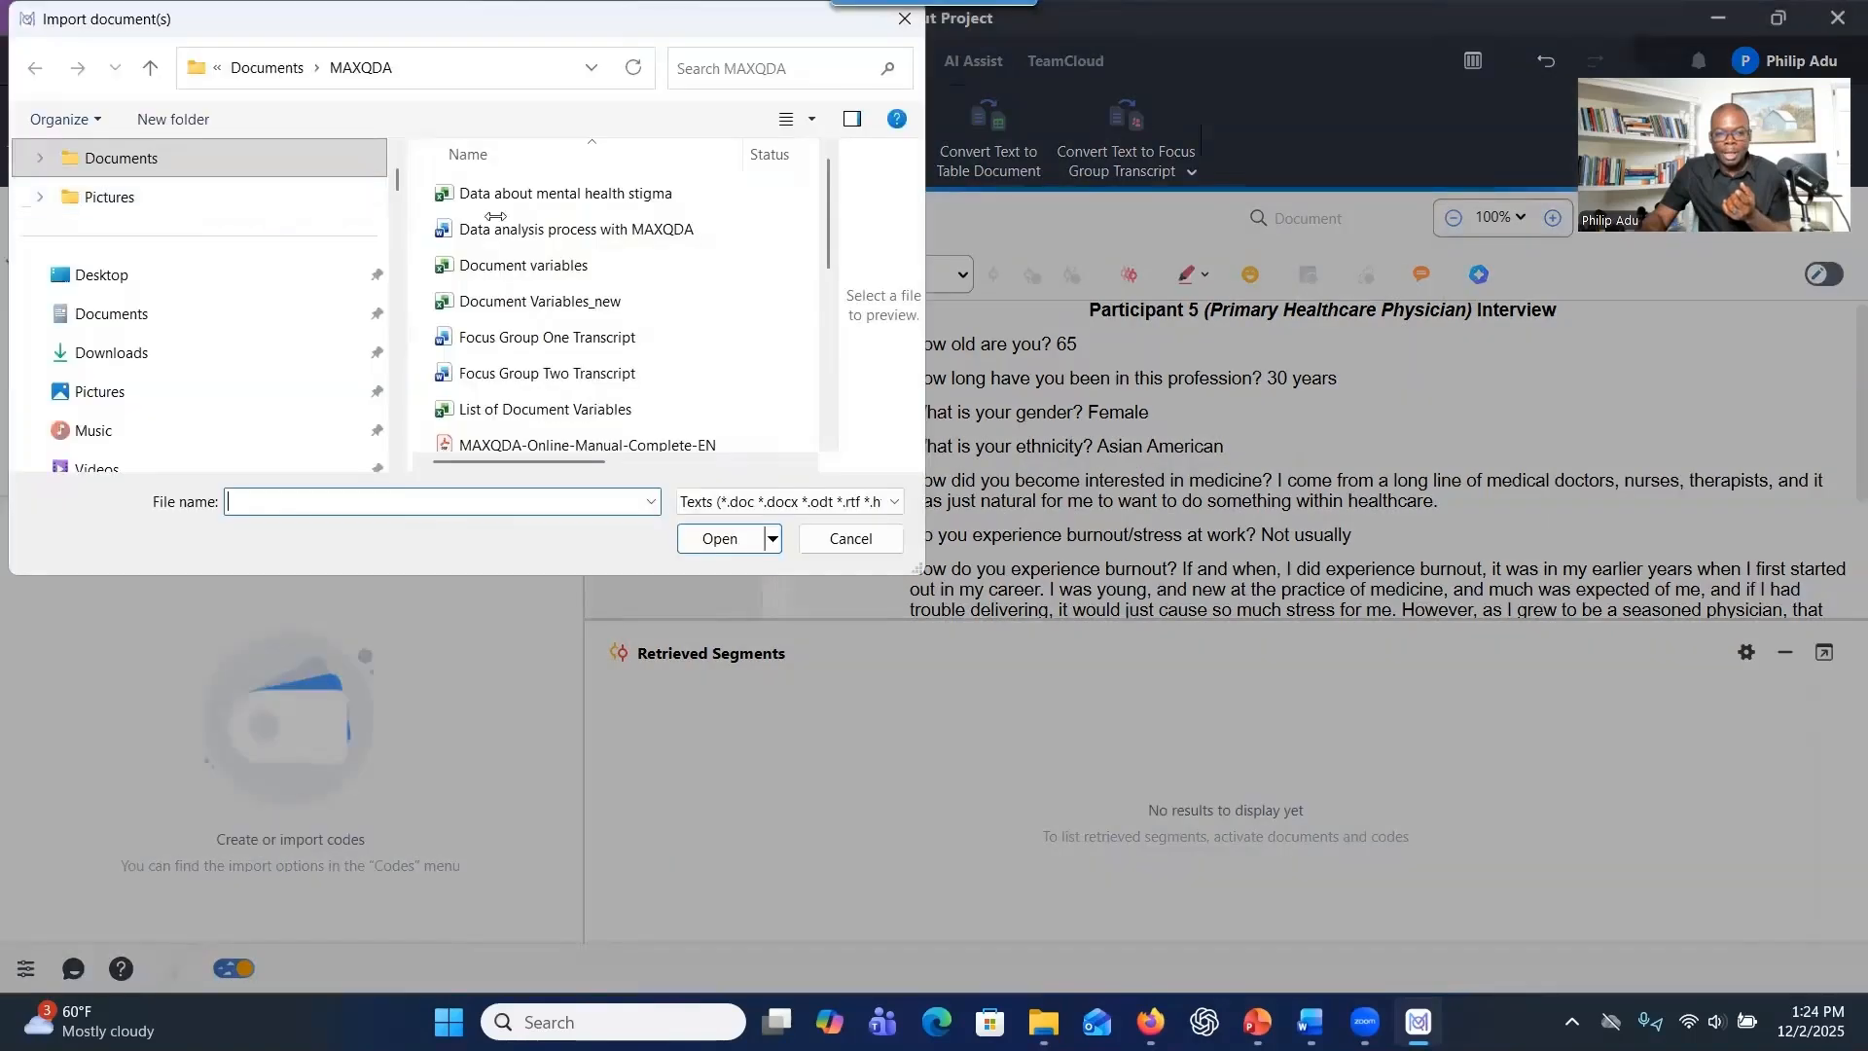
{"action": "scroll", "coordinate": [548, 295], "scroll_direction": "down", "scroll_amount": 2}
{"action": "scroll", "coordinate": [548, 295], "scroll_direction": "up", "scroll_amount": 2}
{"action": "left_click", "coordinate": [525, 261]}
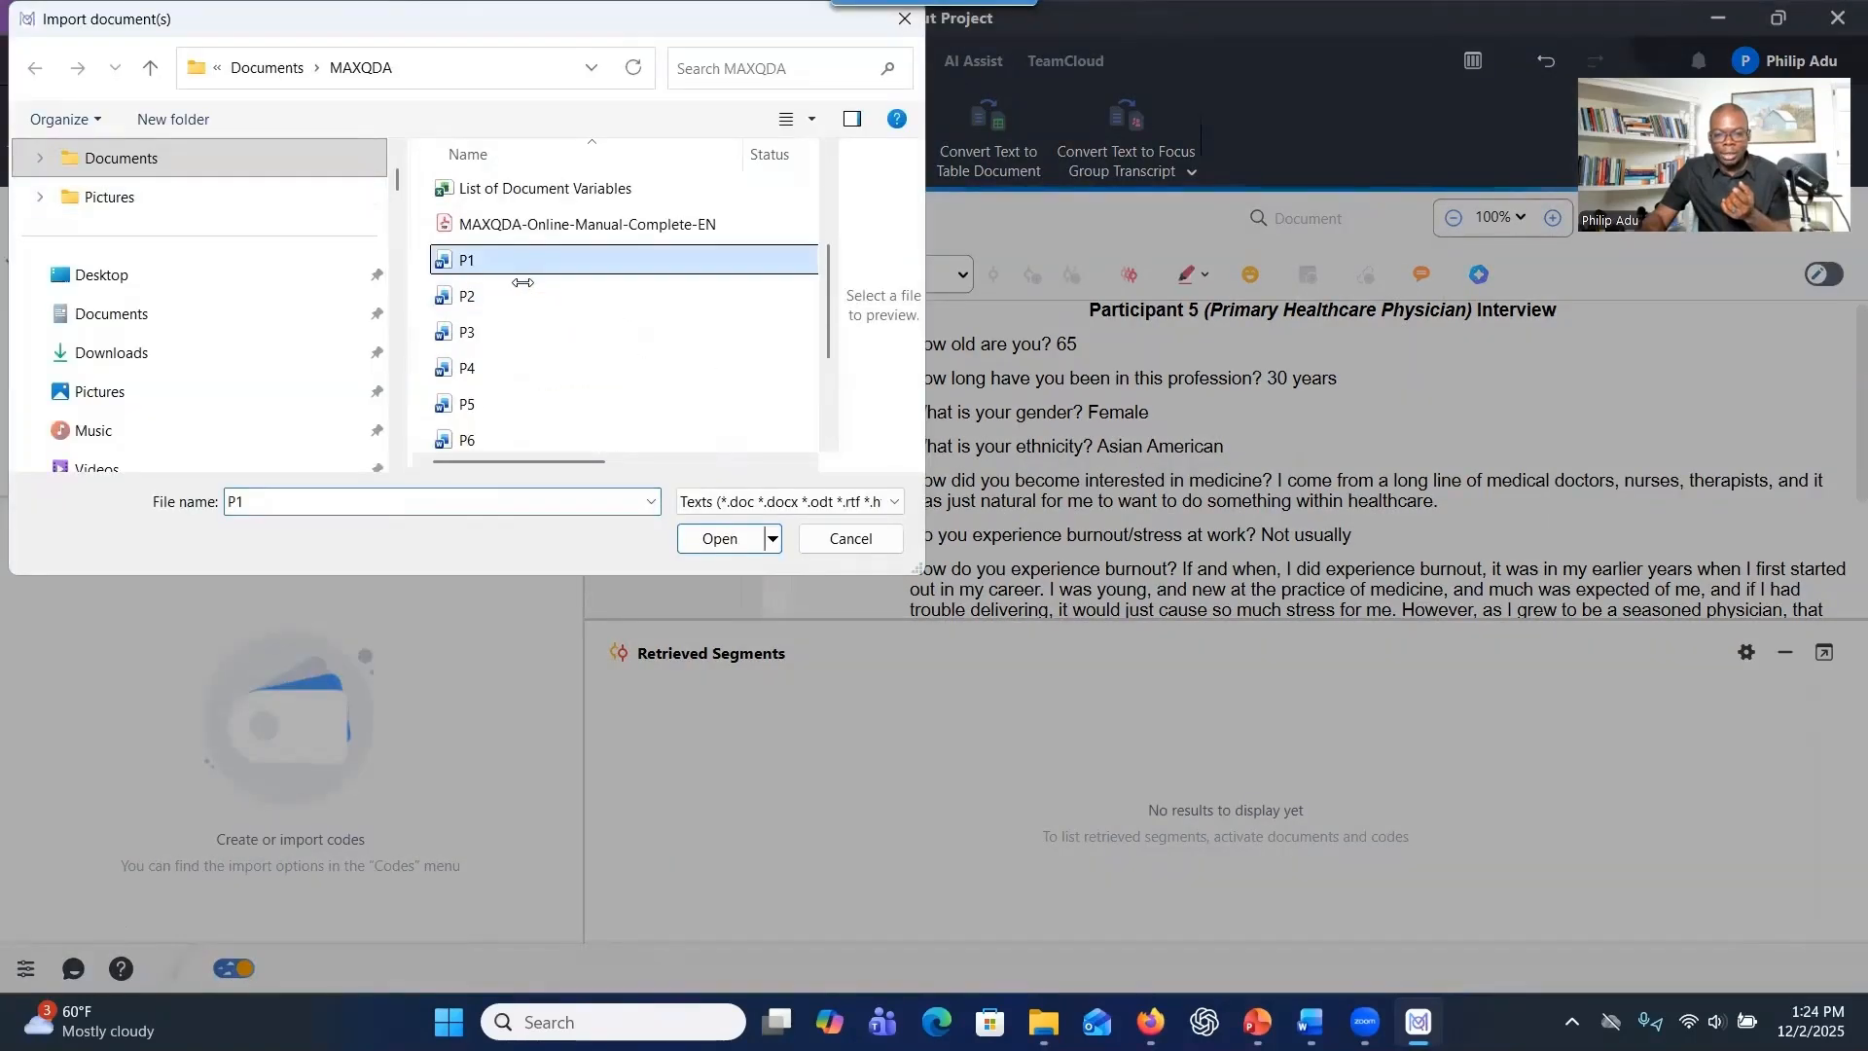
{"action": "left_click", "coordinate": [155, 274]}
{"action": "scroll", "coordinate": [515, 326], "scroll_direction": "down", "scroll_amount": 1}
{"action": "scroll", "coordinate": [515, 325], "scroll_direction": "down", "scroll_amount": 2}
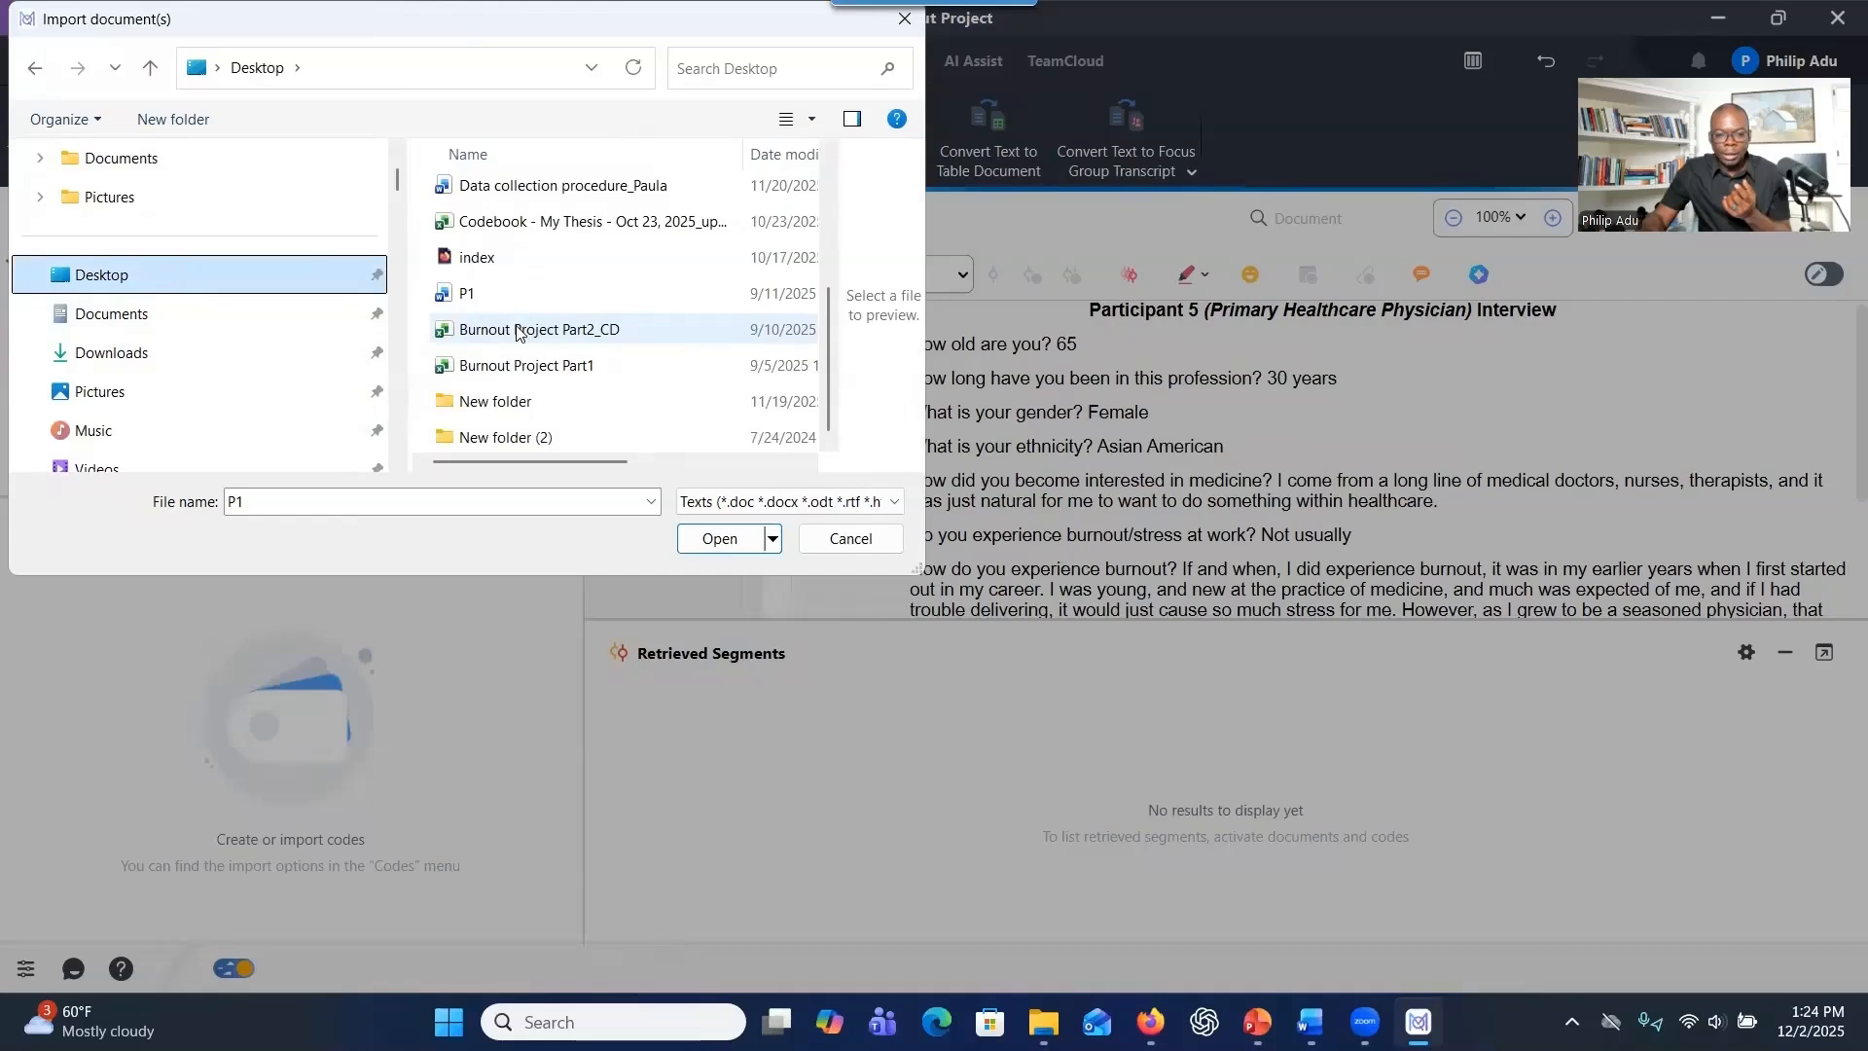
{"action": "double_click", "coordinate": [532, 406]}
{"action": "double_click", "coordinate": [471, 206]}
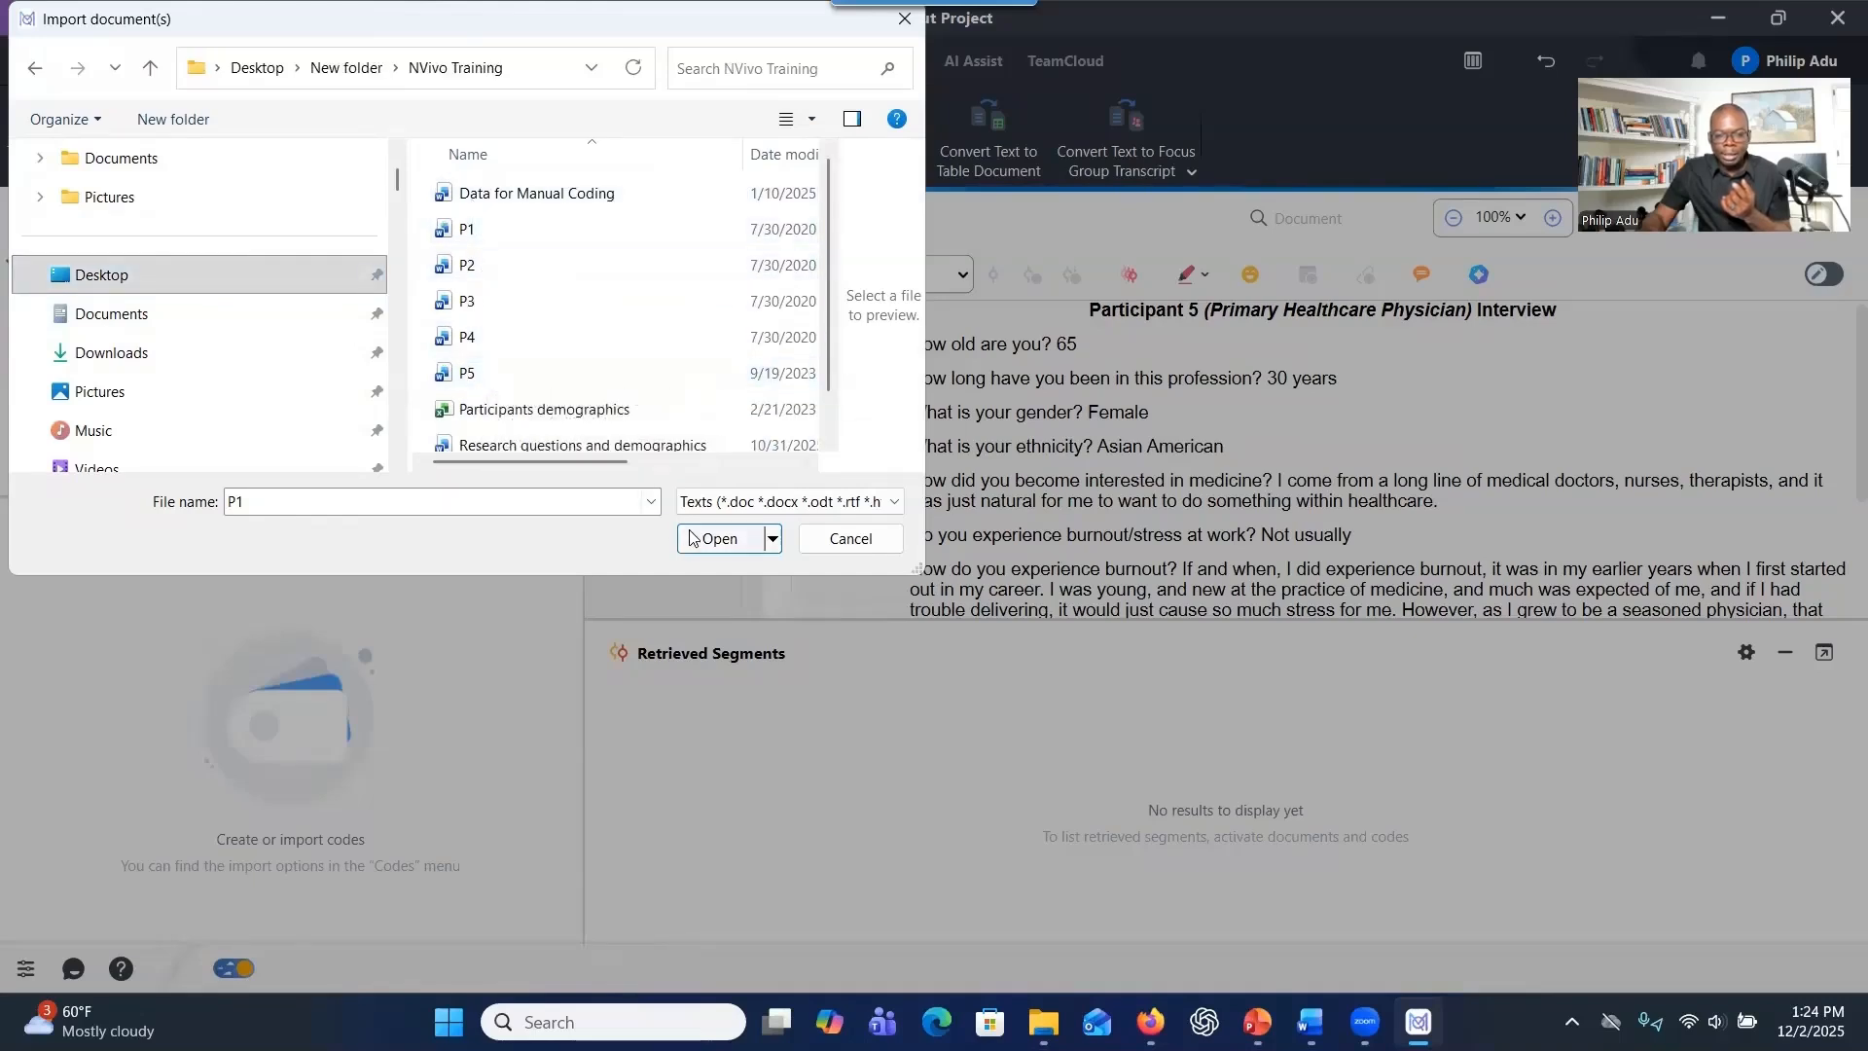
{"action": "left_click", "coordinate": [905, 18]}
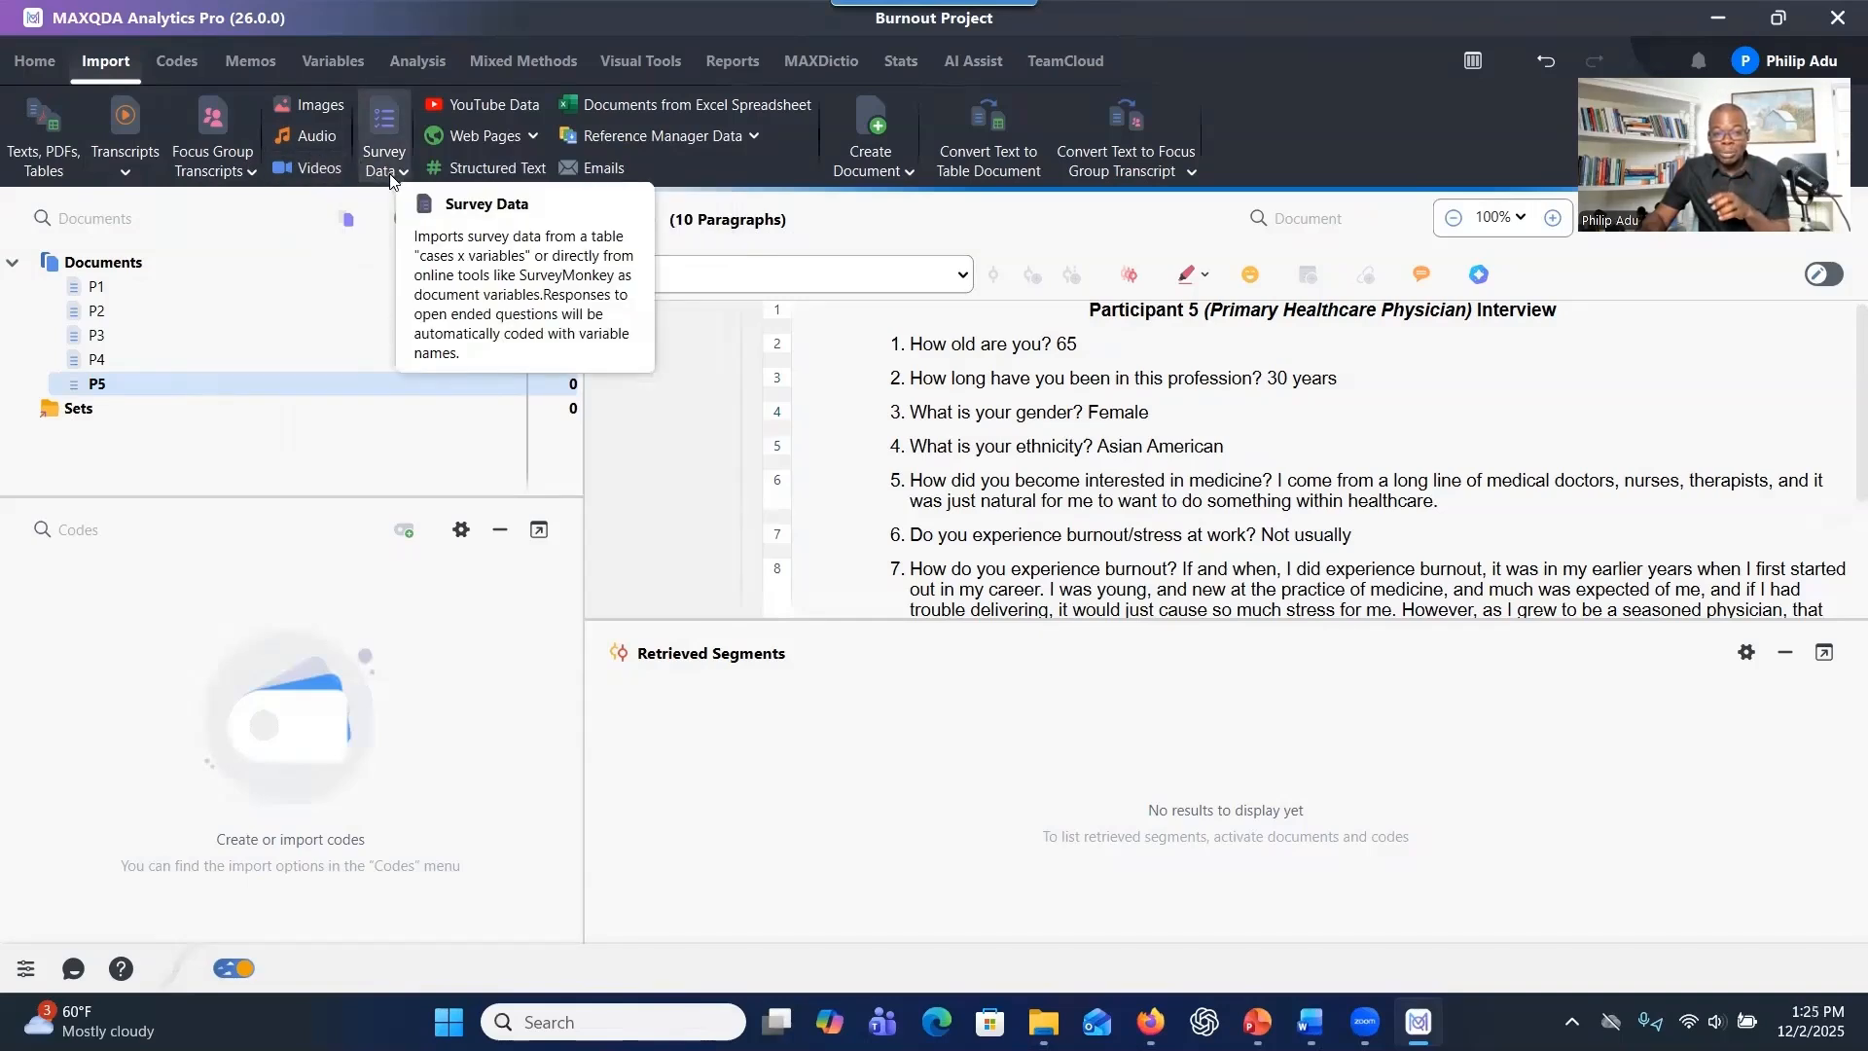
{"action": "left_click", "coordinate": [348, 218]}
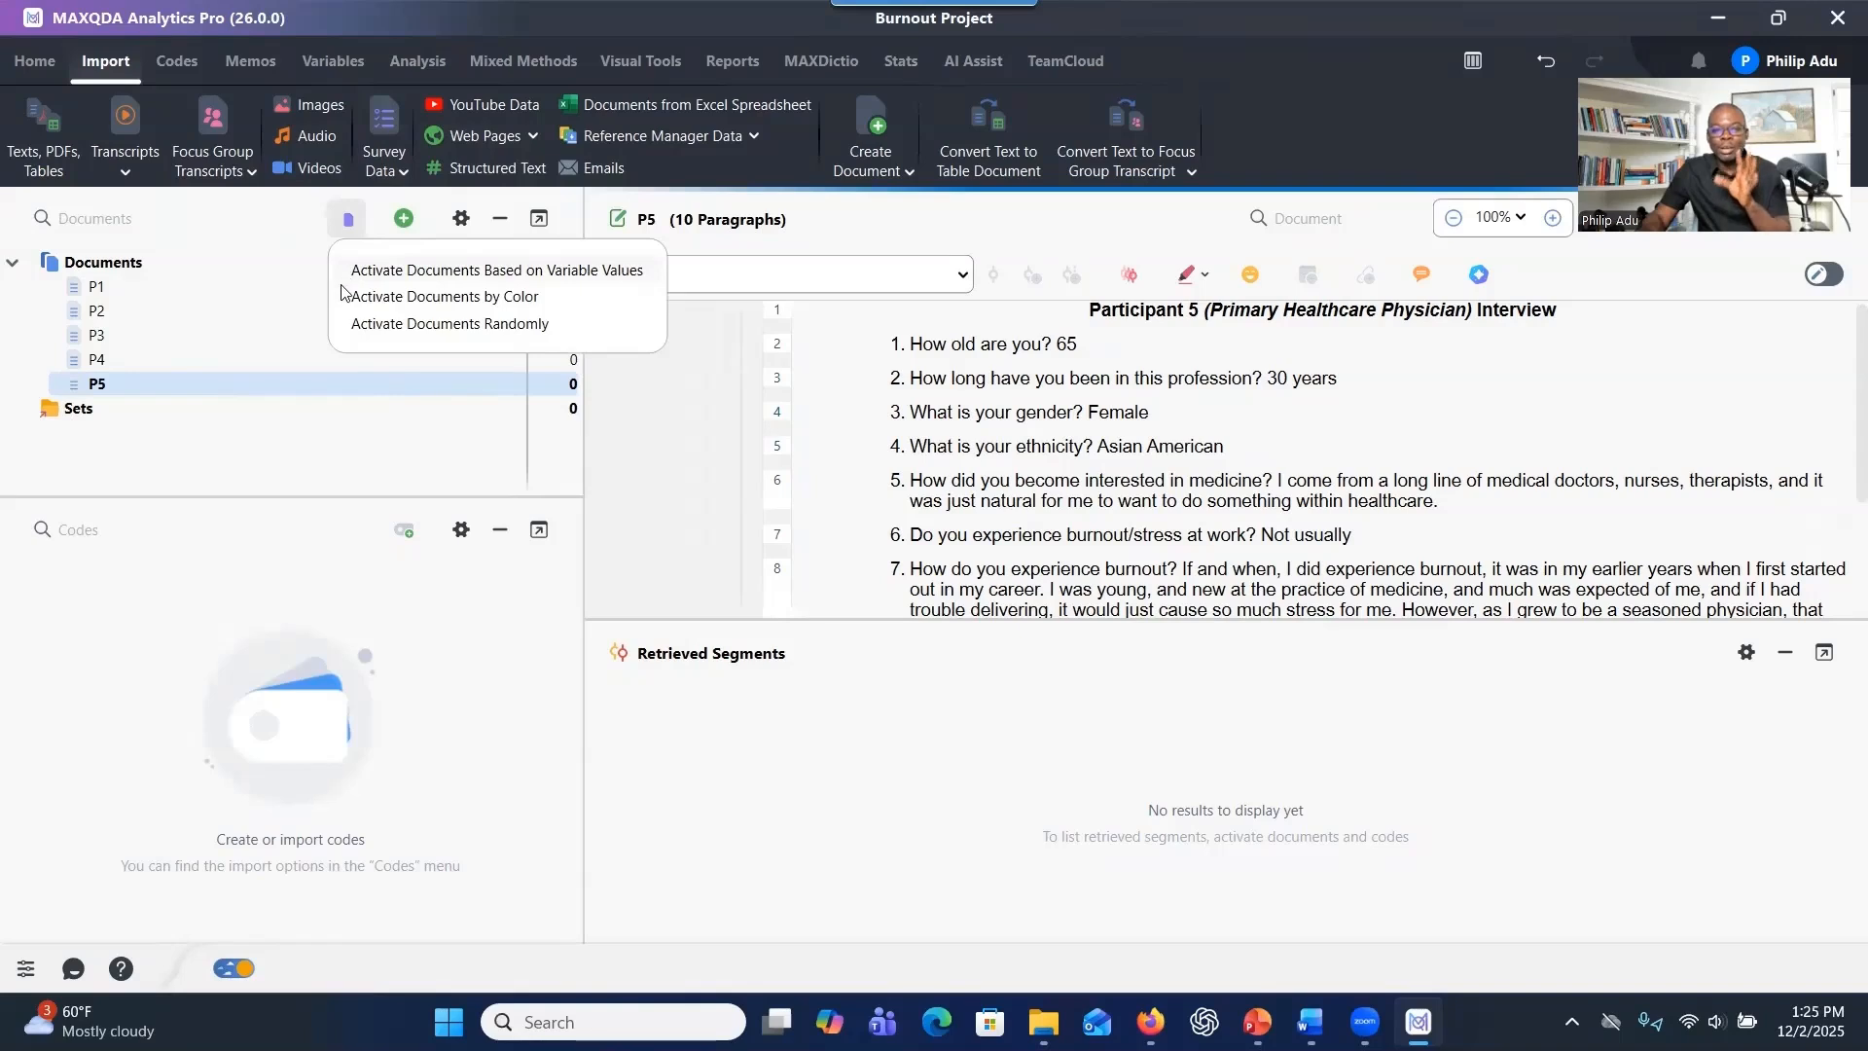
{"action": "left_click", "coordinate": [602, 170]}
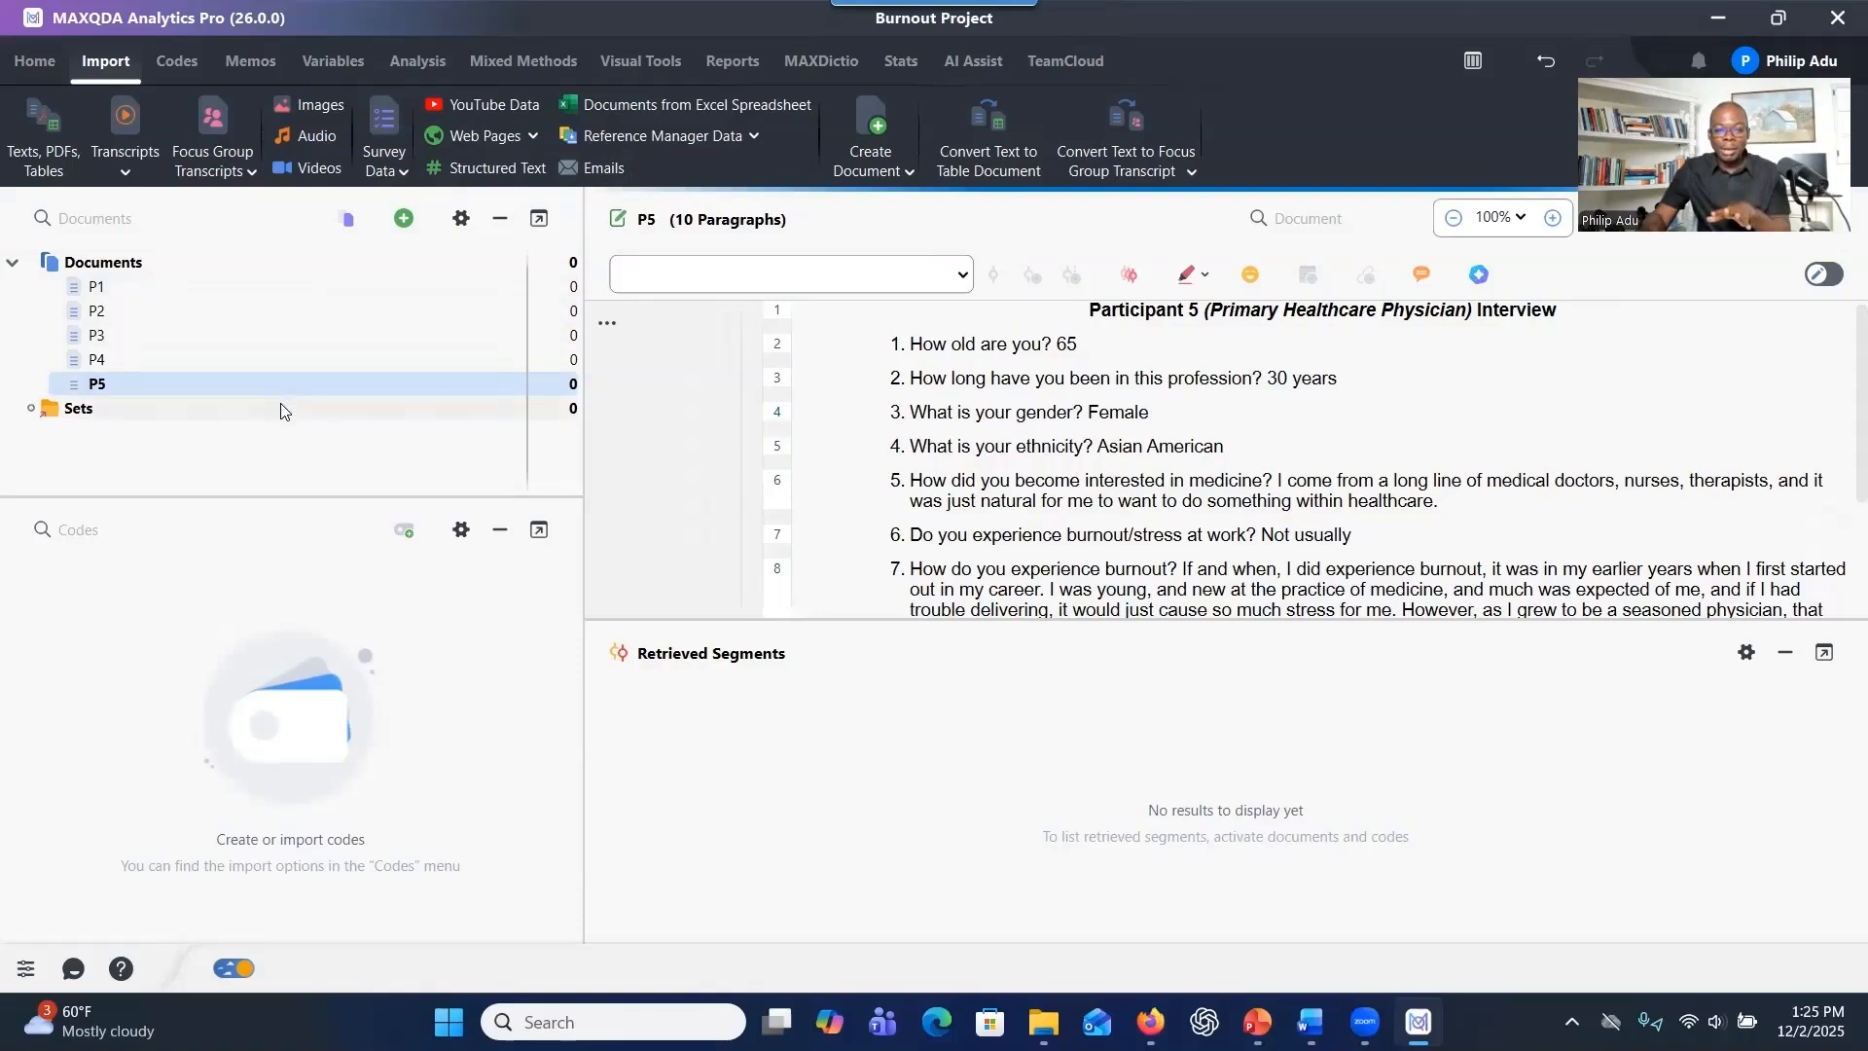
Switch to PowerPoint to view the Data Preparation Process slide, and return to MAXQDA.
{"action": "left_click", "coordinate": [1256, 1021]}
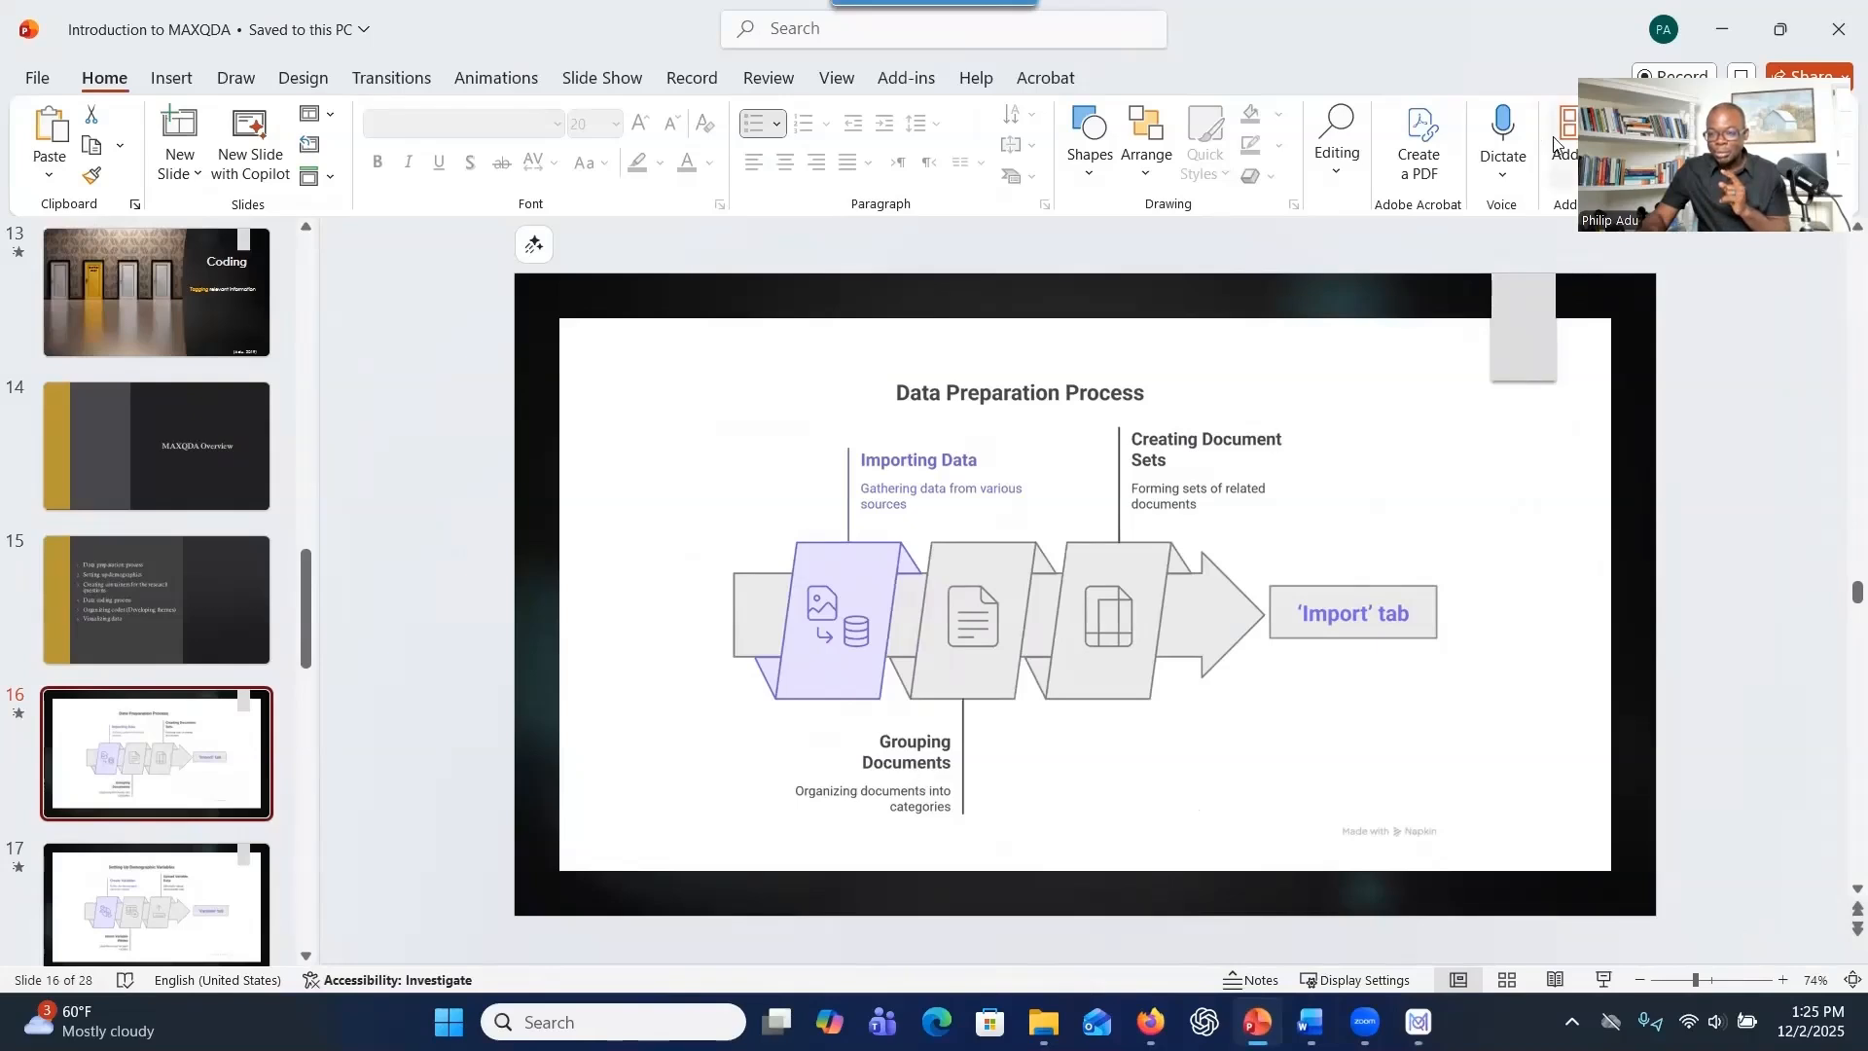
{"action": "left_click", "coordinate": [1728, 24]}
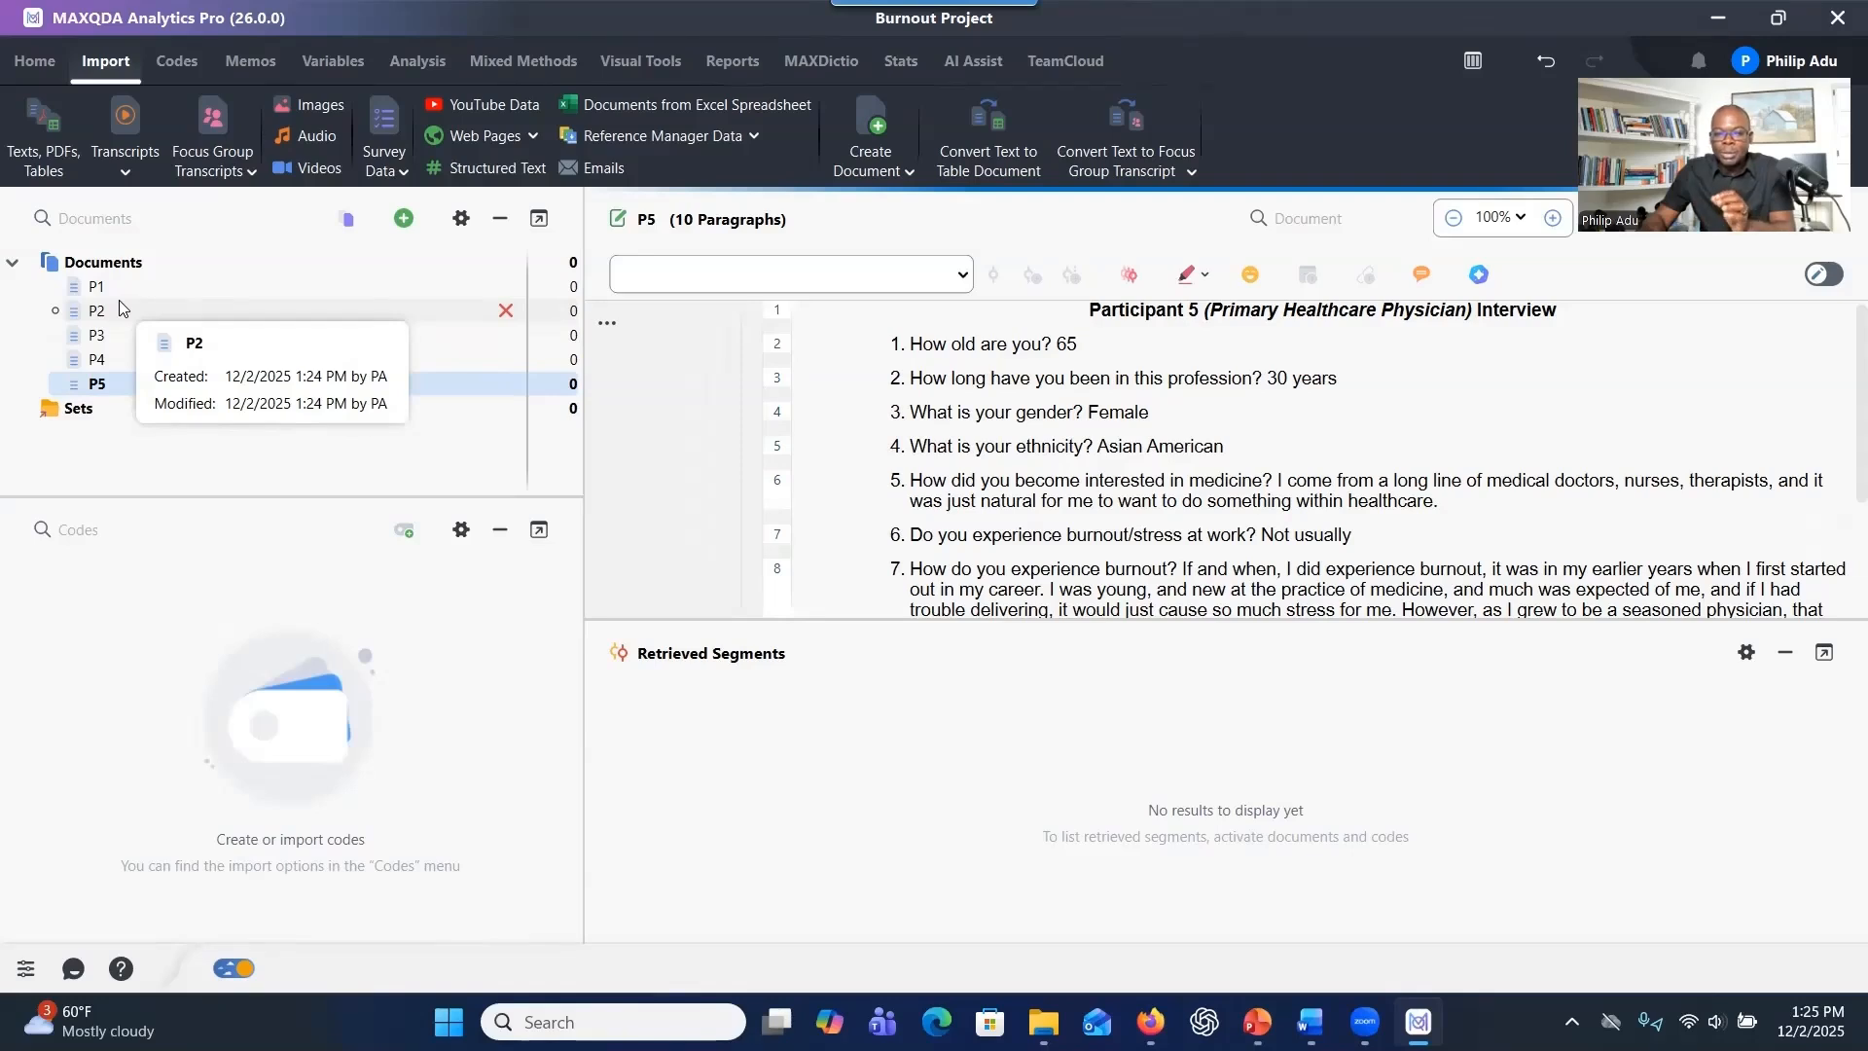
Create a new document group under Documents and name it Interviews.
{"action": "mouse_move", "coordinate": [126, 287]}
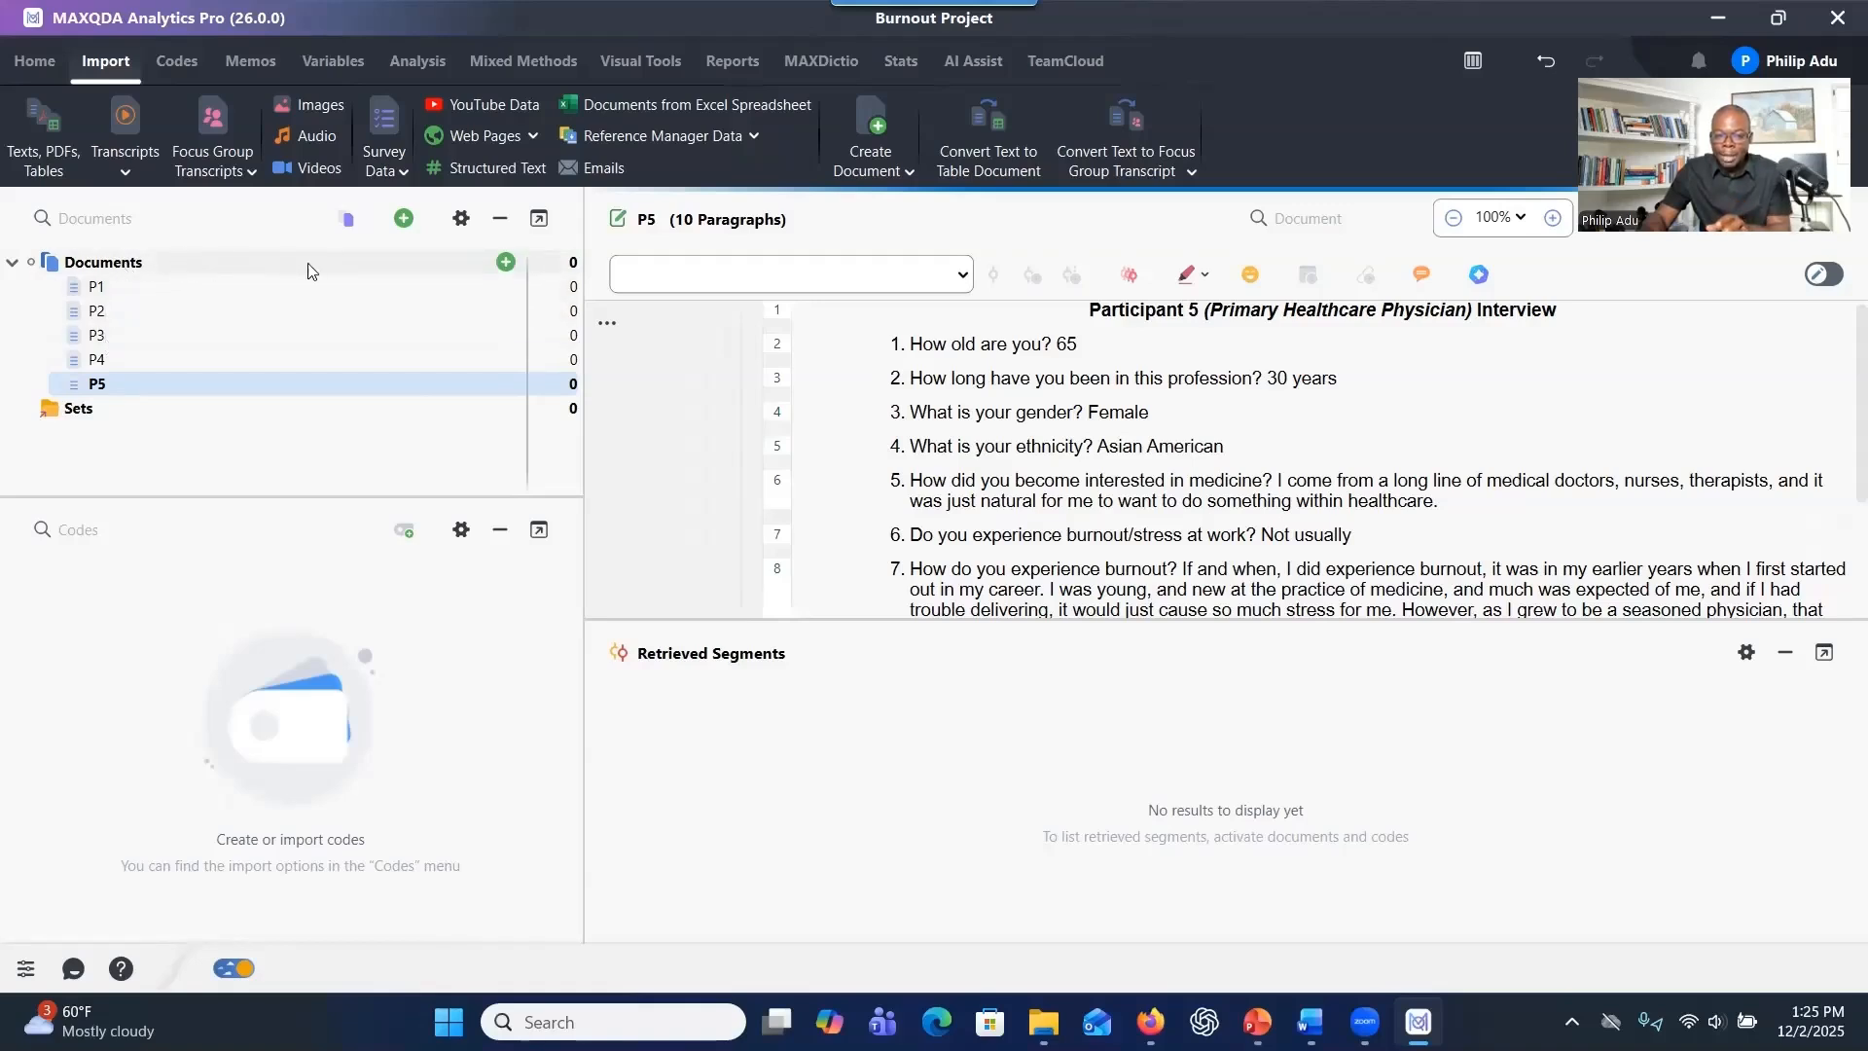
{"action": "left_click", "coordinate": [505, 262]}
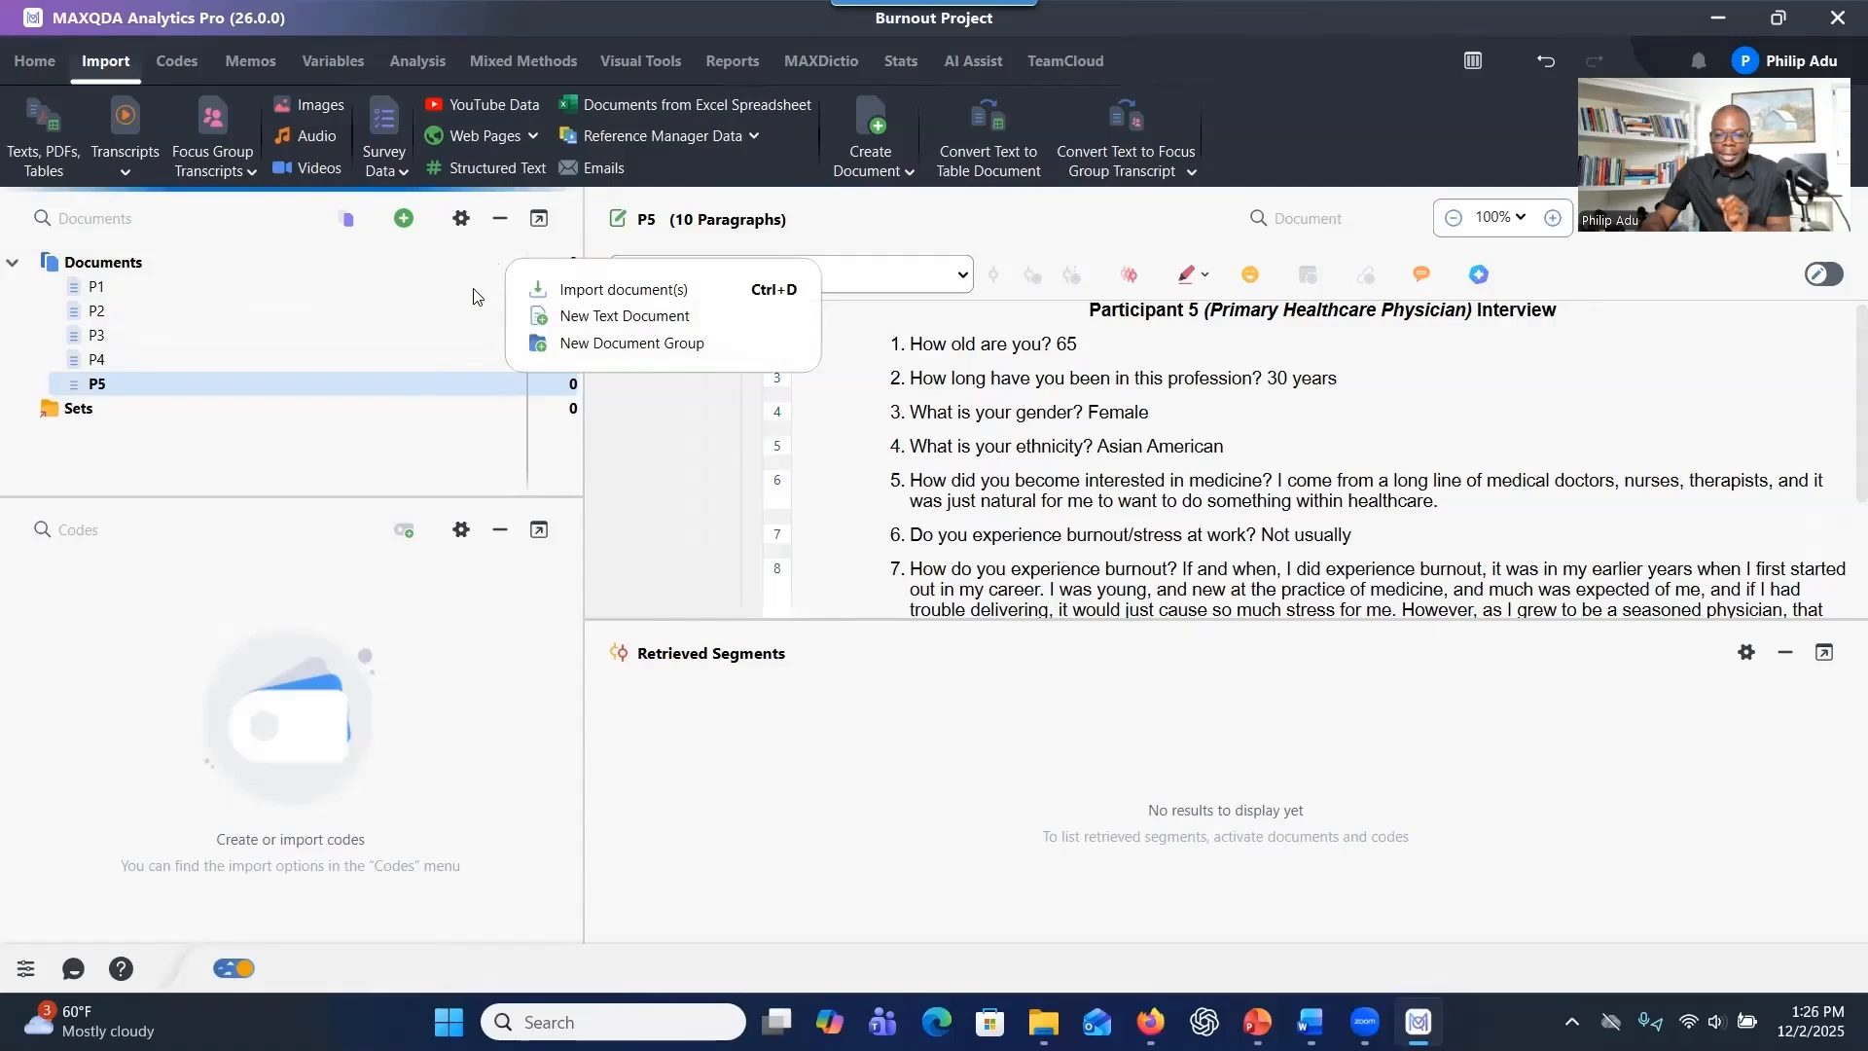
{"action": "left_click", "coordinate": [638, 344]}
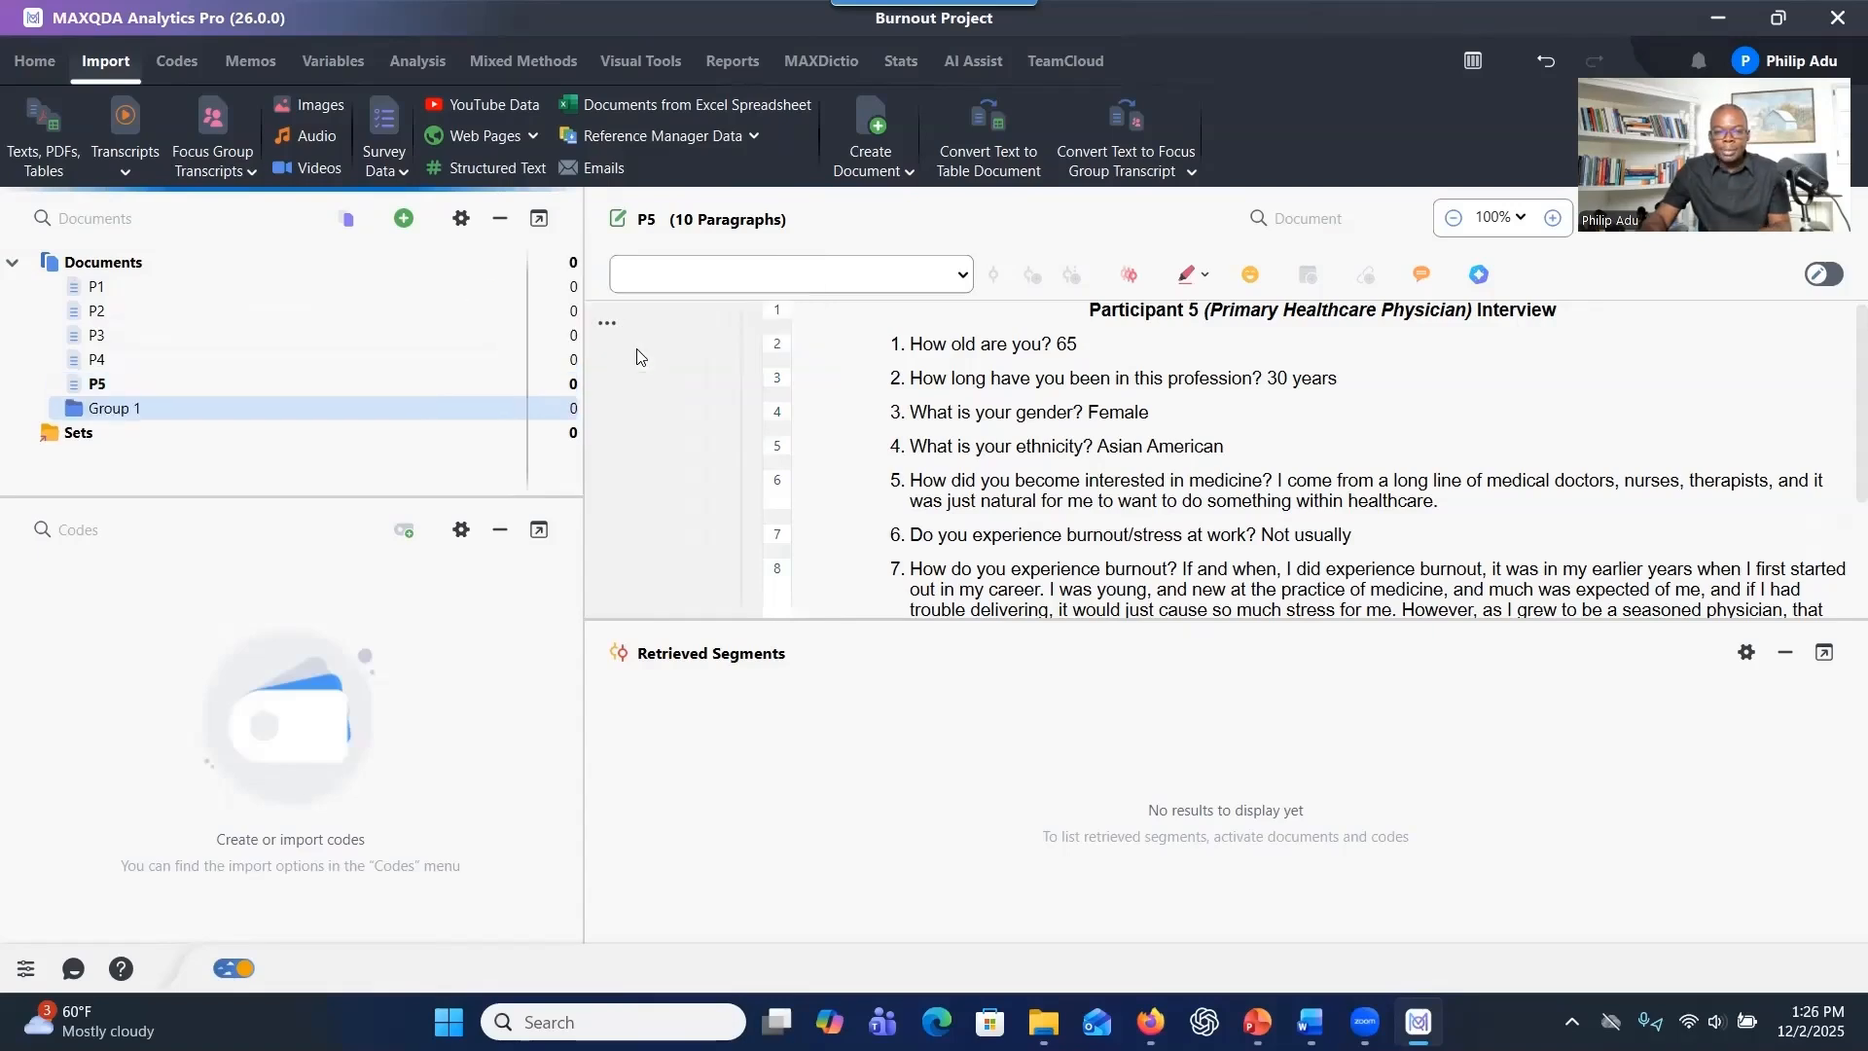
{"action": "left_click", "coordinate": [238, 405]}
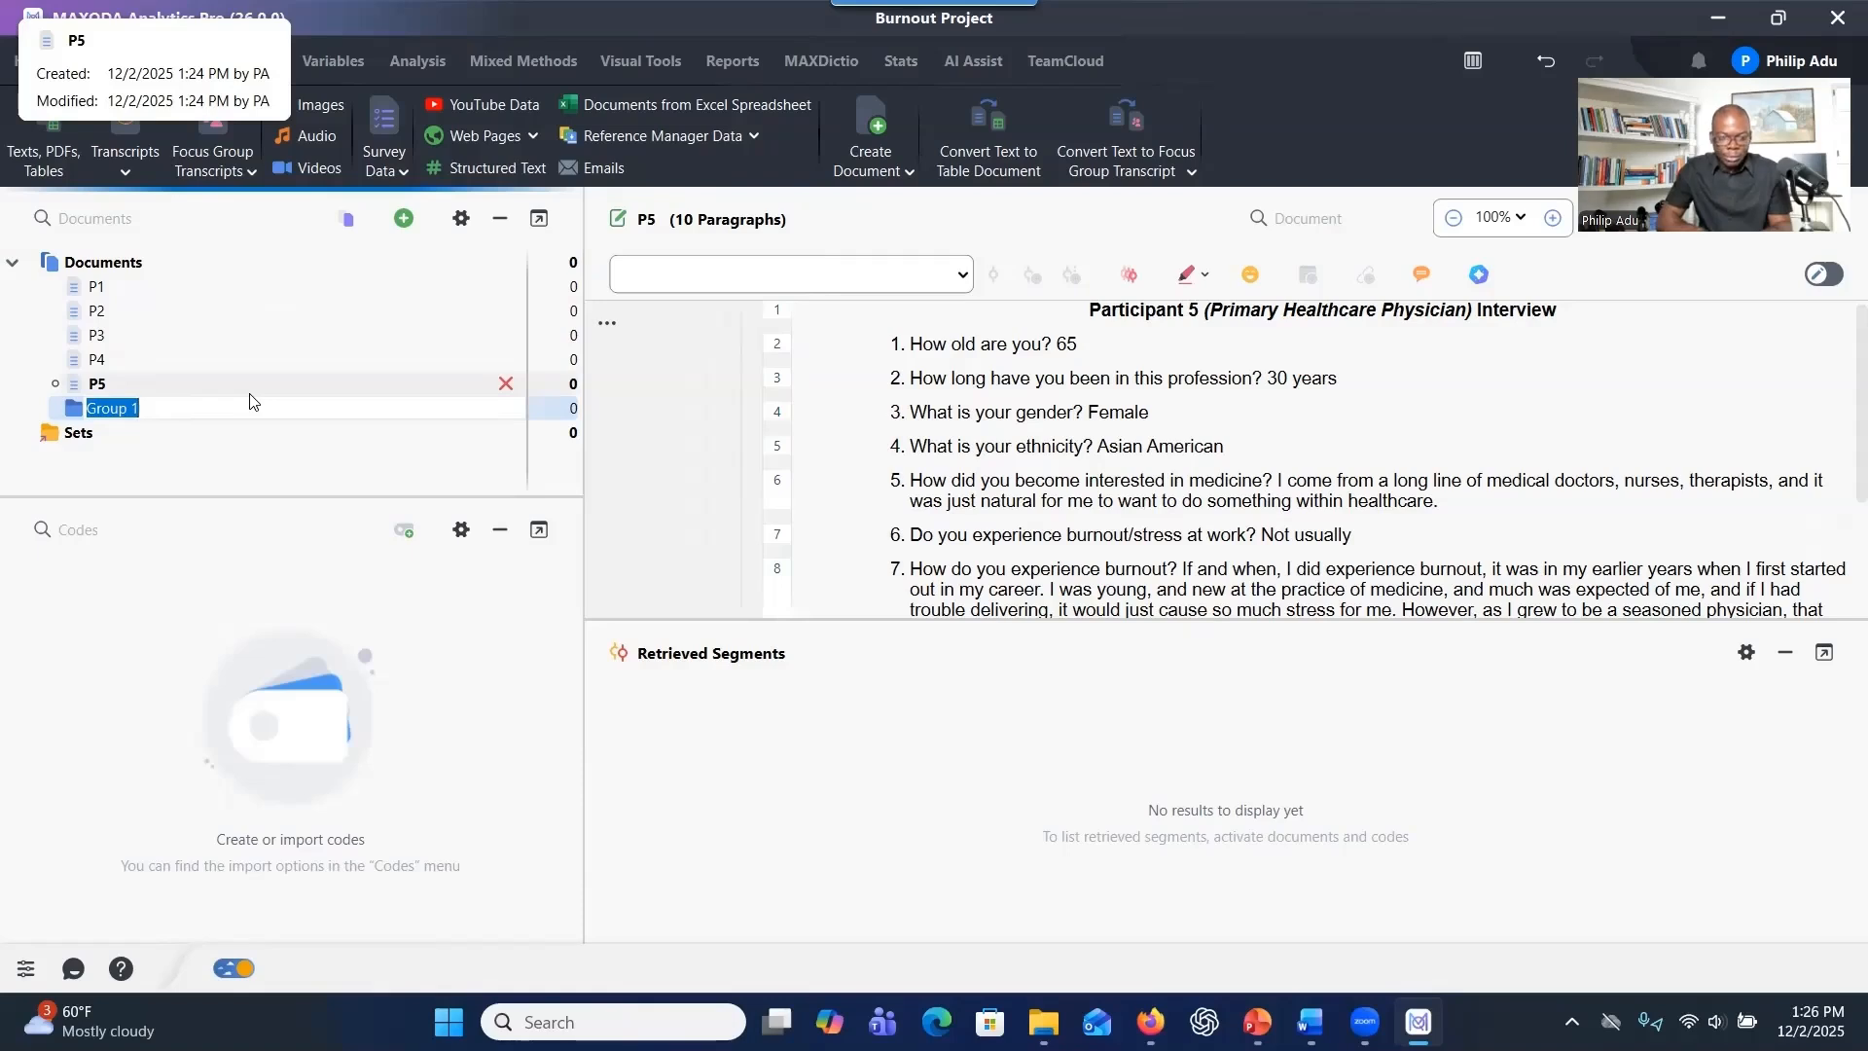
{"action": "type", "text": "Interviews"}
{"action": "key", "text": "Return"}
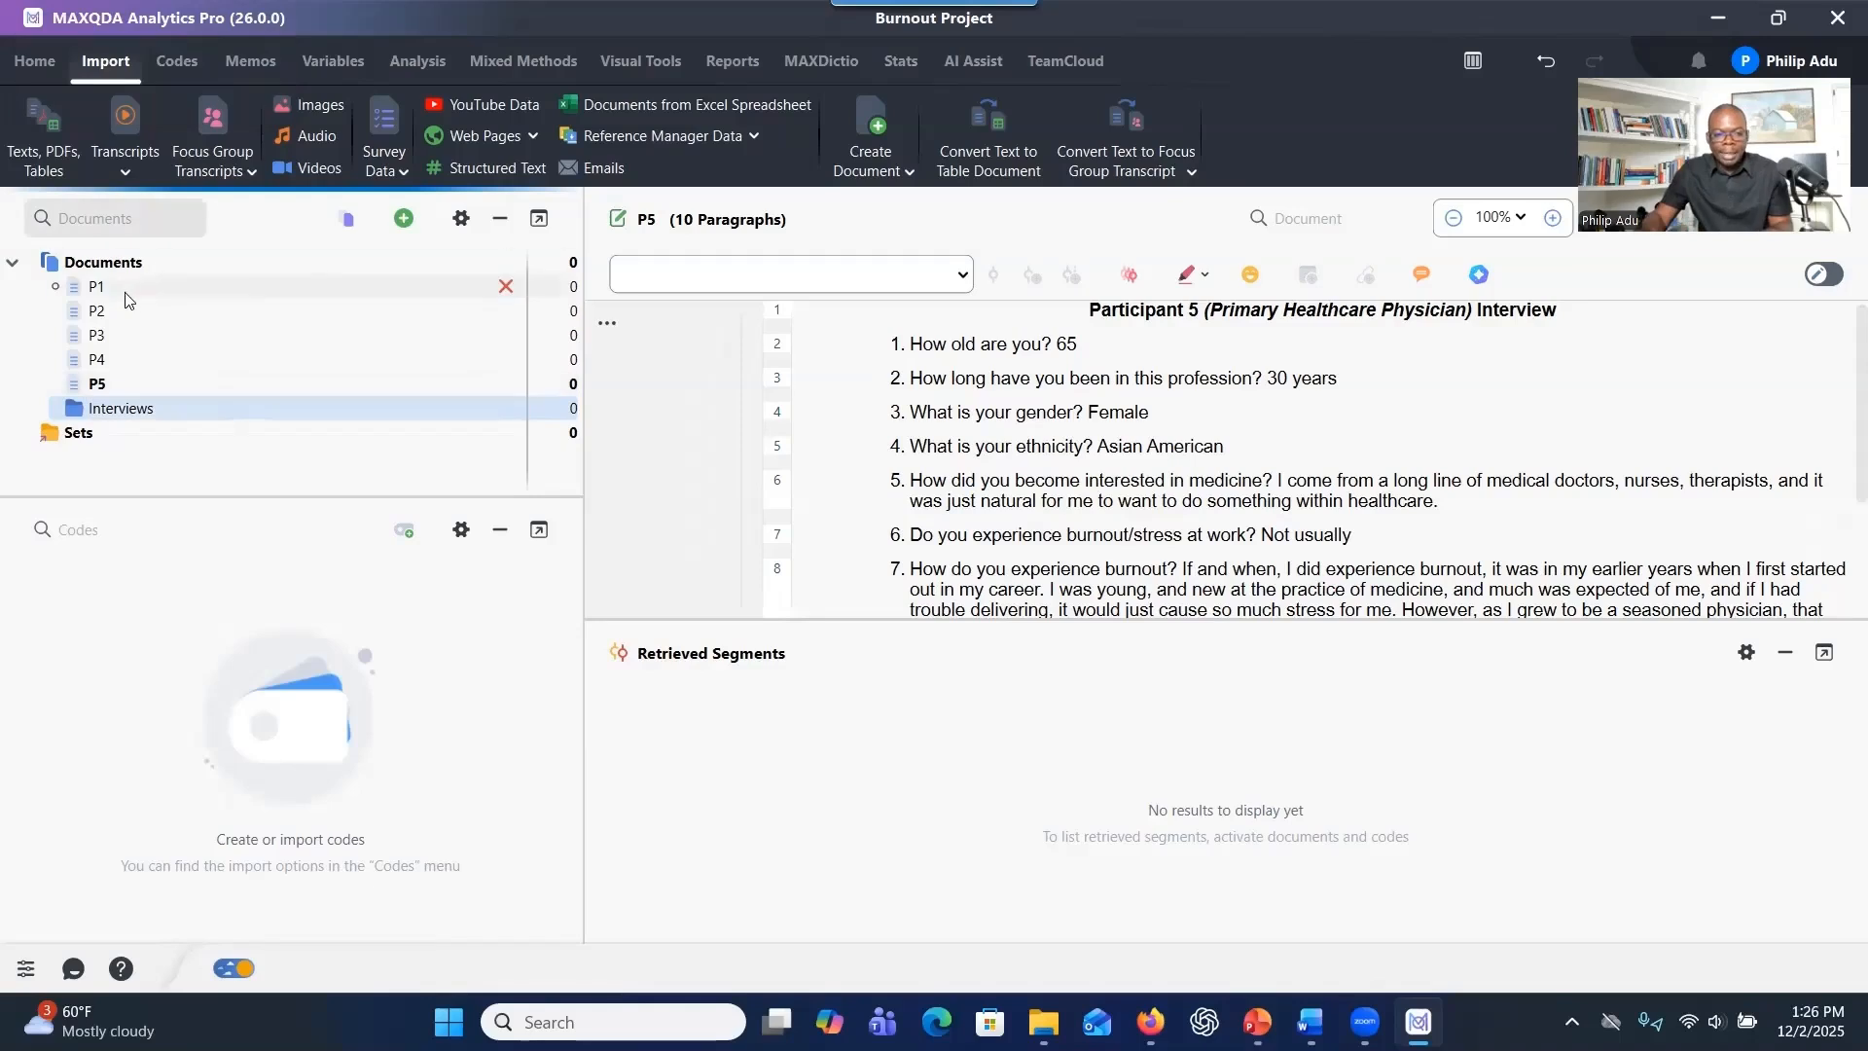
Move all five transcripts, P1 to P5, into the Interviews document group.
{"action": "left_click", "coordinate": [115, 286]}
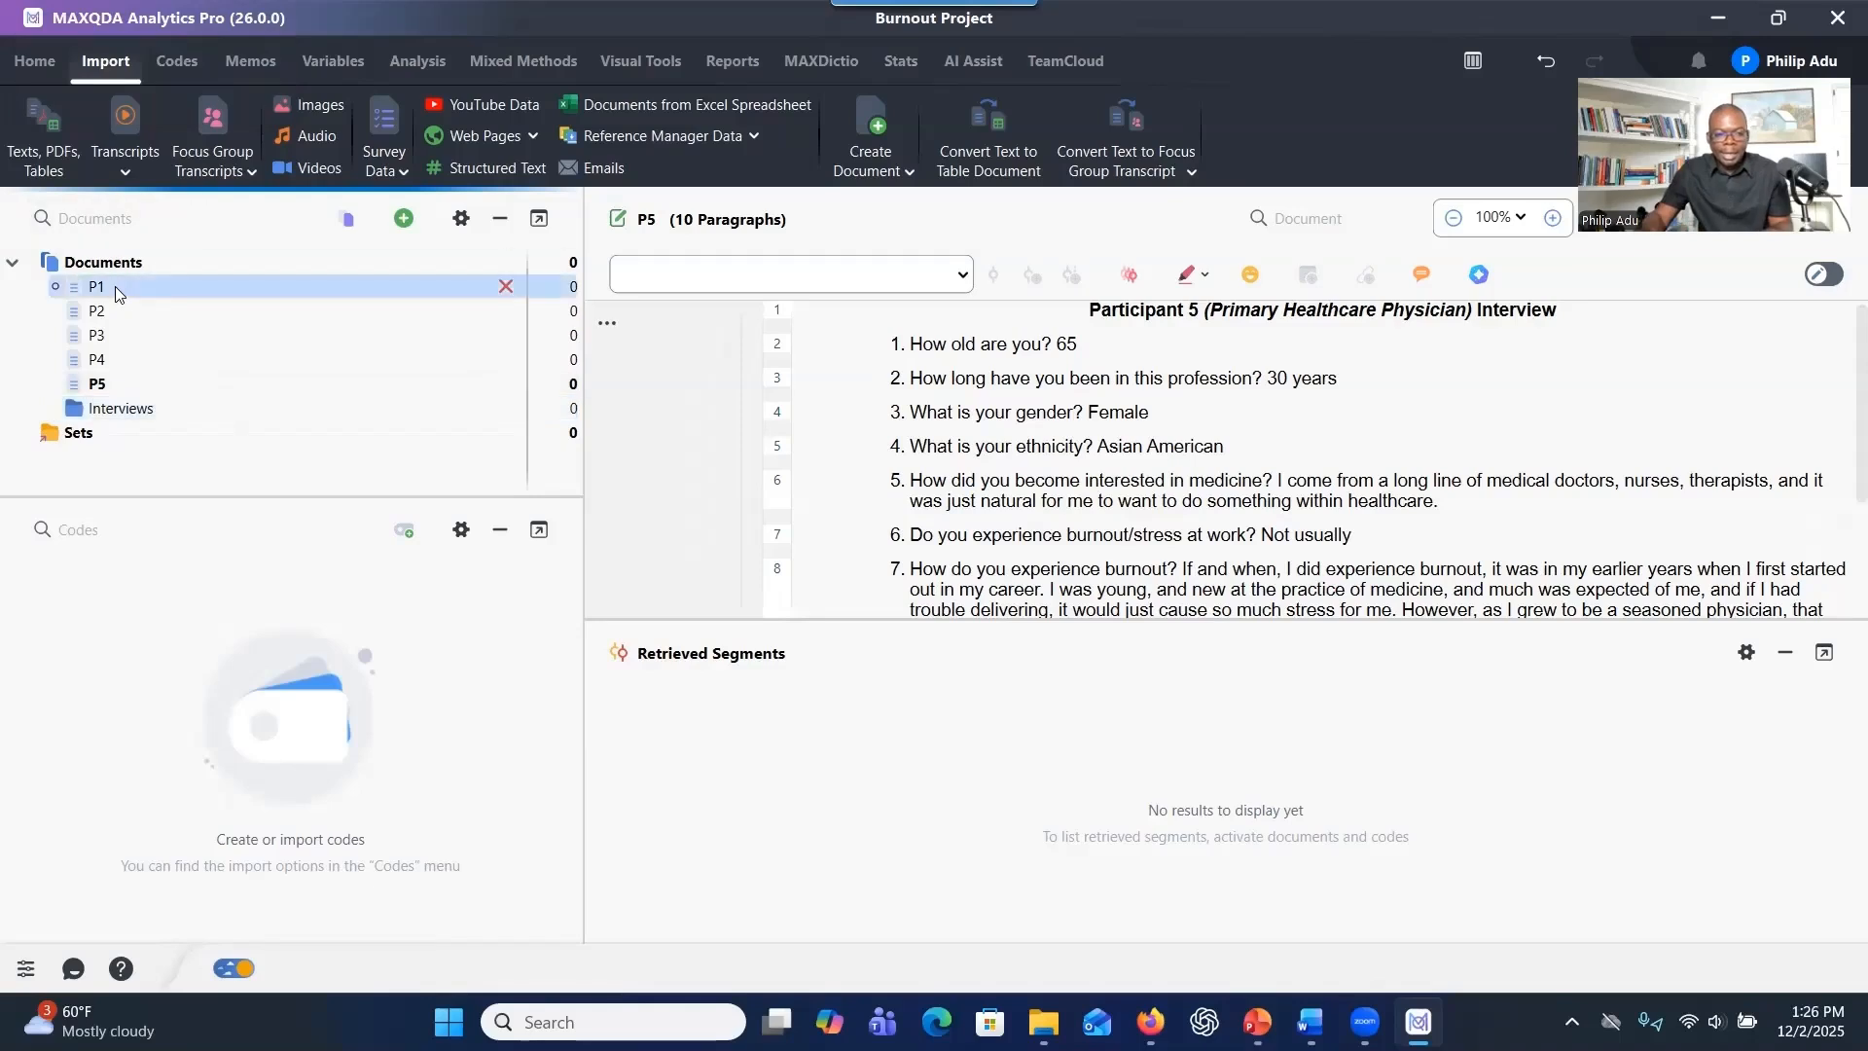
{"action": "left_click", "coordinate": [110, 383], "text": "shift"}
{"action": "left_click_drag", "start_coordinate": [140, 343], "coordinate": [121, 407]}
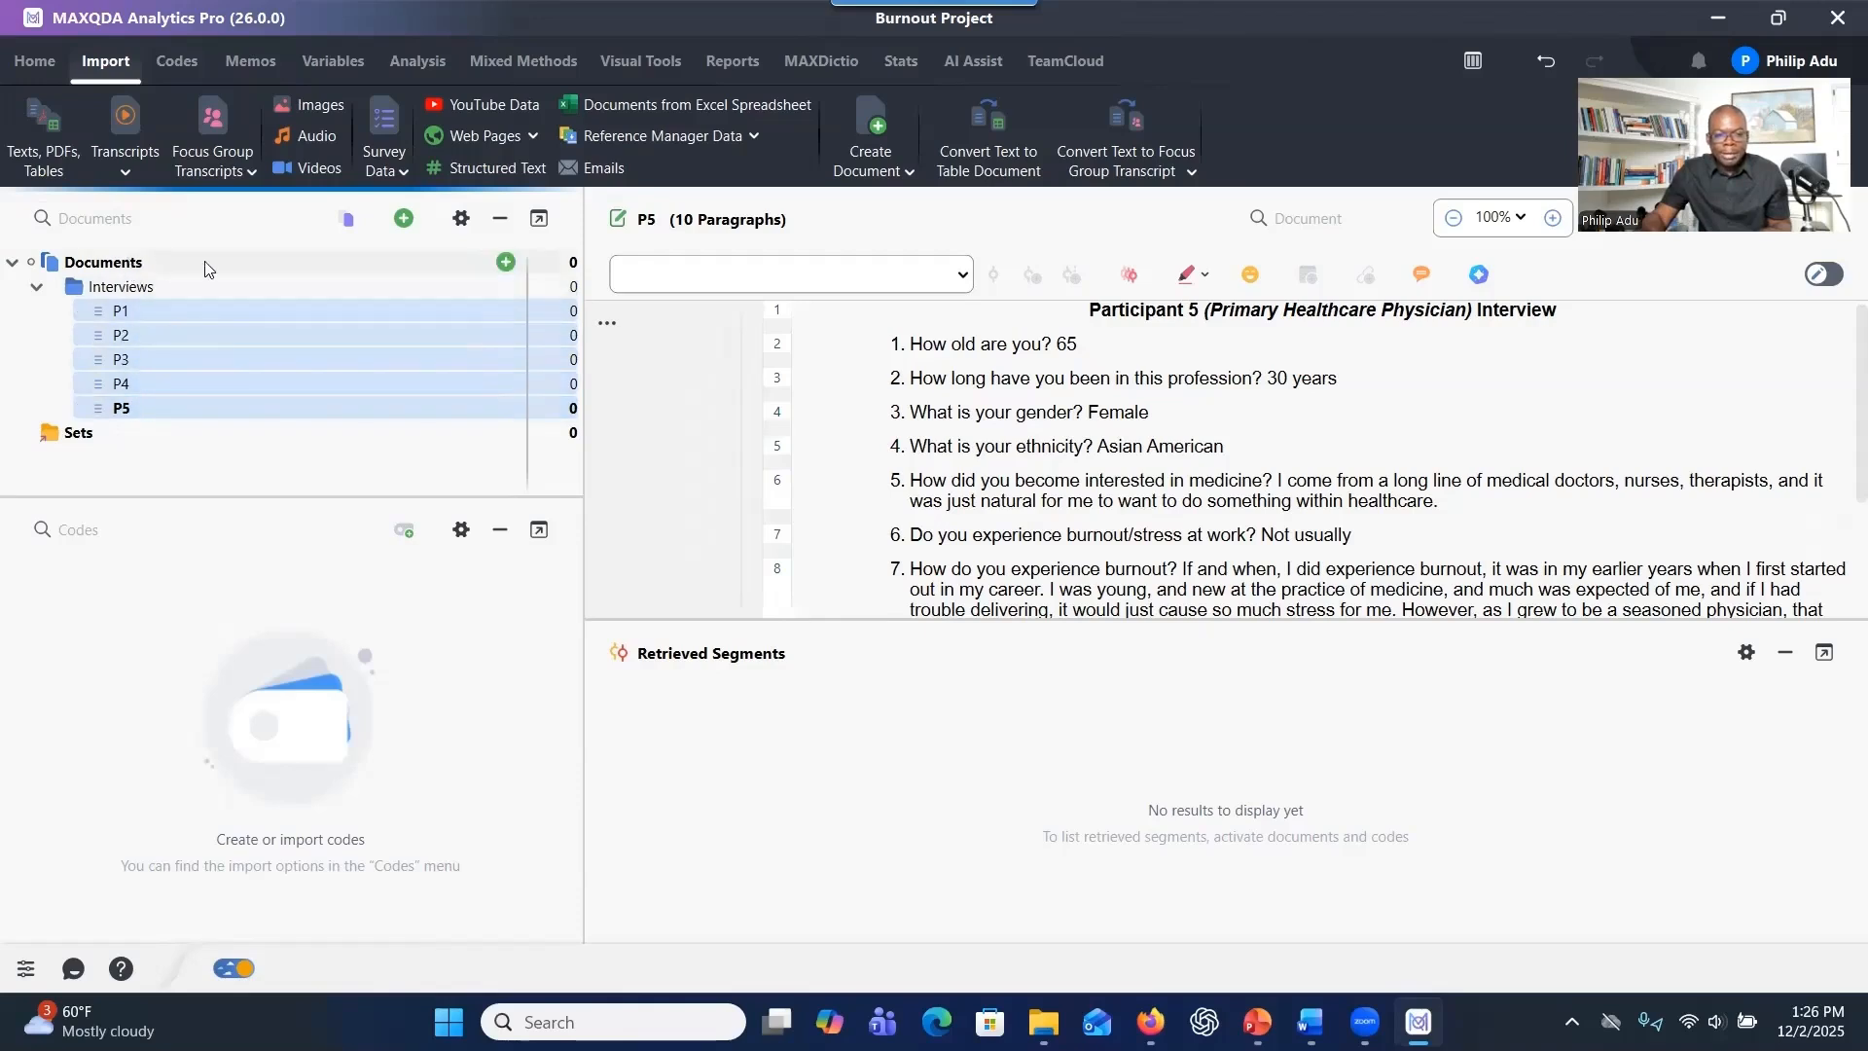
Create another document group under Documents and name it Focus Group.
{"action": "left_click", "coordinate": [506, 263]}
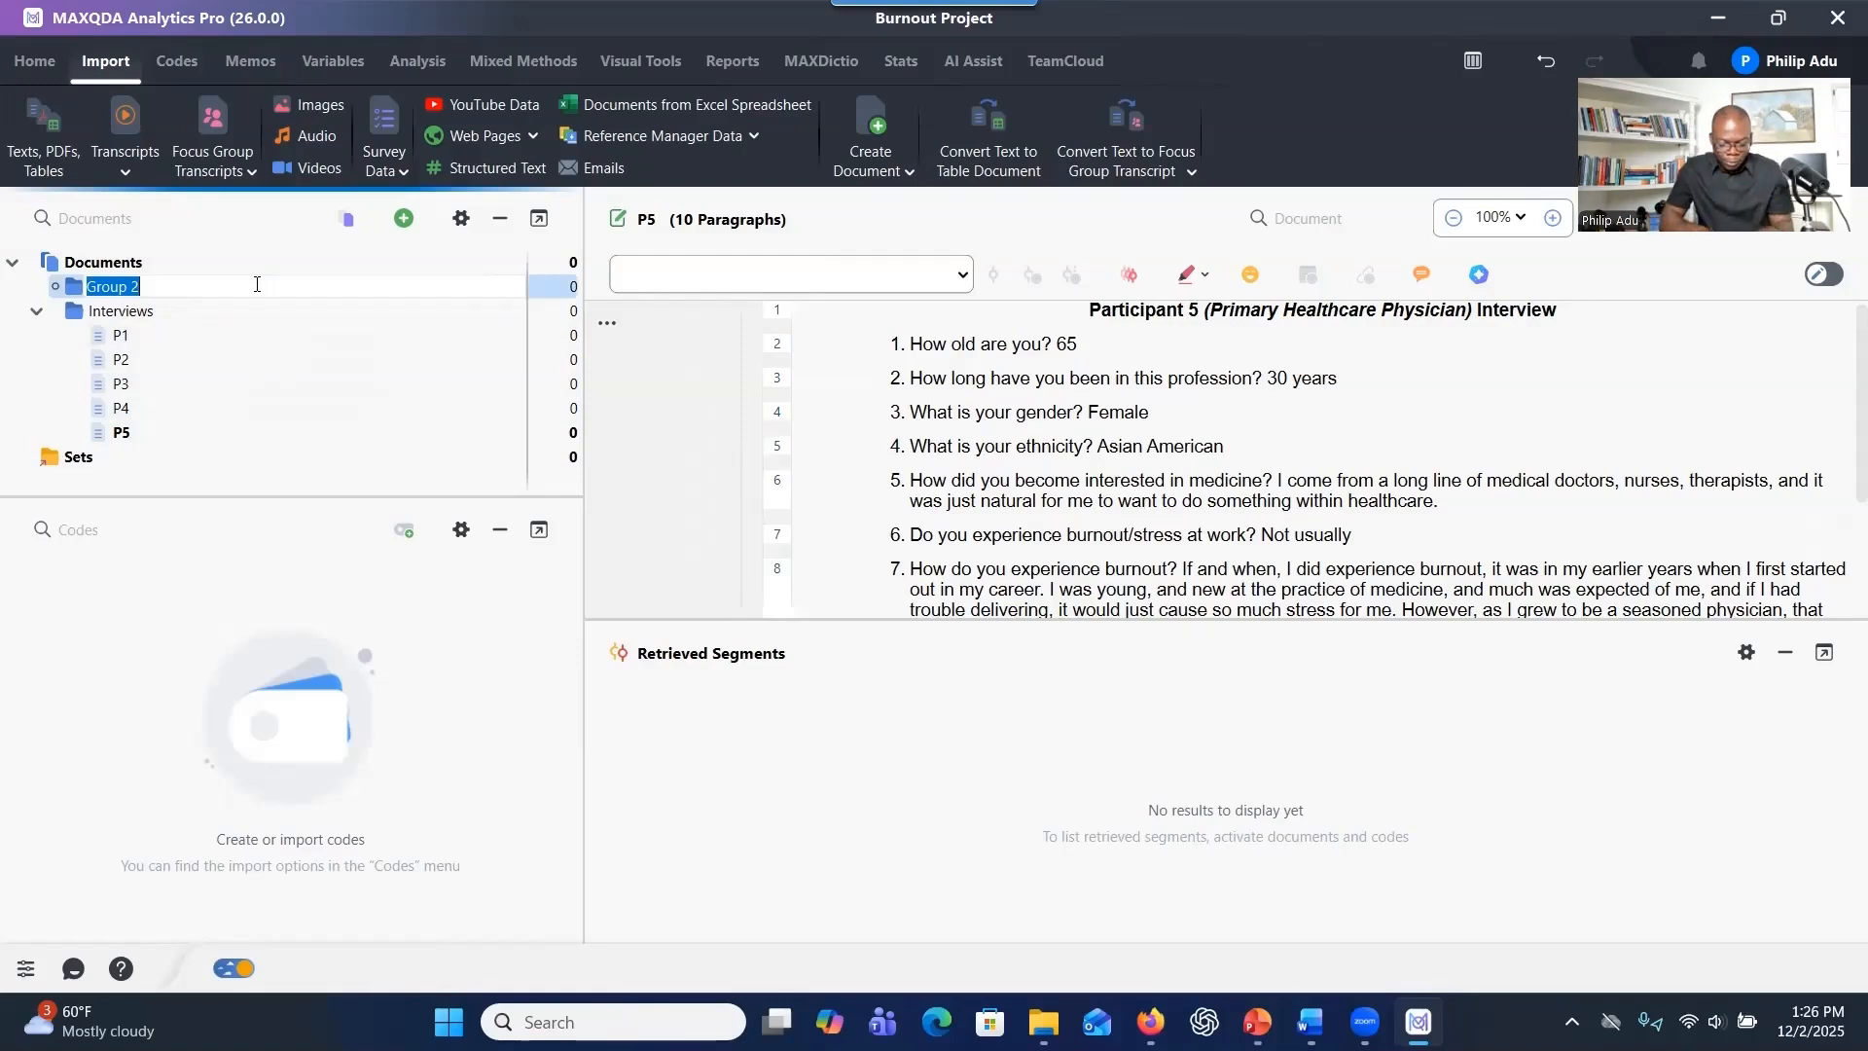
{"action": "type", "text": "Focus Group"}
{"action": "key", "text": "Return"}
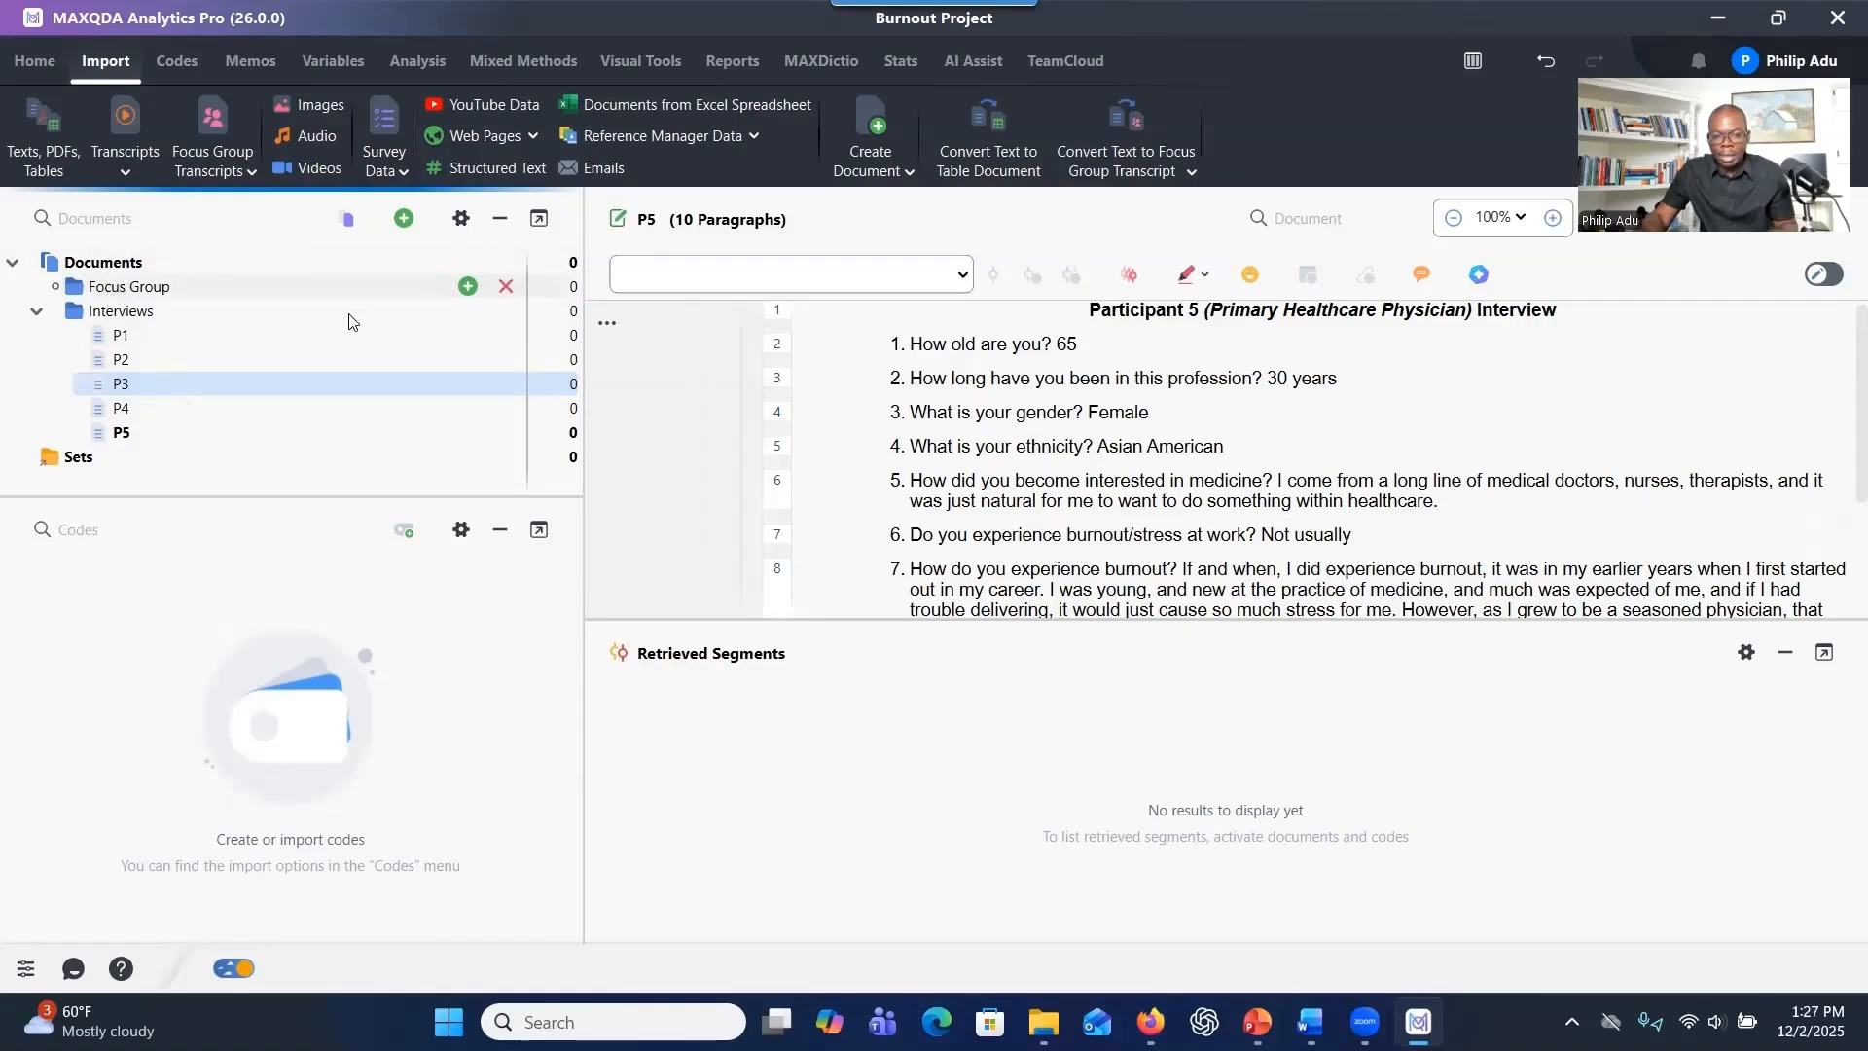
Delete the Focus Group document group from Documents.
{"action": "right_click", "coordinate": [463, 291]}
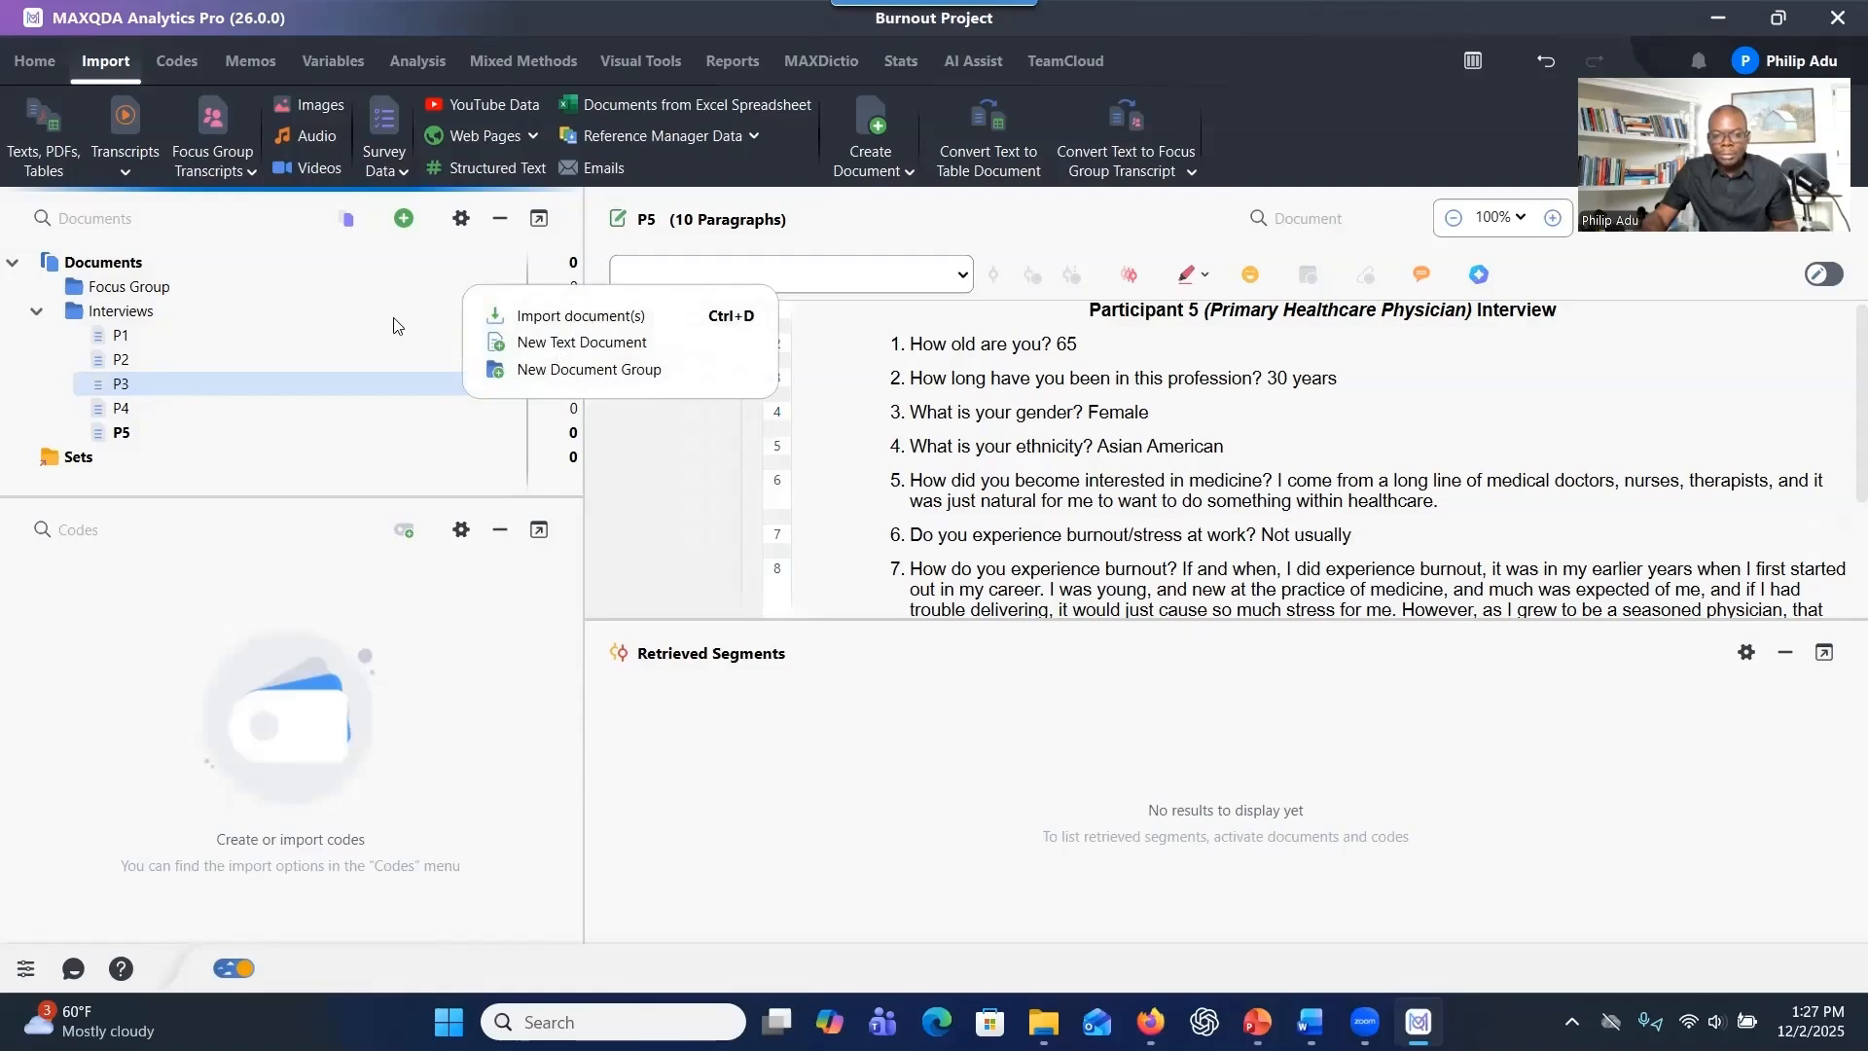
{"action": "left_click", "coordinate": [190, 402]}
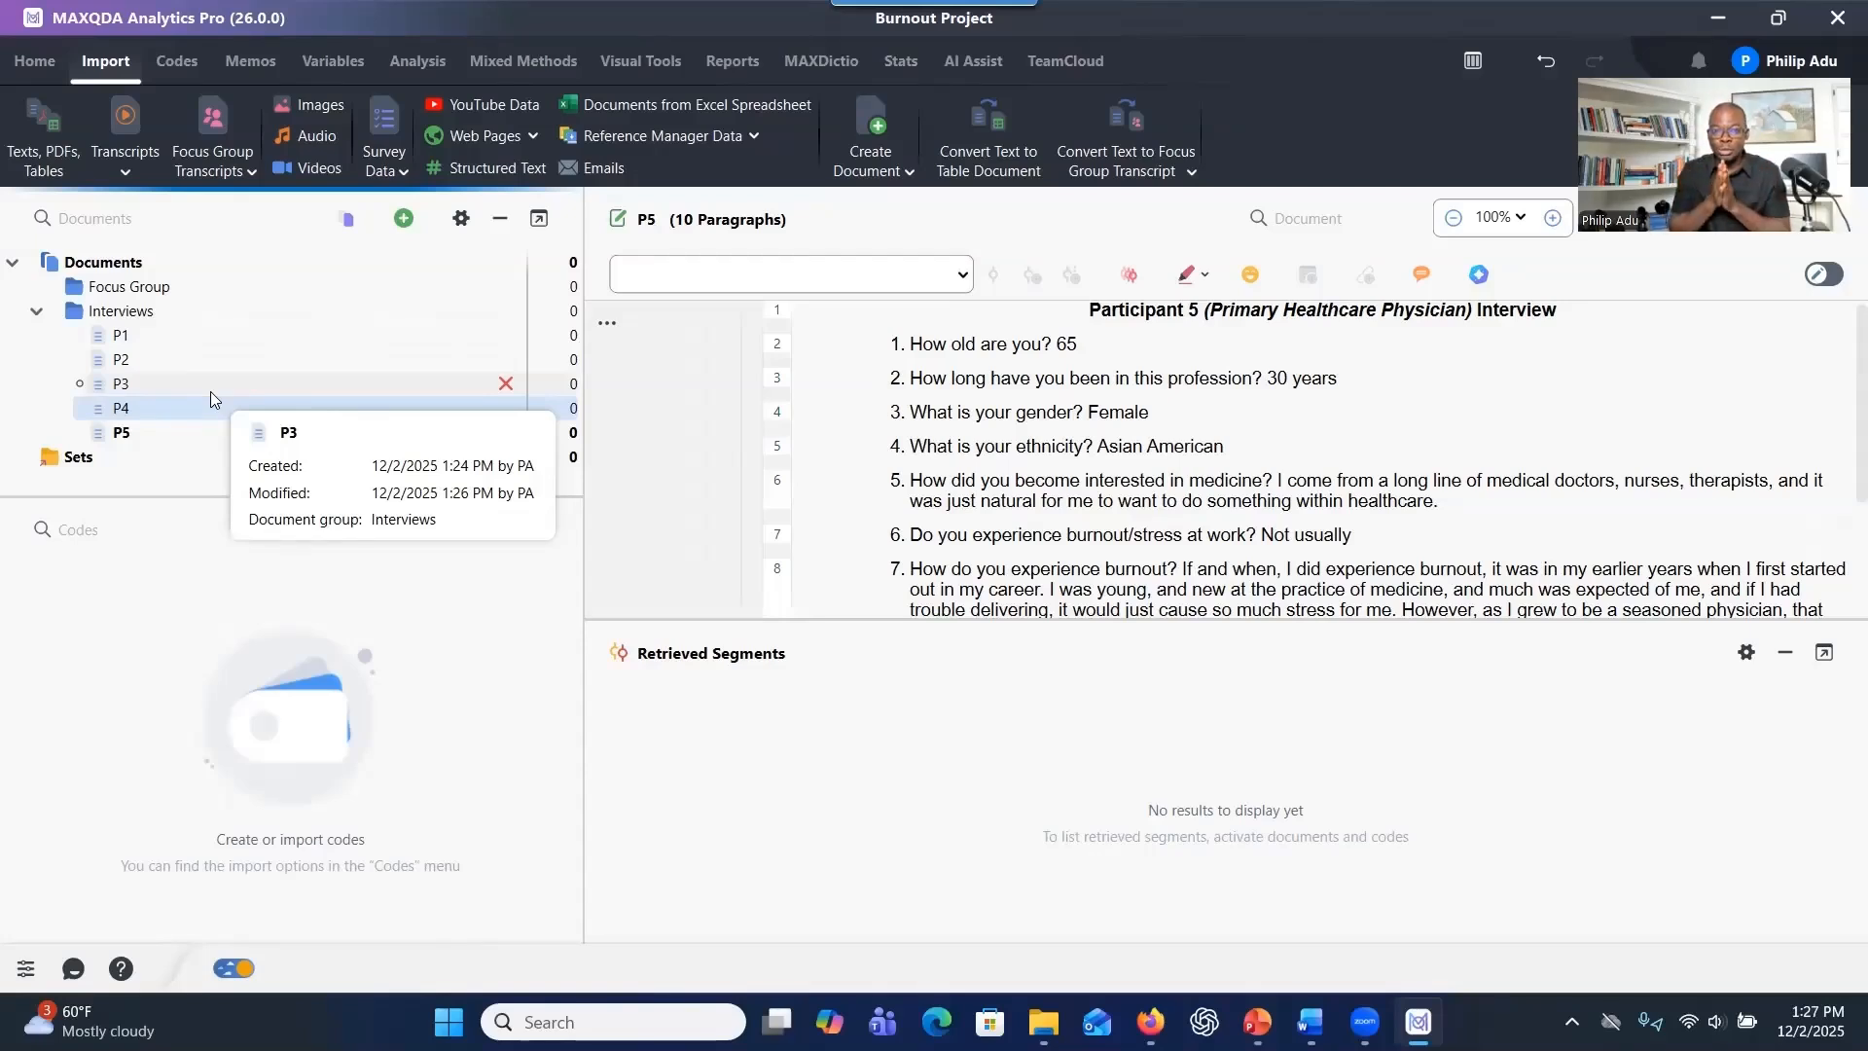
{"action": "left_click", "coordinate": [167, 430]}
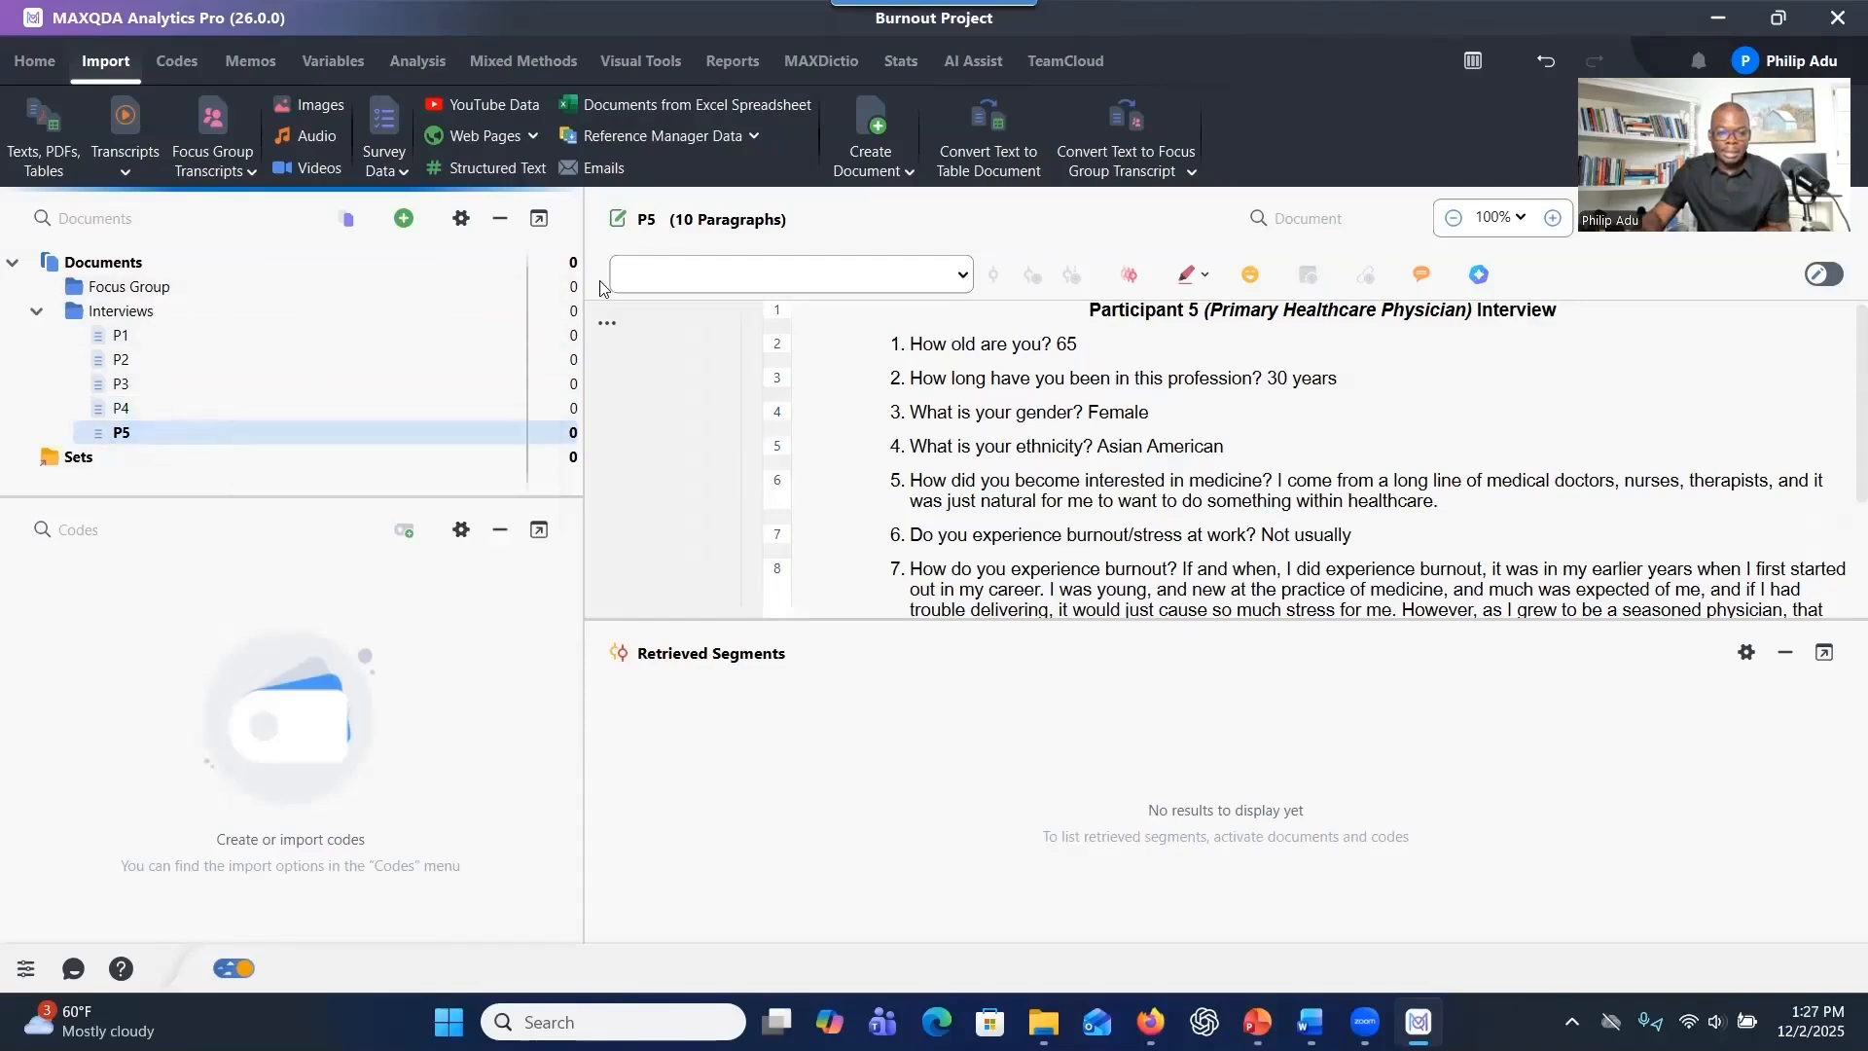
{"action": "left_click", "coordinate": [502, 286]}
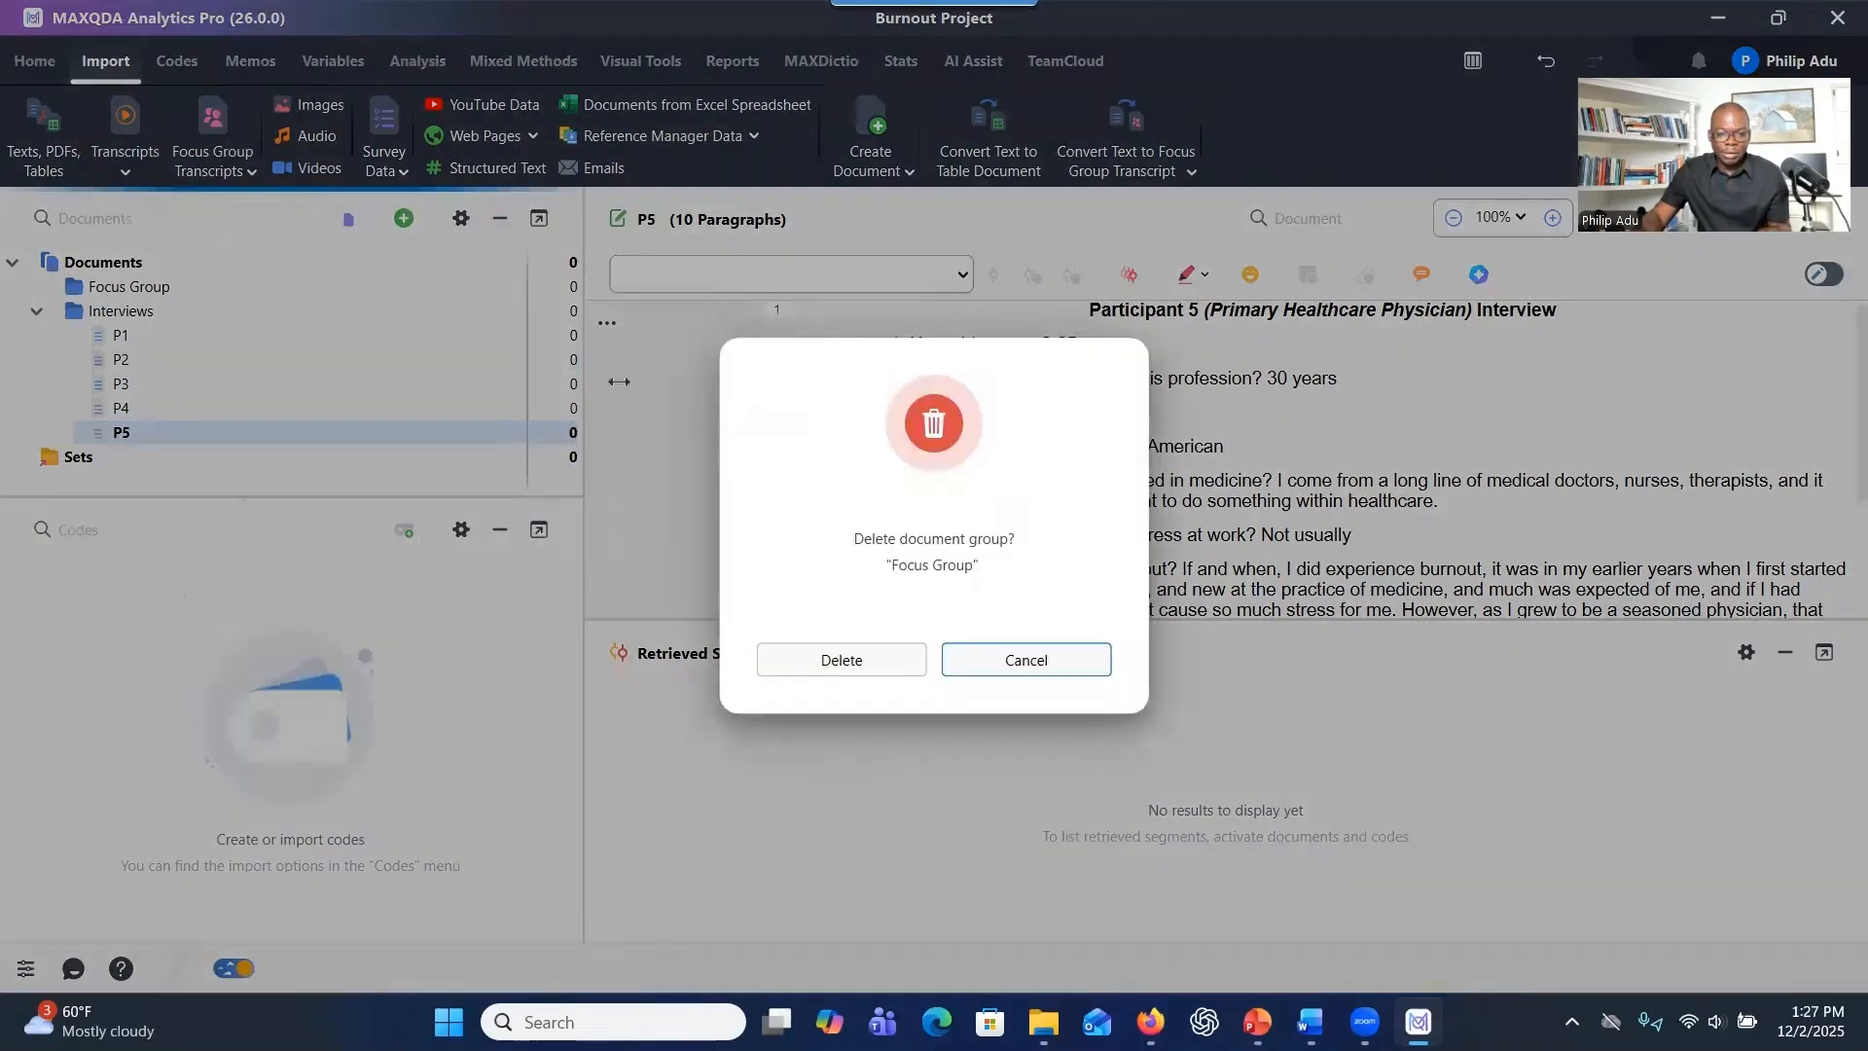
{"action": "left_click", "coordinate": [869, 657]}
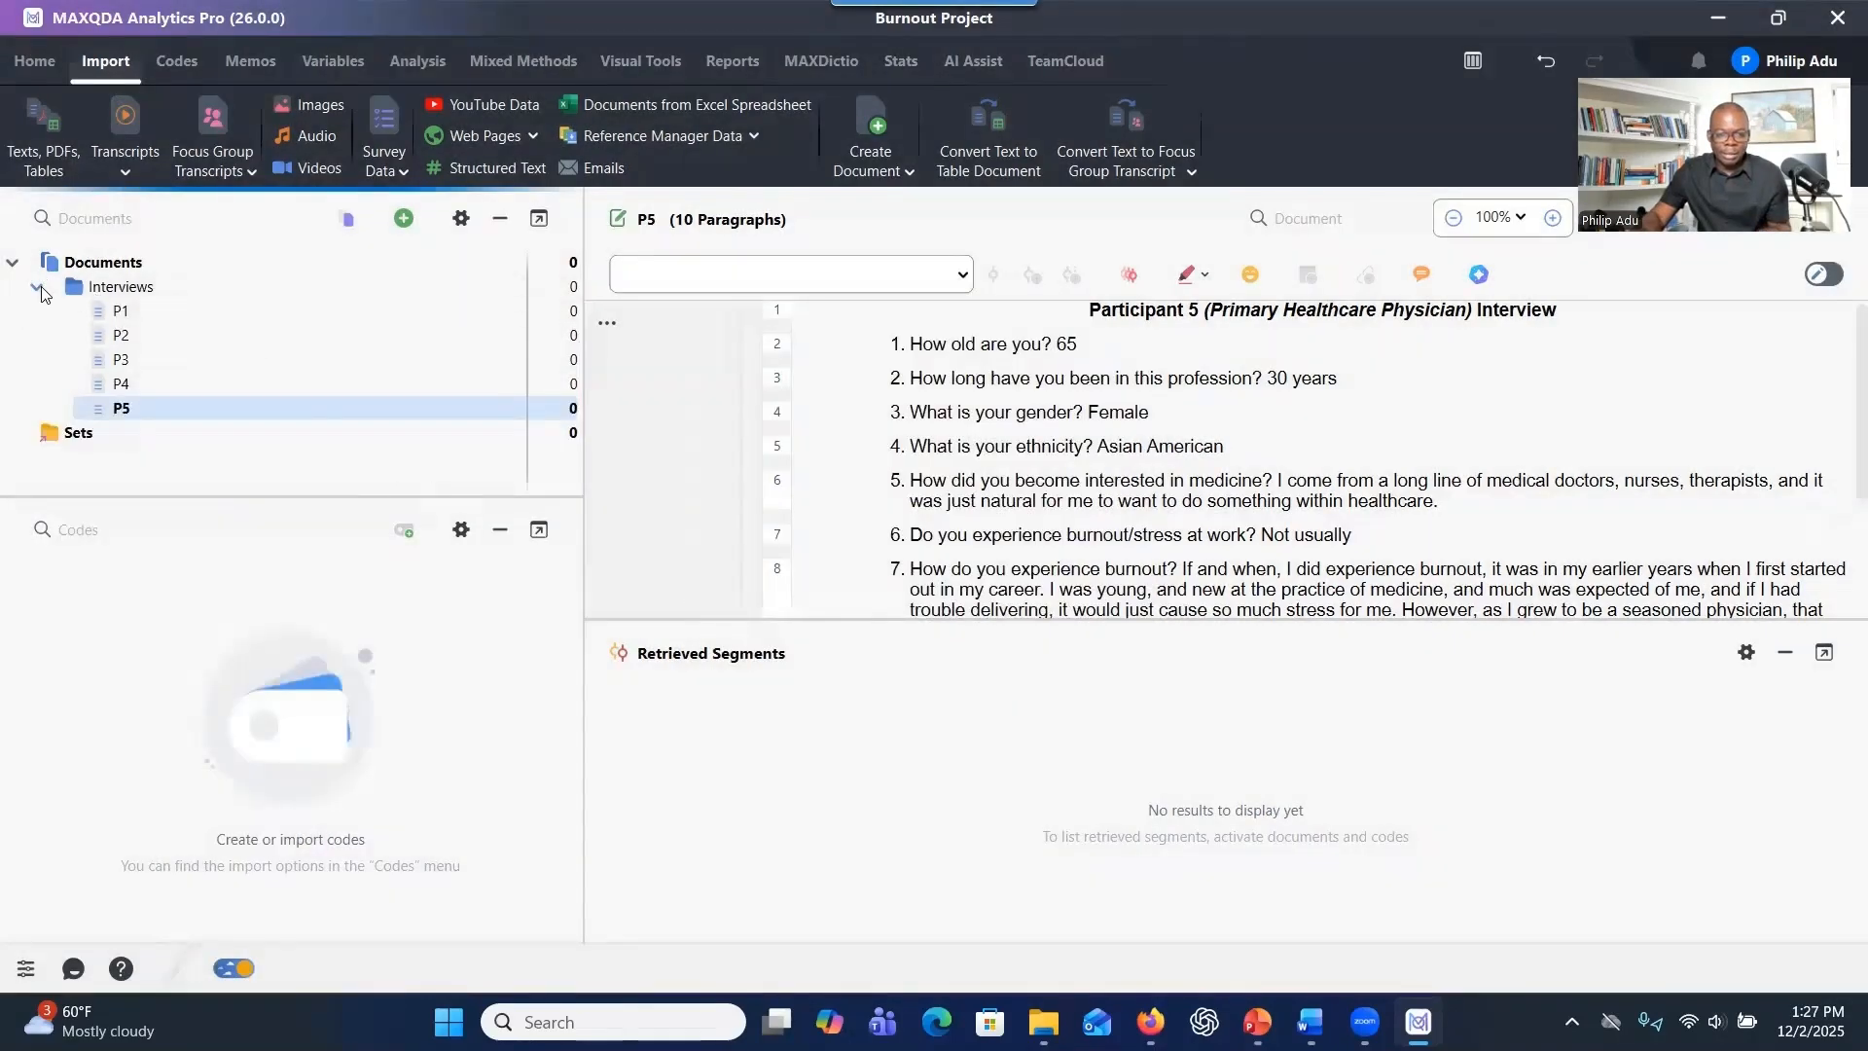
Move transcripts P1 to P5 out of the Interviews group to the Documents level and delete the Interviews group.
{"action": "left_click", "coordinate": [133, 312]}
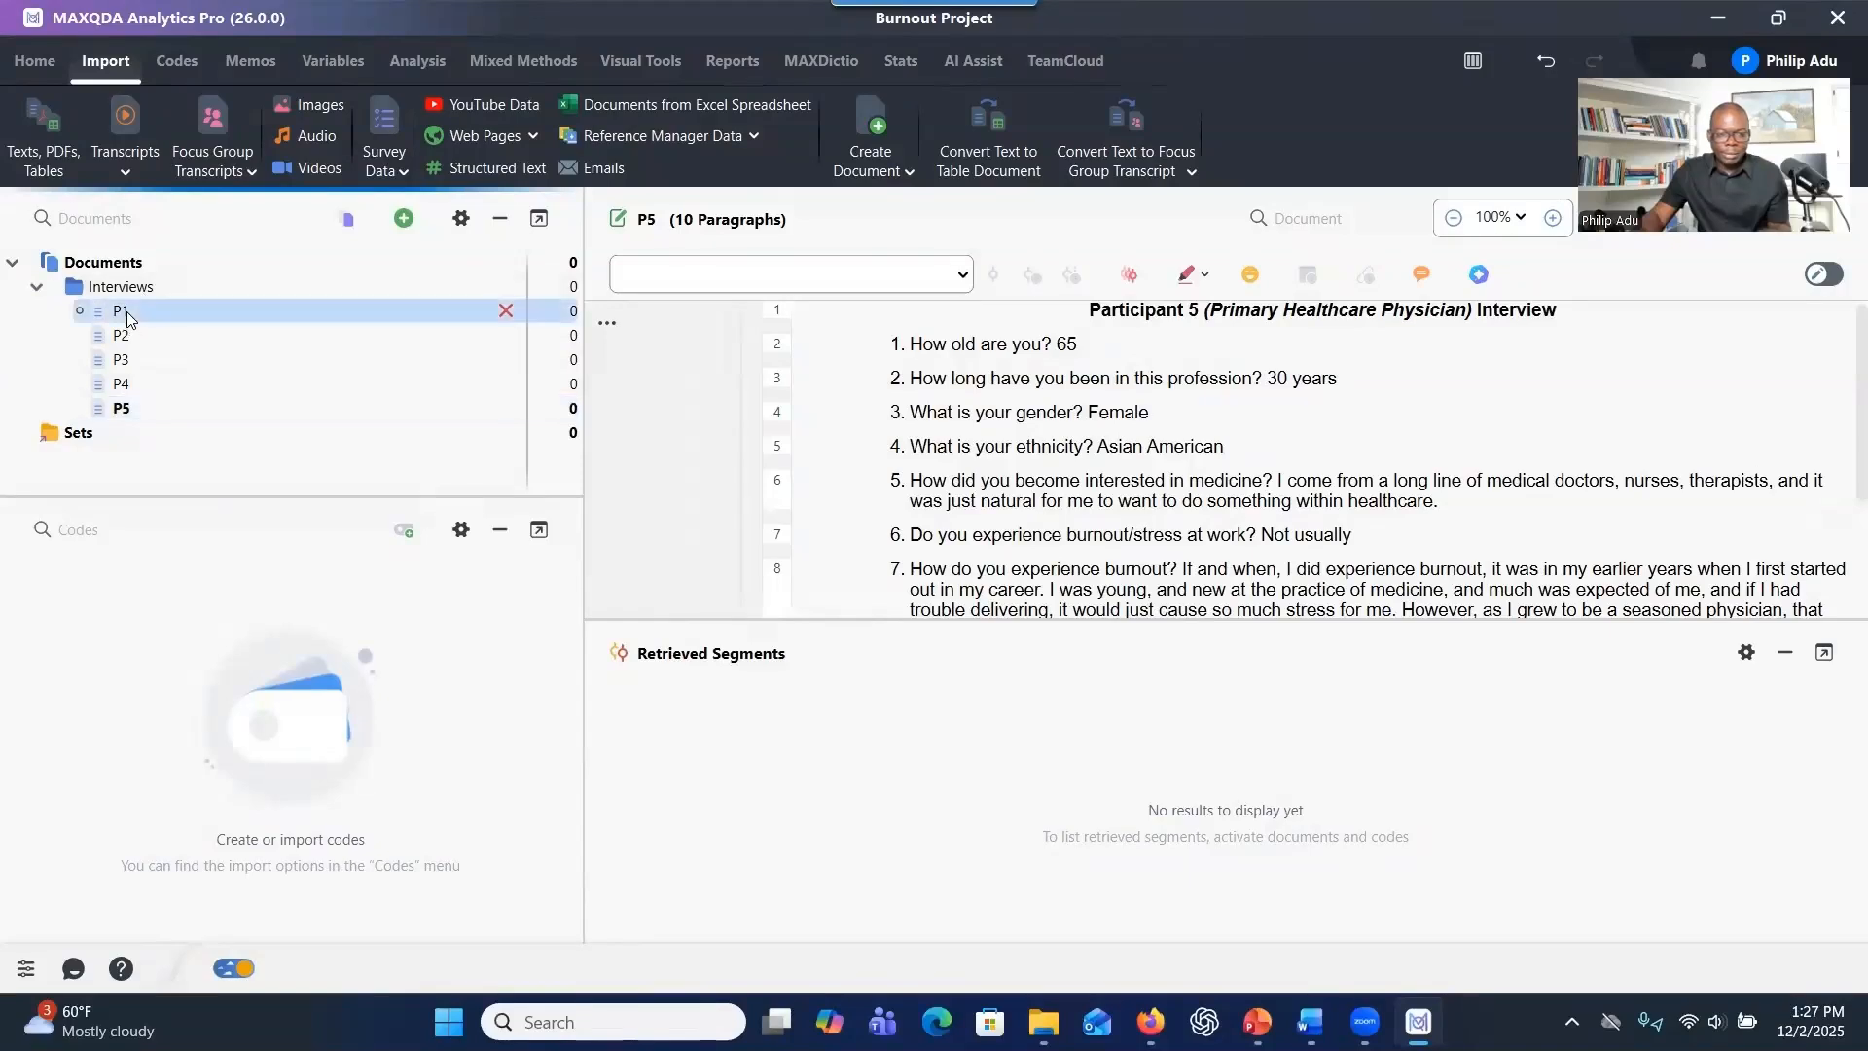
{"action": "left_click", "coordinate": [117, 409], "text": "shift"}
{"action": "left_click_drag", "start_coordinate": [117, 408], "coordinate": [138, 268]}
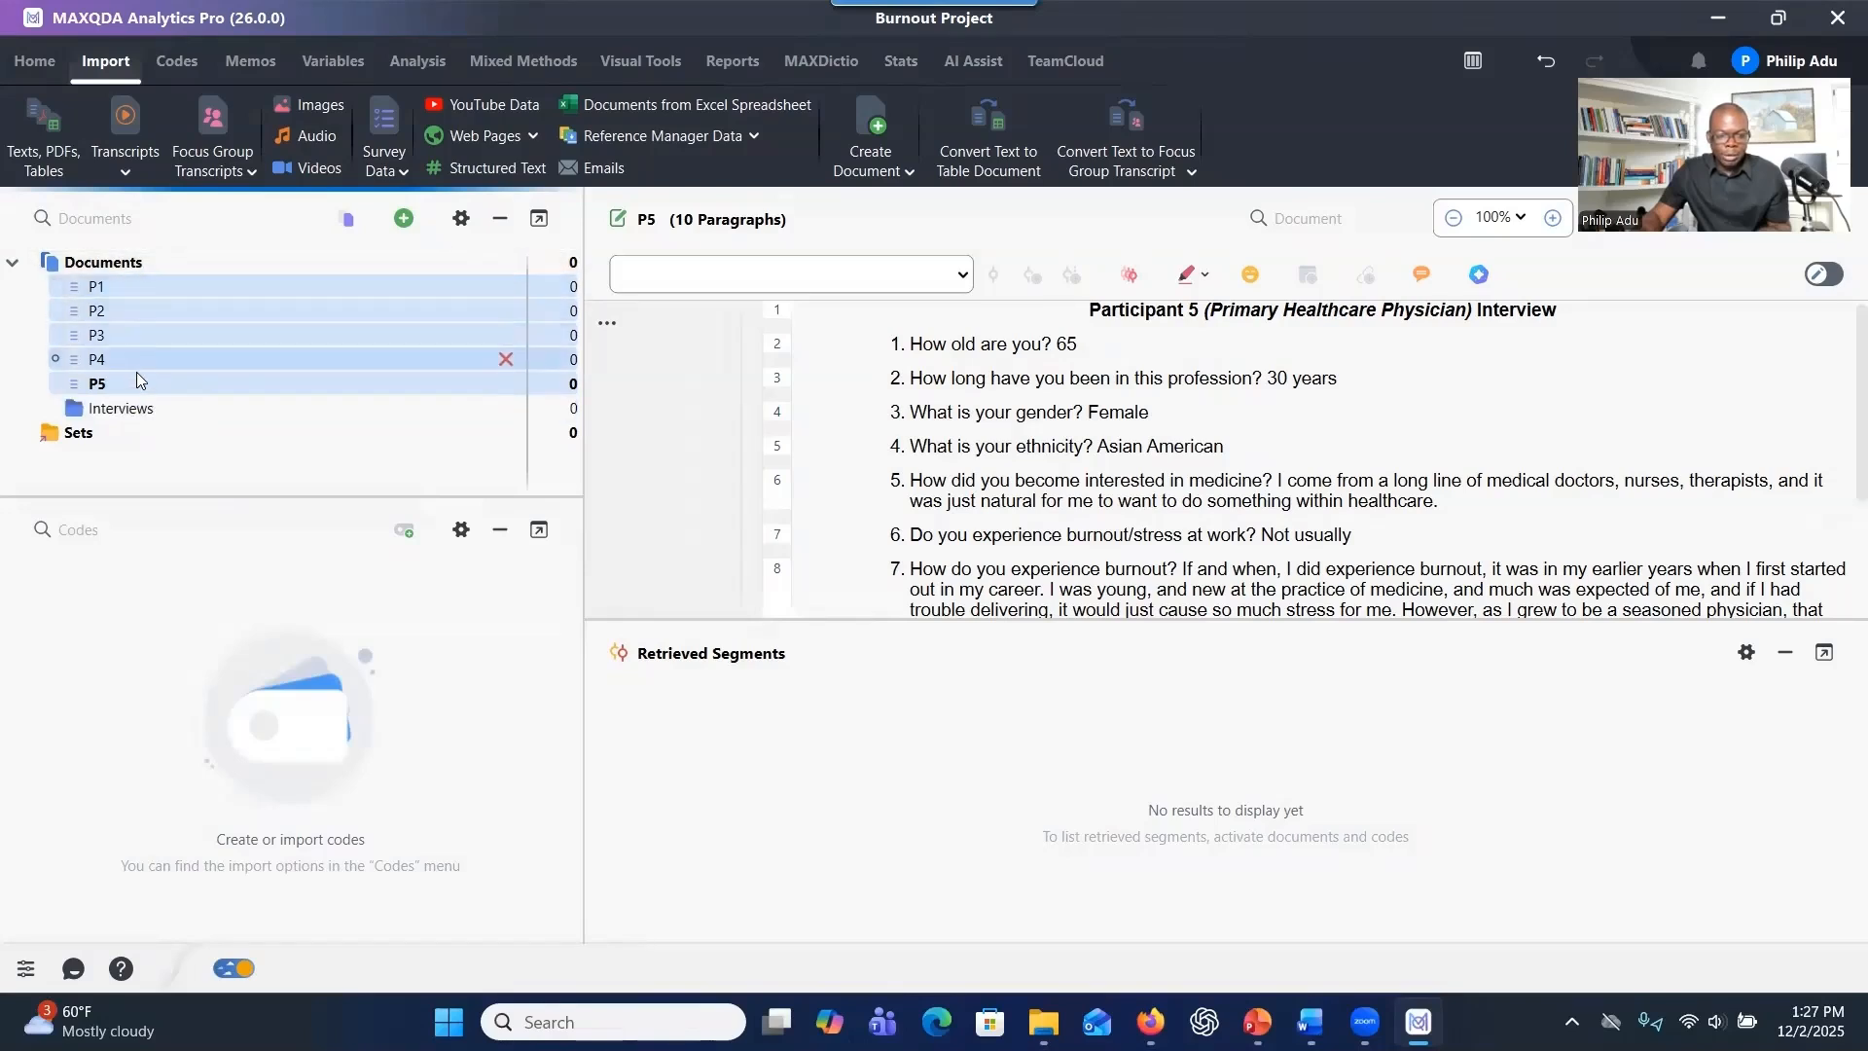
{"action": "left_click", "coordinate": [273, 407]}
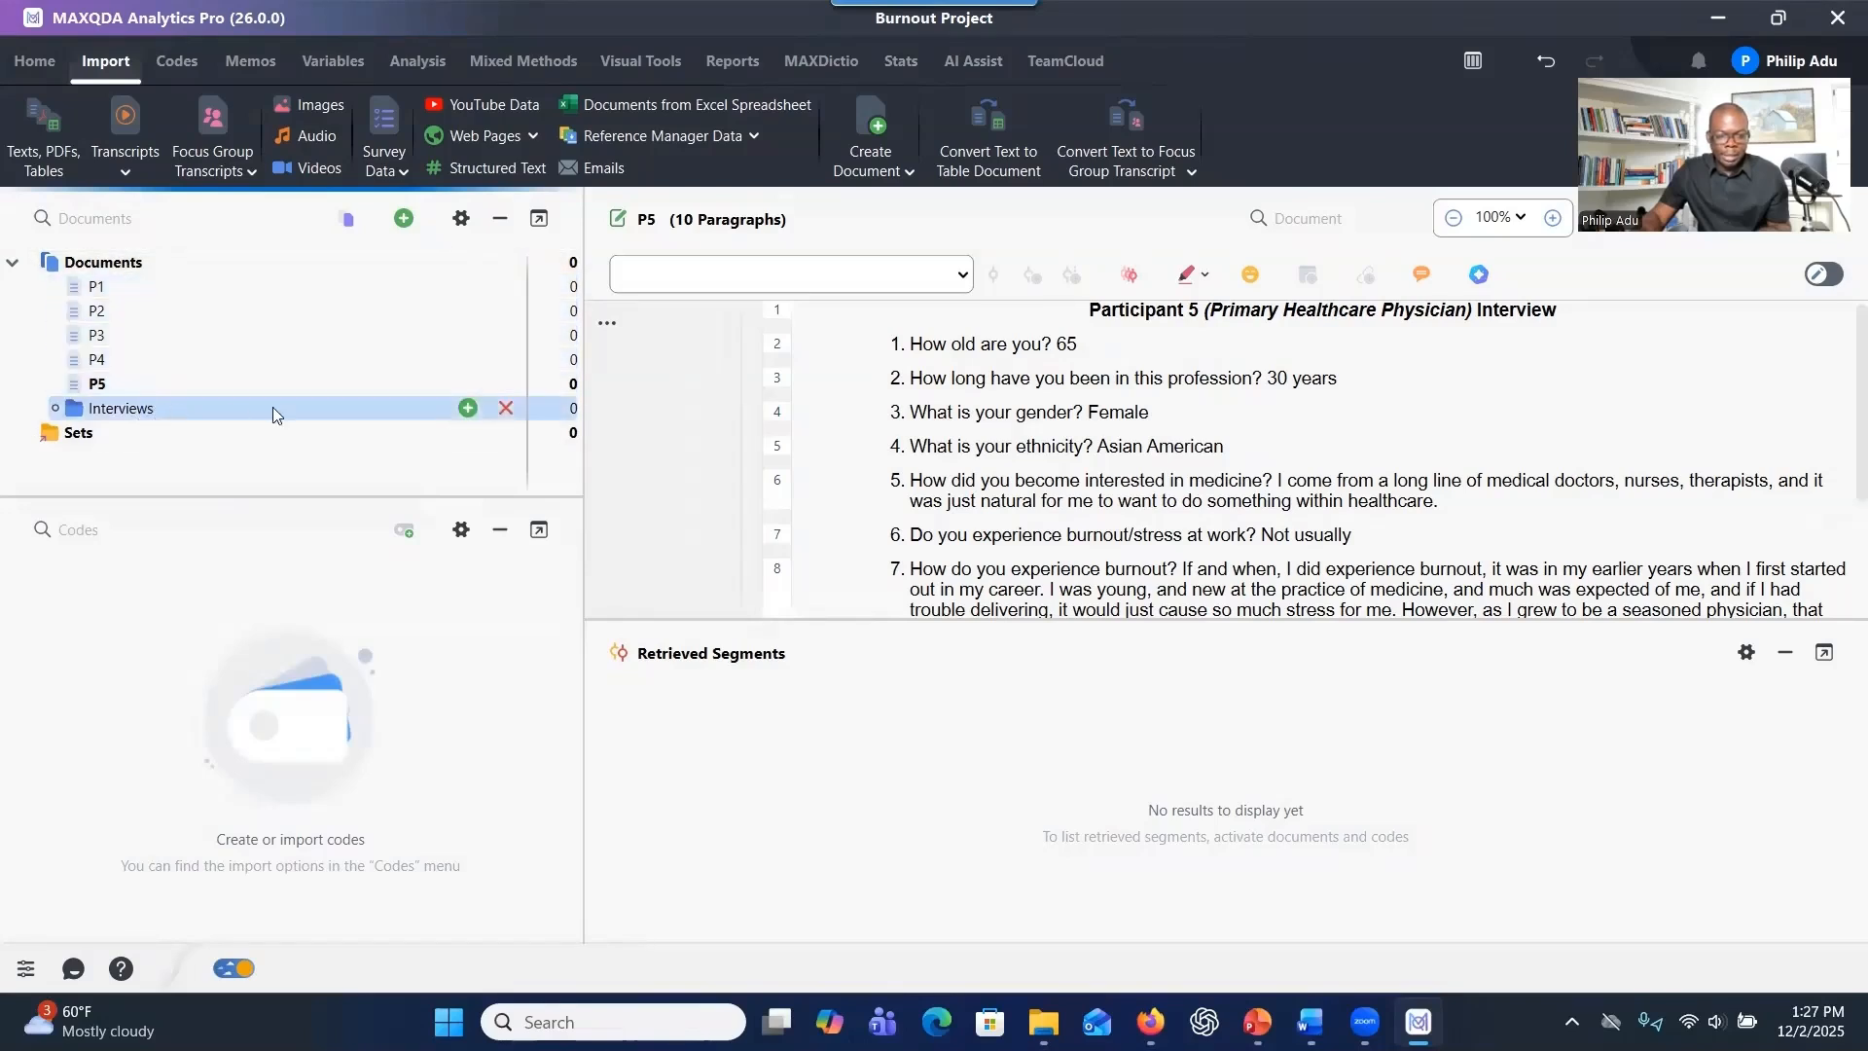
{"action": "left_click", "coordinate": [506, 408]}
{"action": "left_click", "coordinate": [823, 659]}
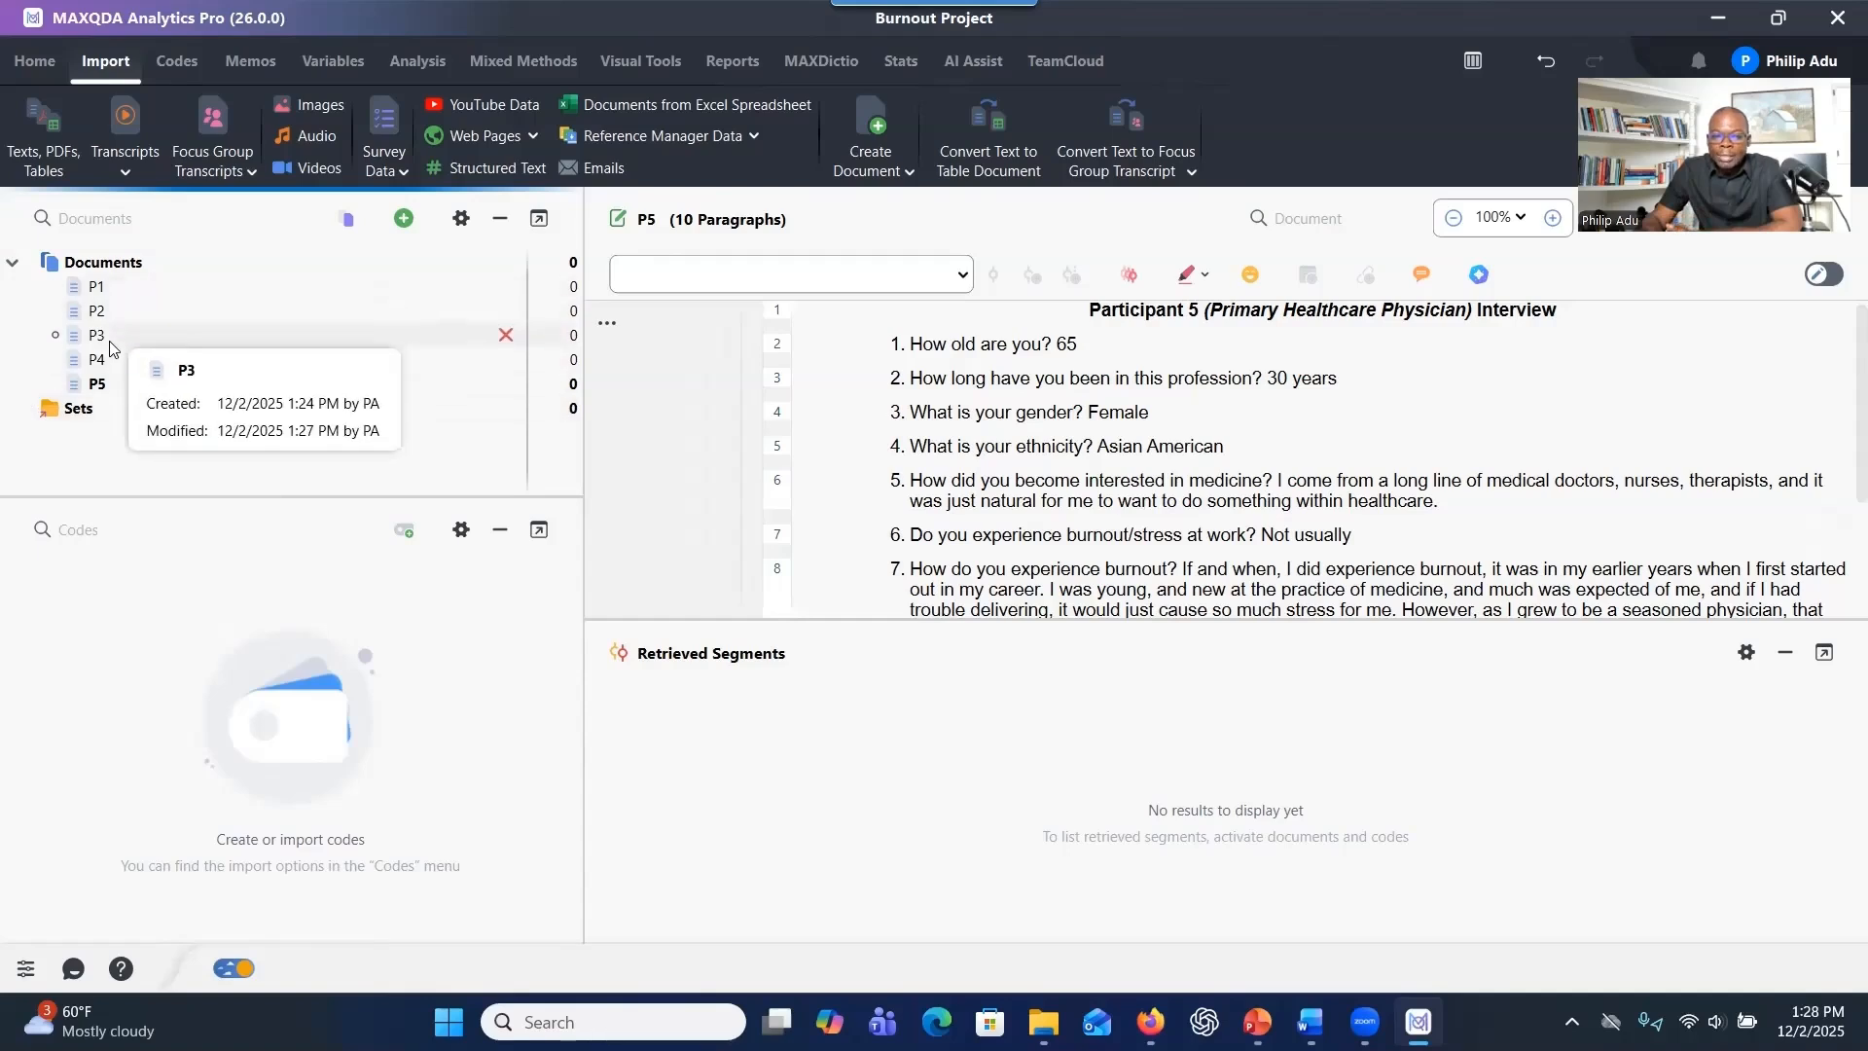
Create a new document set under Sets and name it Young Physicians.
{"action": "left_click", "coordinate": [115, 409]}
{"action": "right_click", "coordinate": [115, 417]}
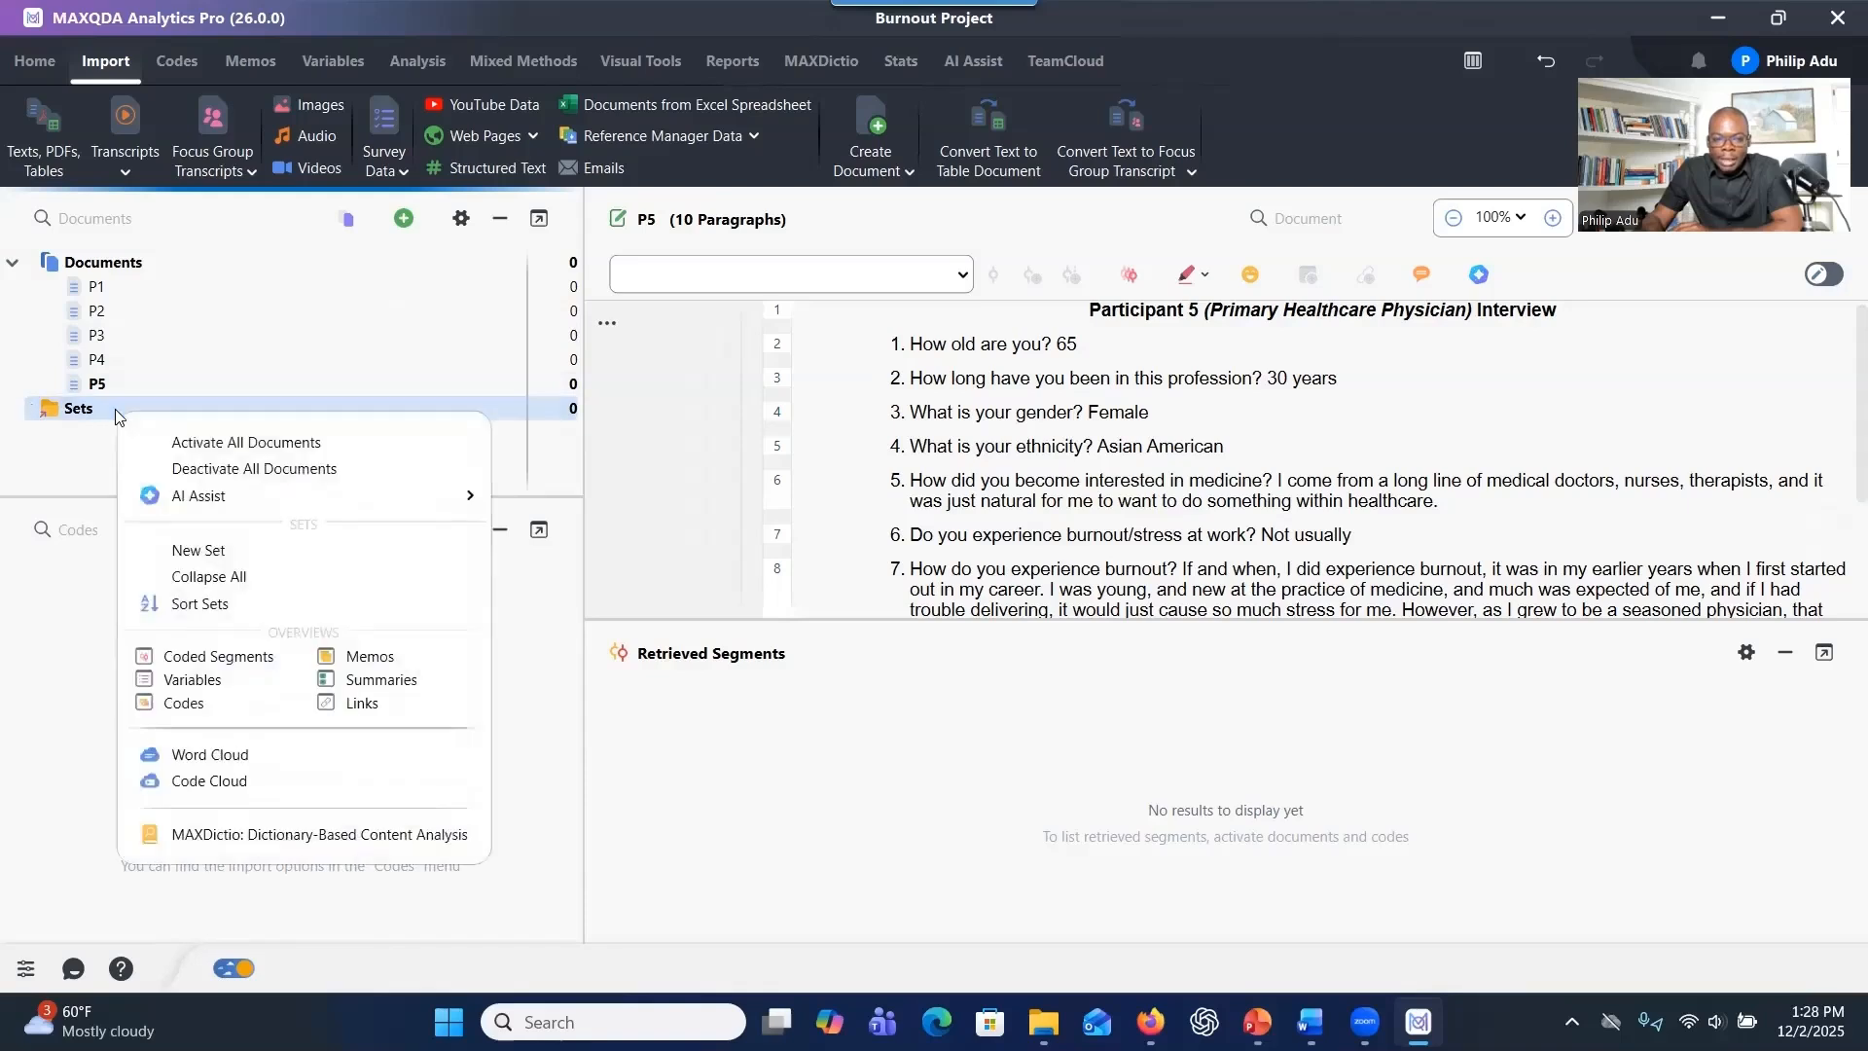
{"action": "left_click", "coordinate": [188, 550]}
{"action": "left_click", "coordinate": [183, 442]}
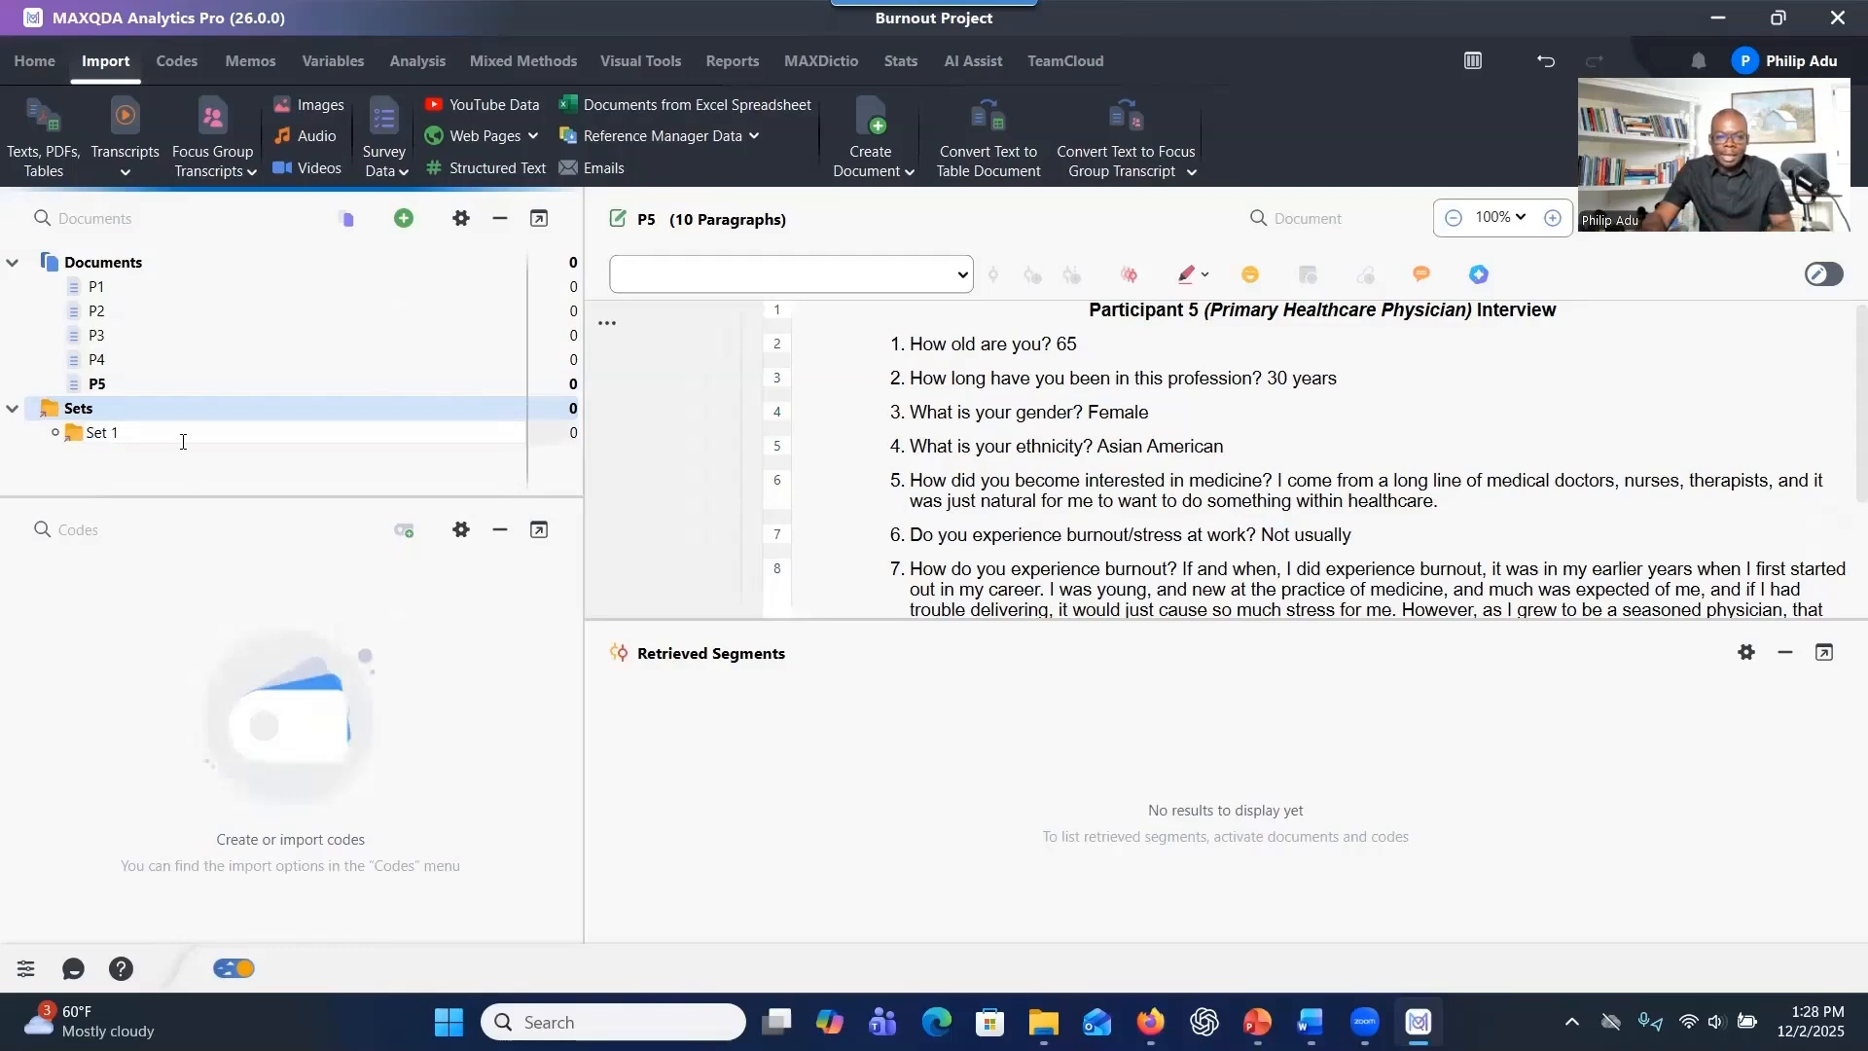
{"action": "key", "text": "BackSpace"}
{"action": "key", "text": "BackSpace"}
{"action": "key", "text": "BackSpace"}
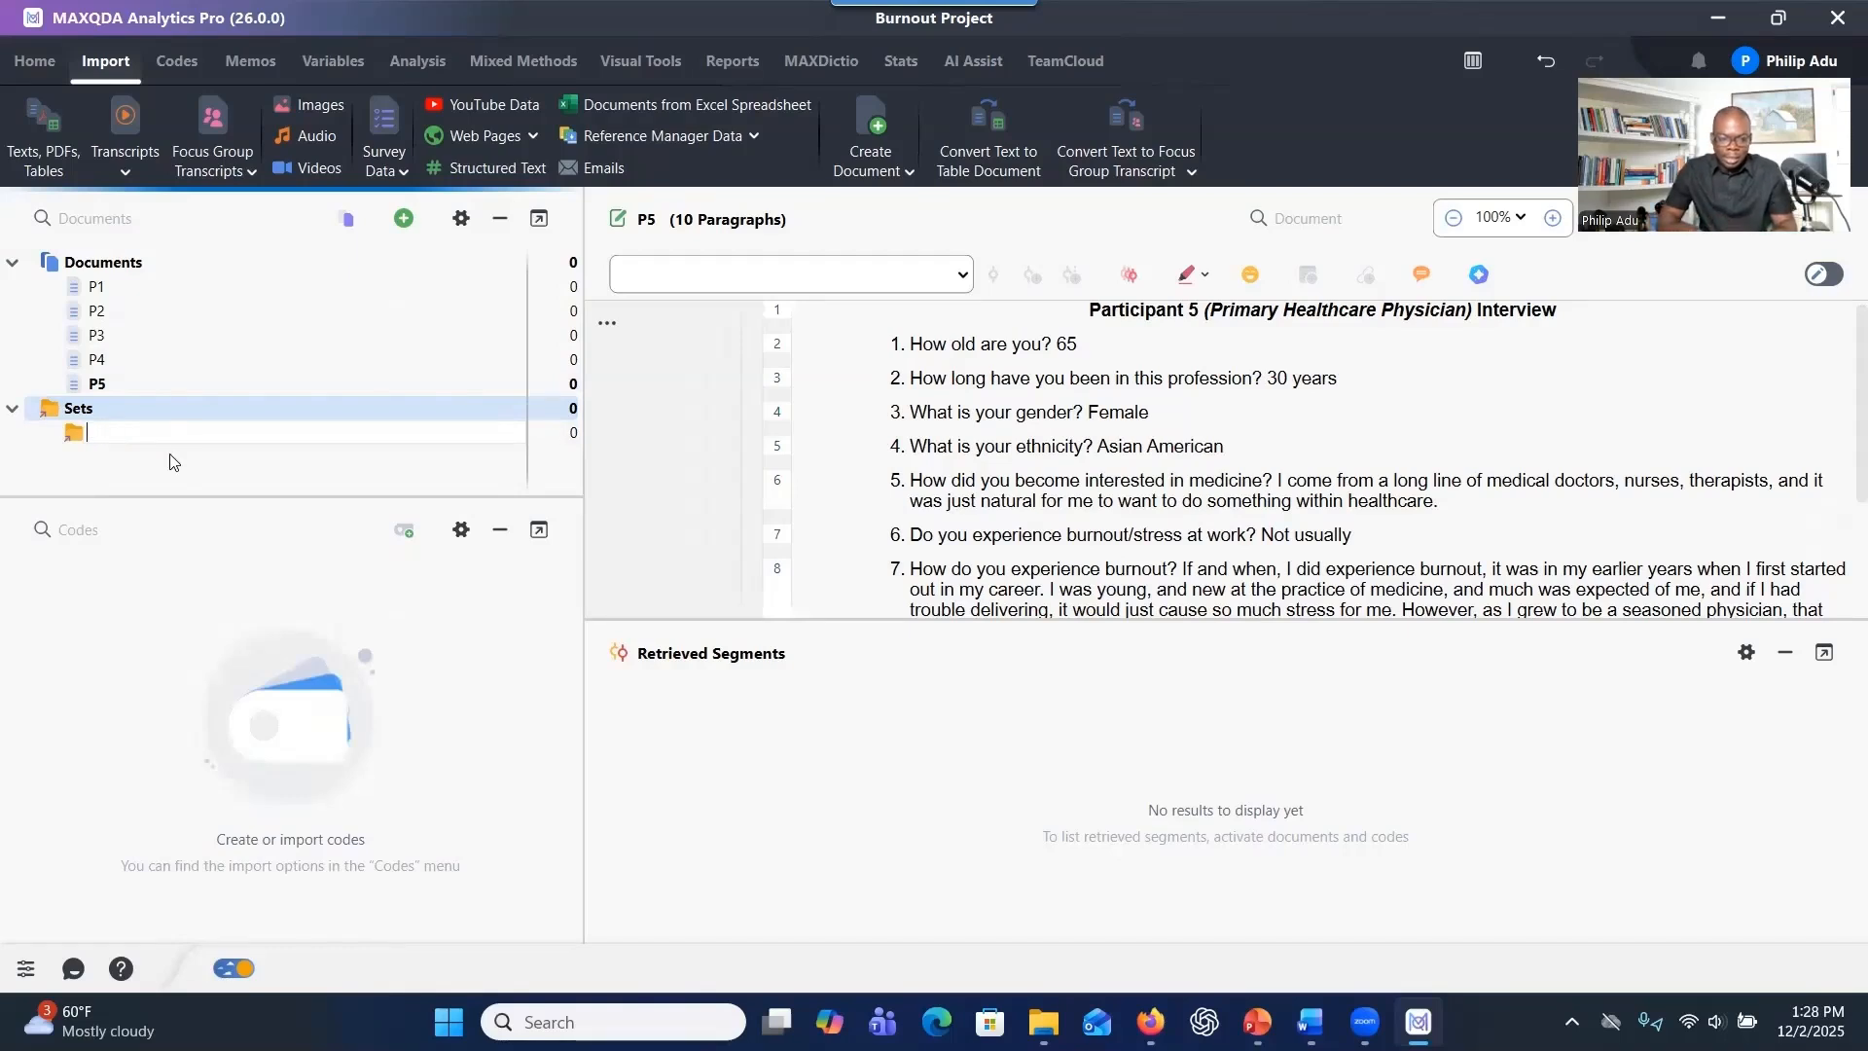
{"action": "type", "text": "Young Ph"}
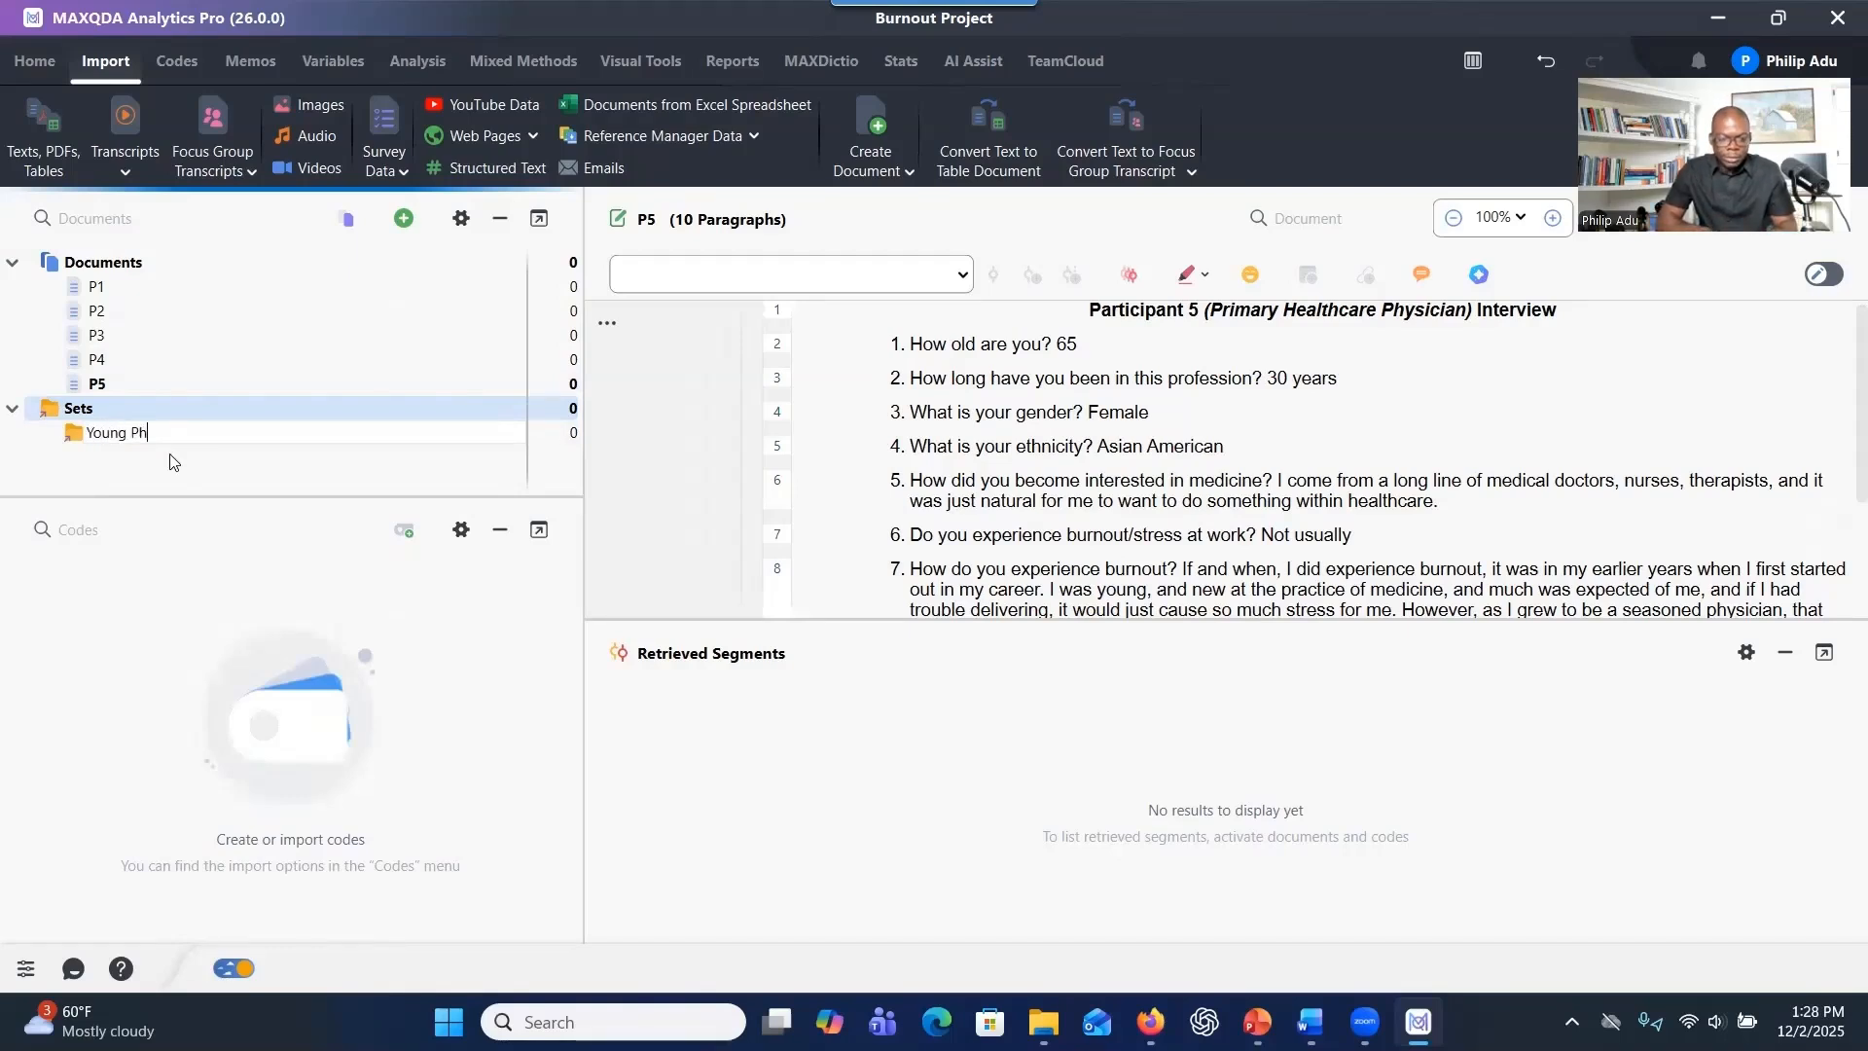
{"action": "type", "text": "ysicians"}
{"action": "key", "text": "Return"}
Add transcripts P1 and P3 to the Young Physicians set.
{"action": "left_click_drag", "start_coordinate": [88, 286], "coordinate": [107, 433]}
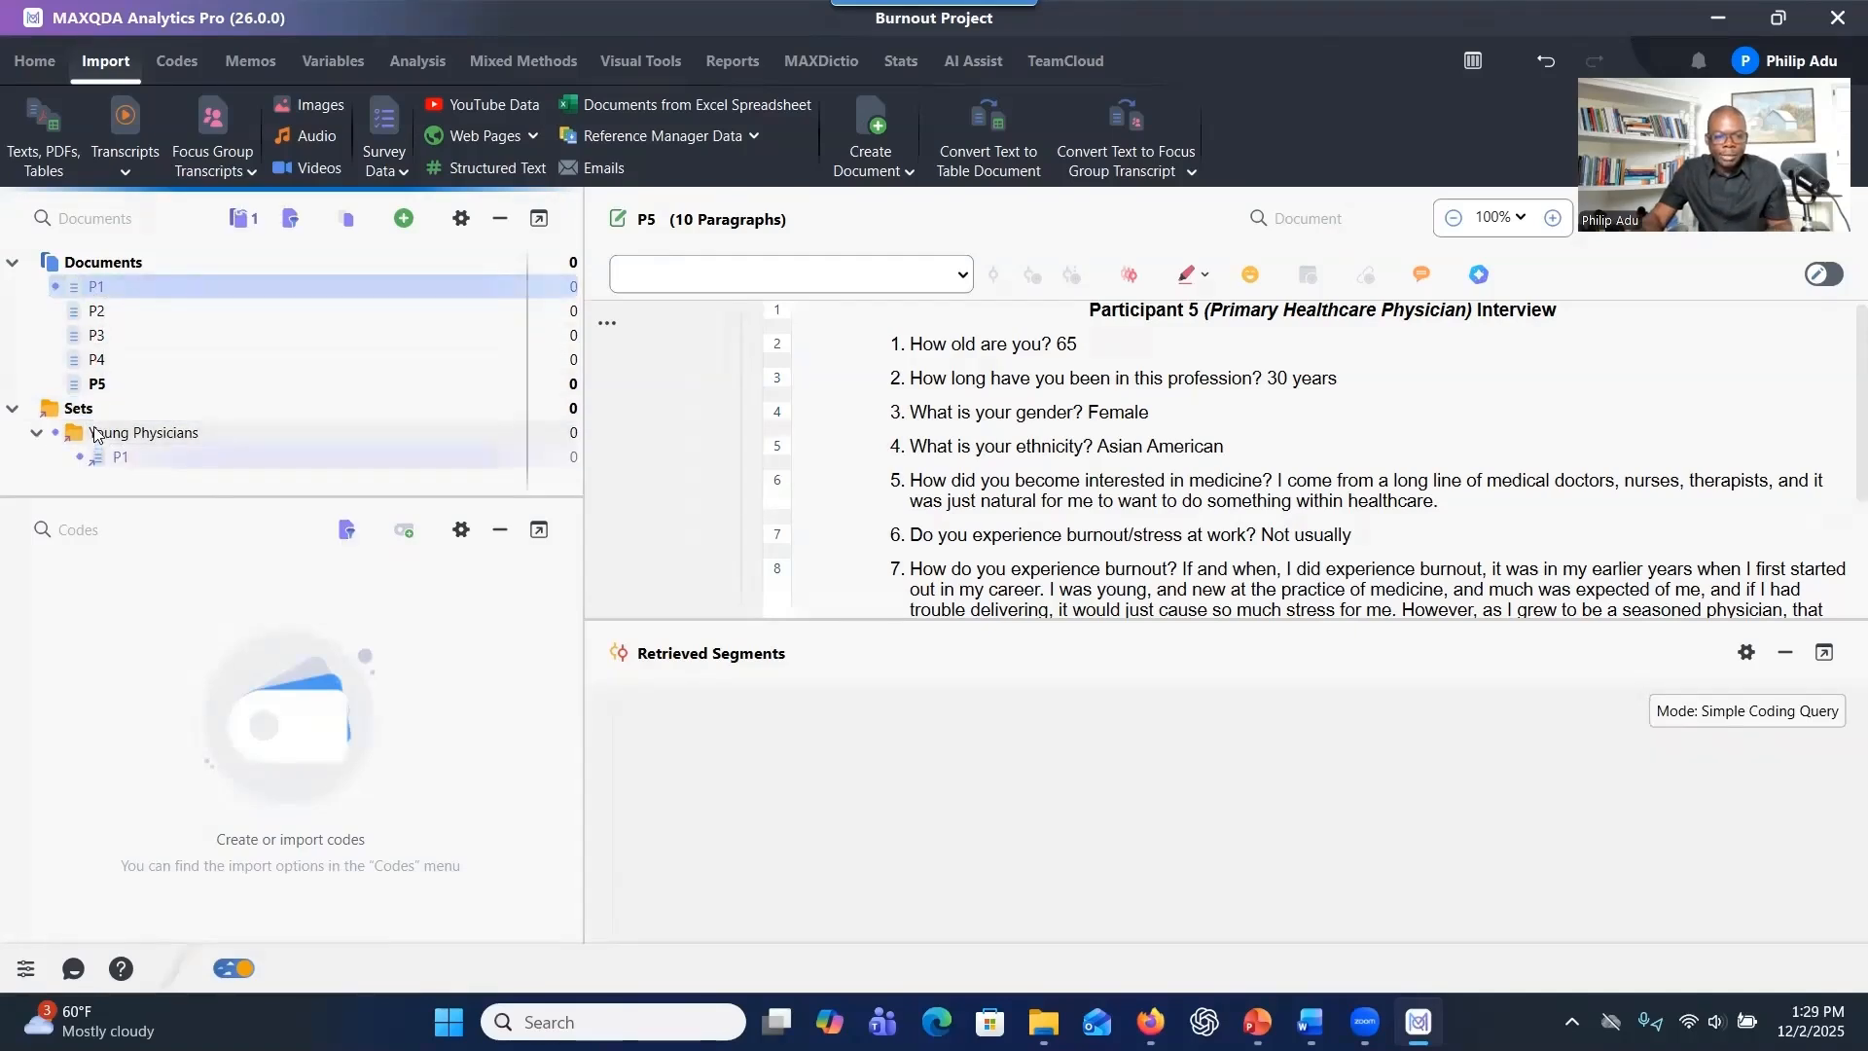
{"action": "left_click", "coordinate": [97, 336]}
{"action": "left_click_drag", "start_coordinate": [98, 336], "coordinate": [109, 434]}
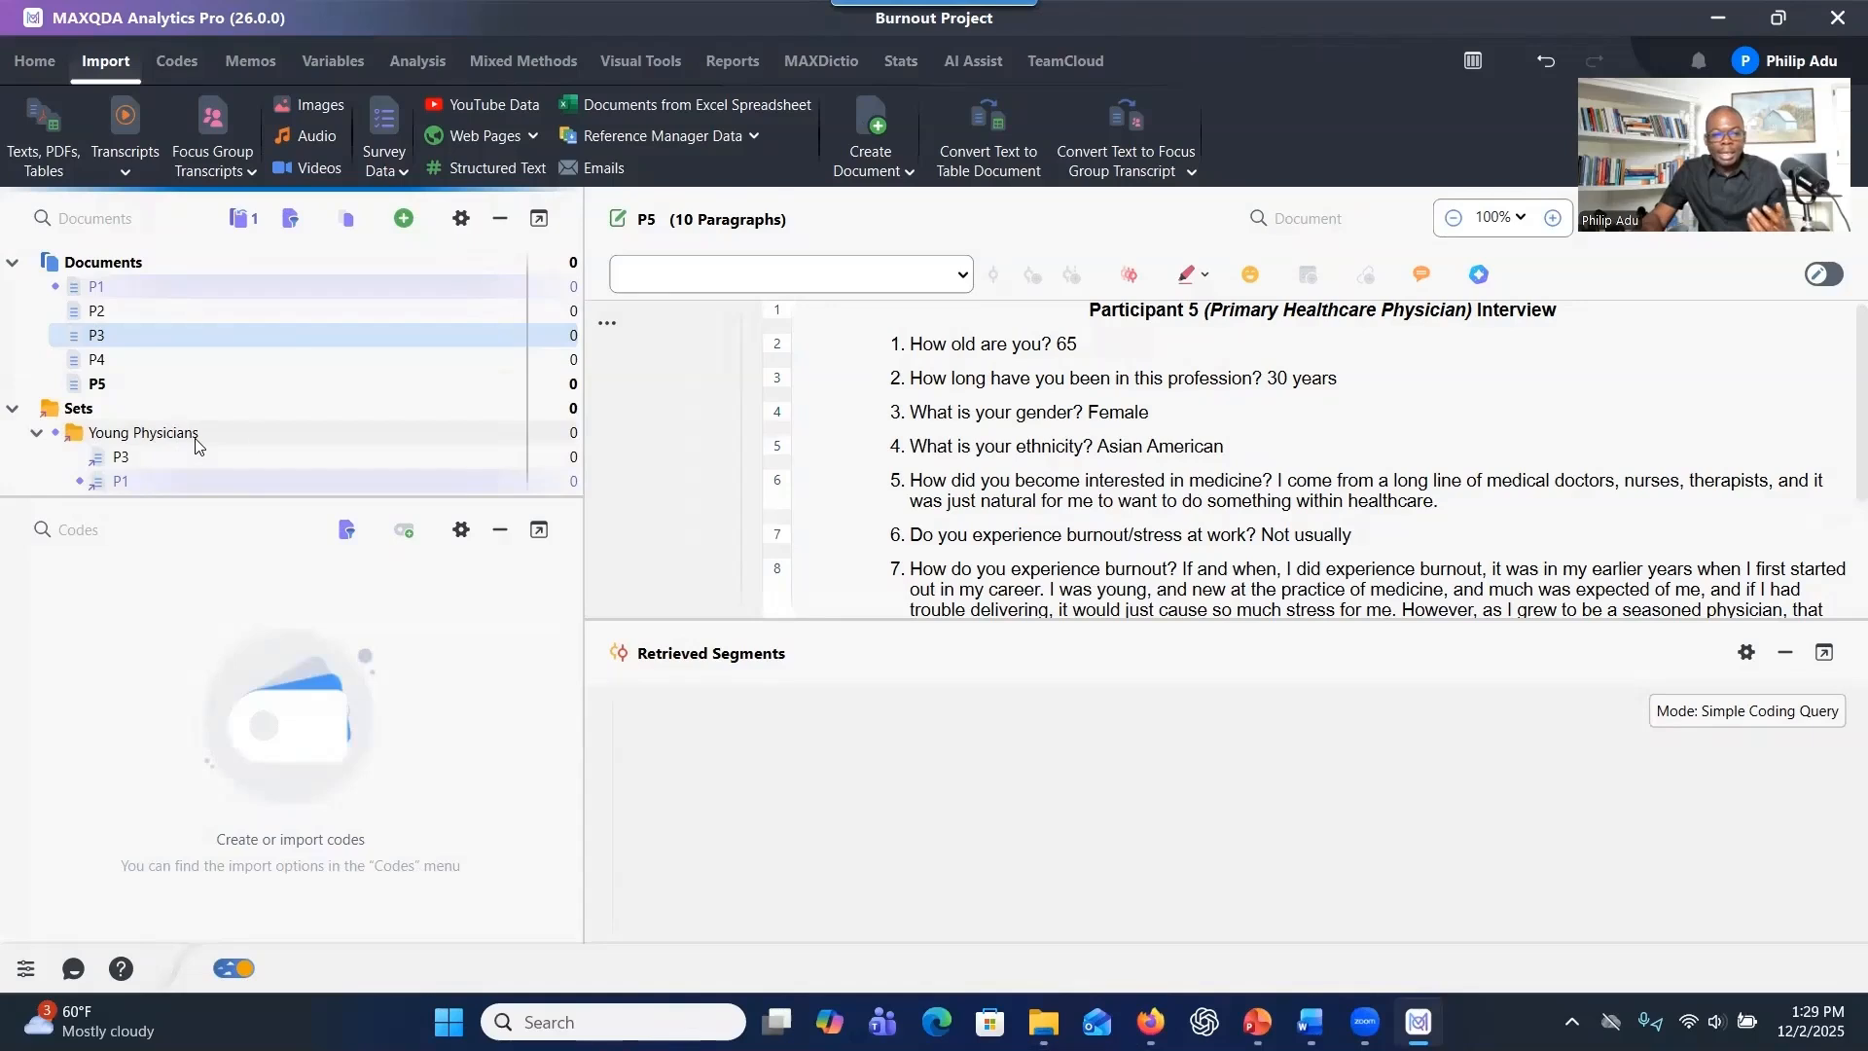
Remove the Young Physicians document set.
{"action": "right_click", "coordinate": [271, 436]}
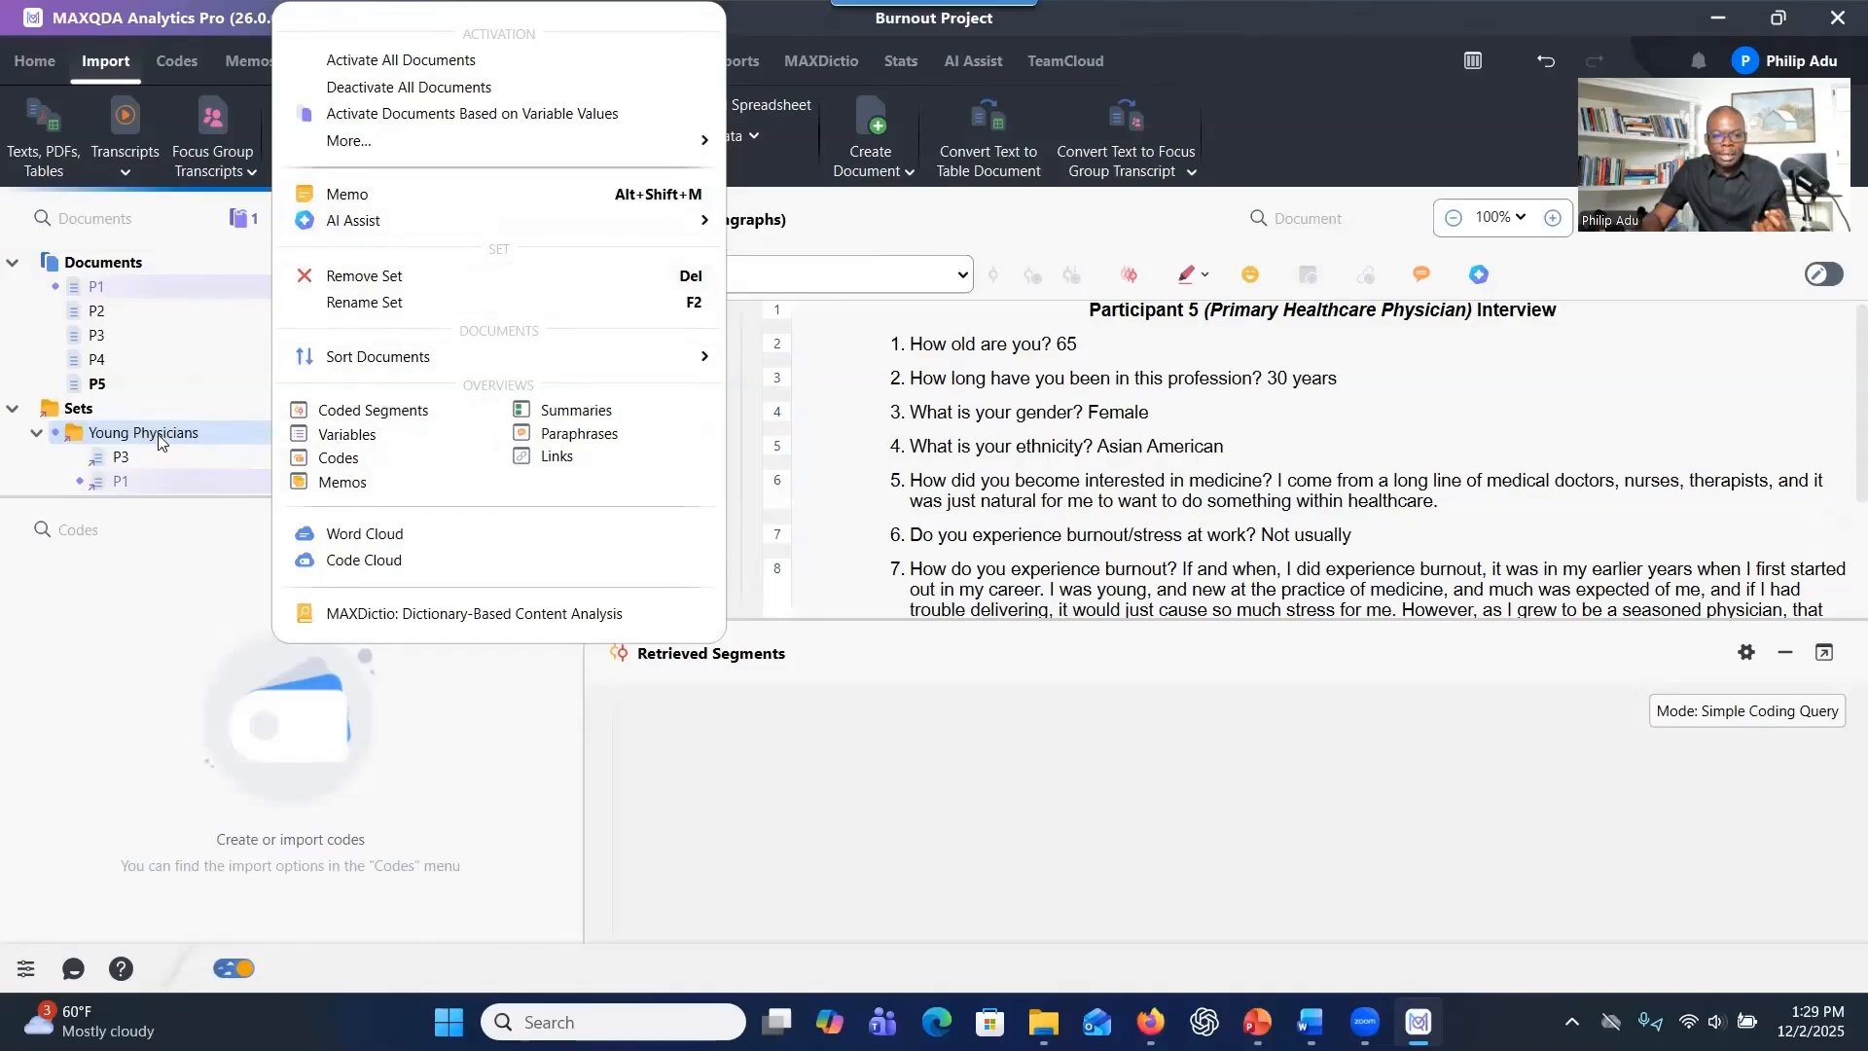
{"action": "left_click", "coordinate": [476, 278]}
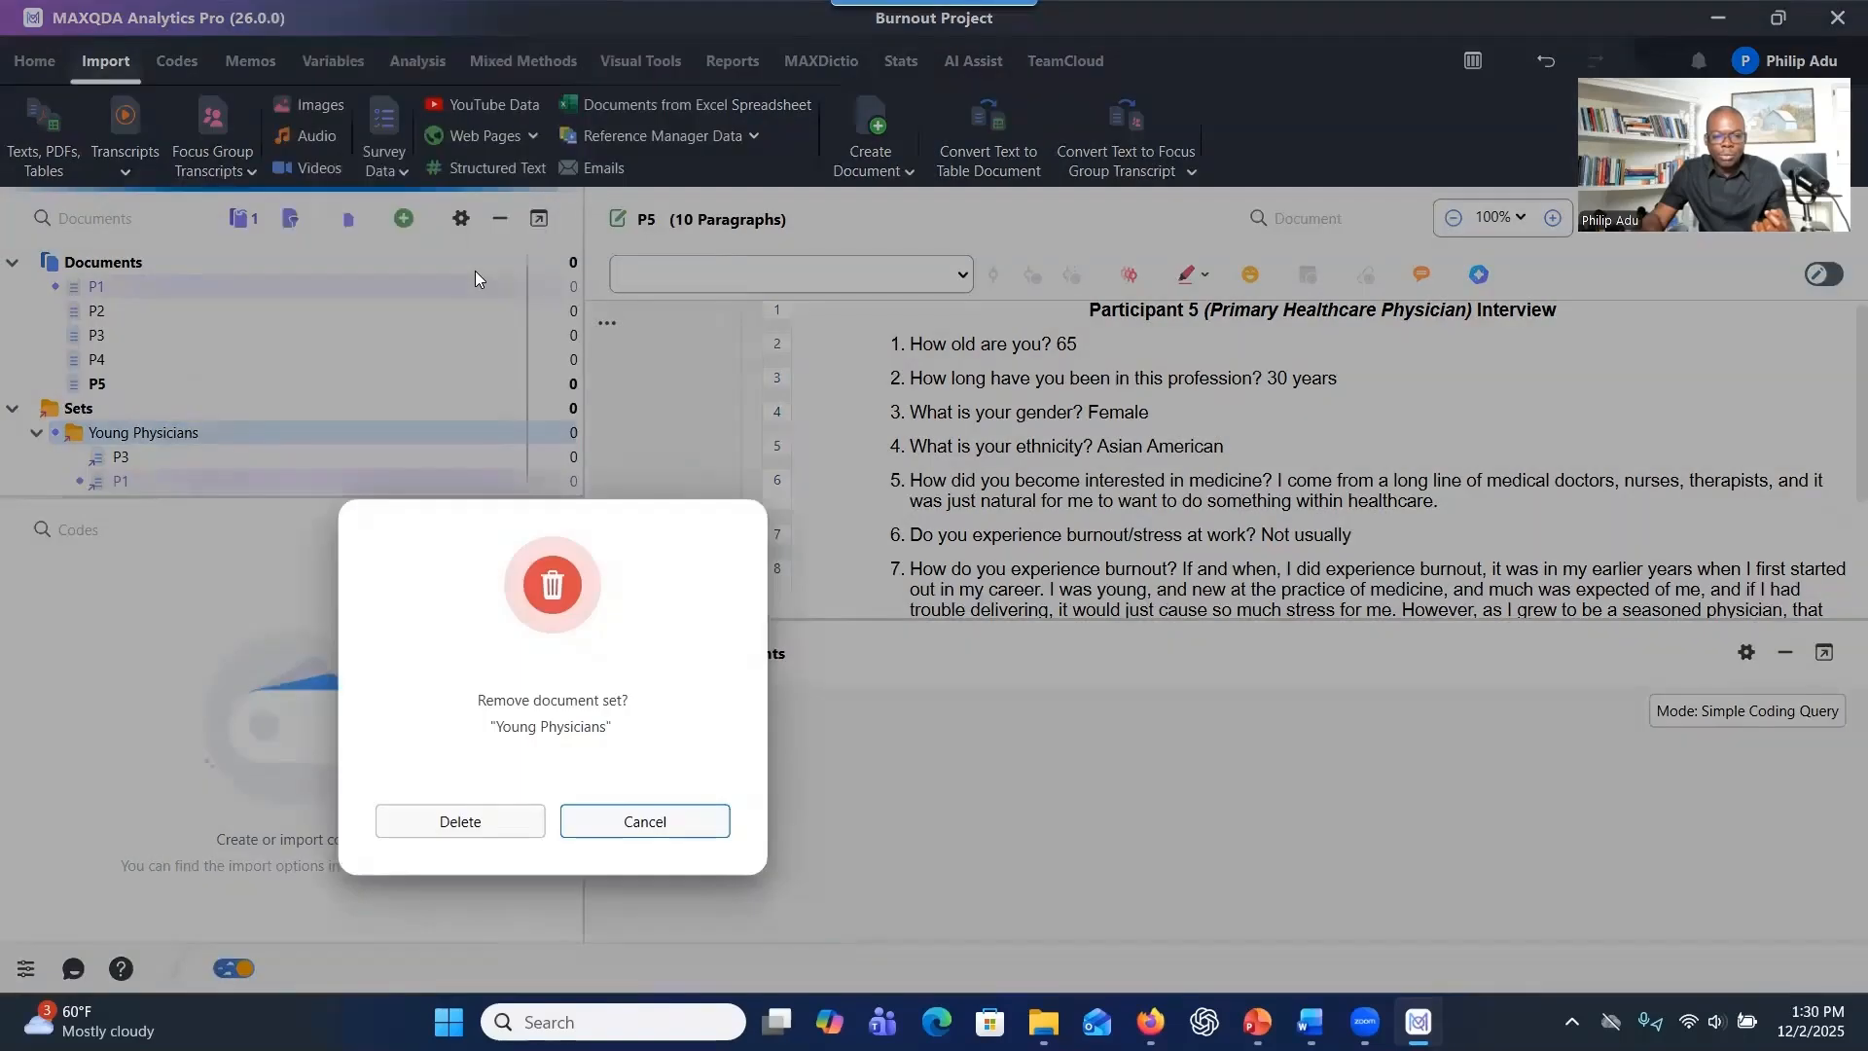
{"action": "left_click", "coordinate": [423, 819]}
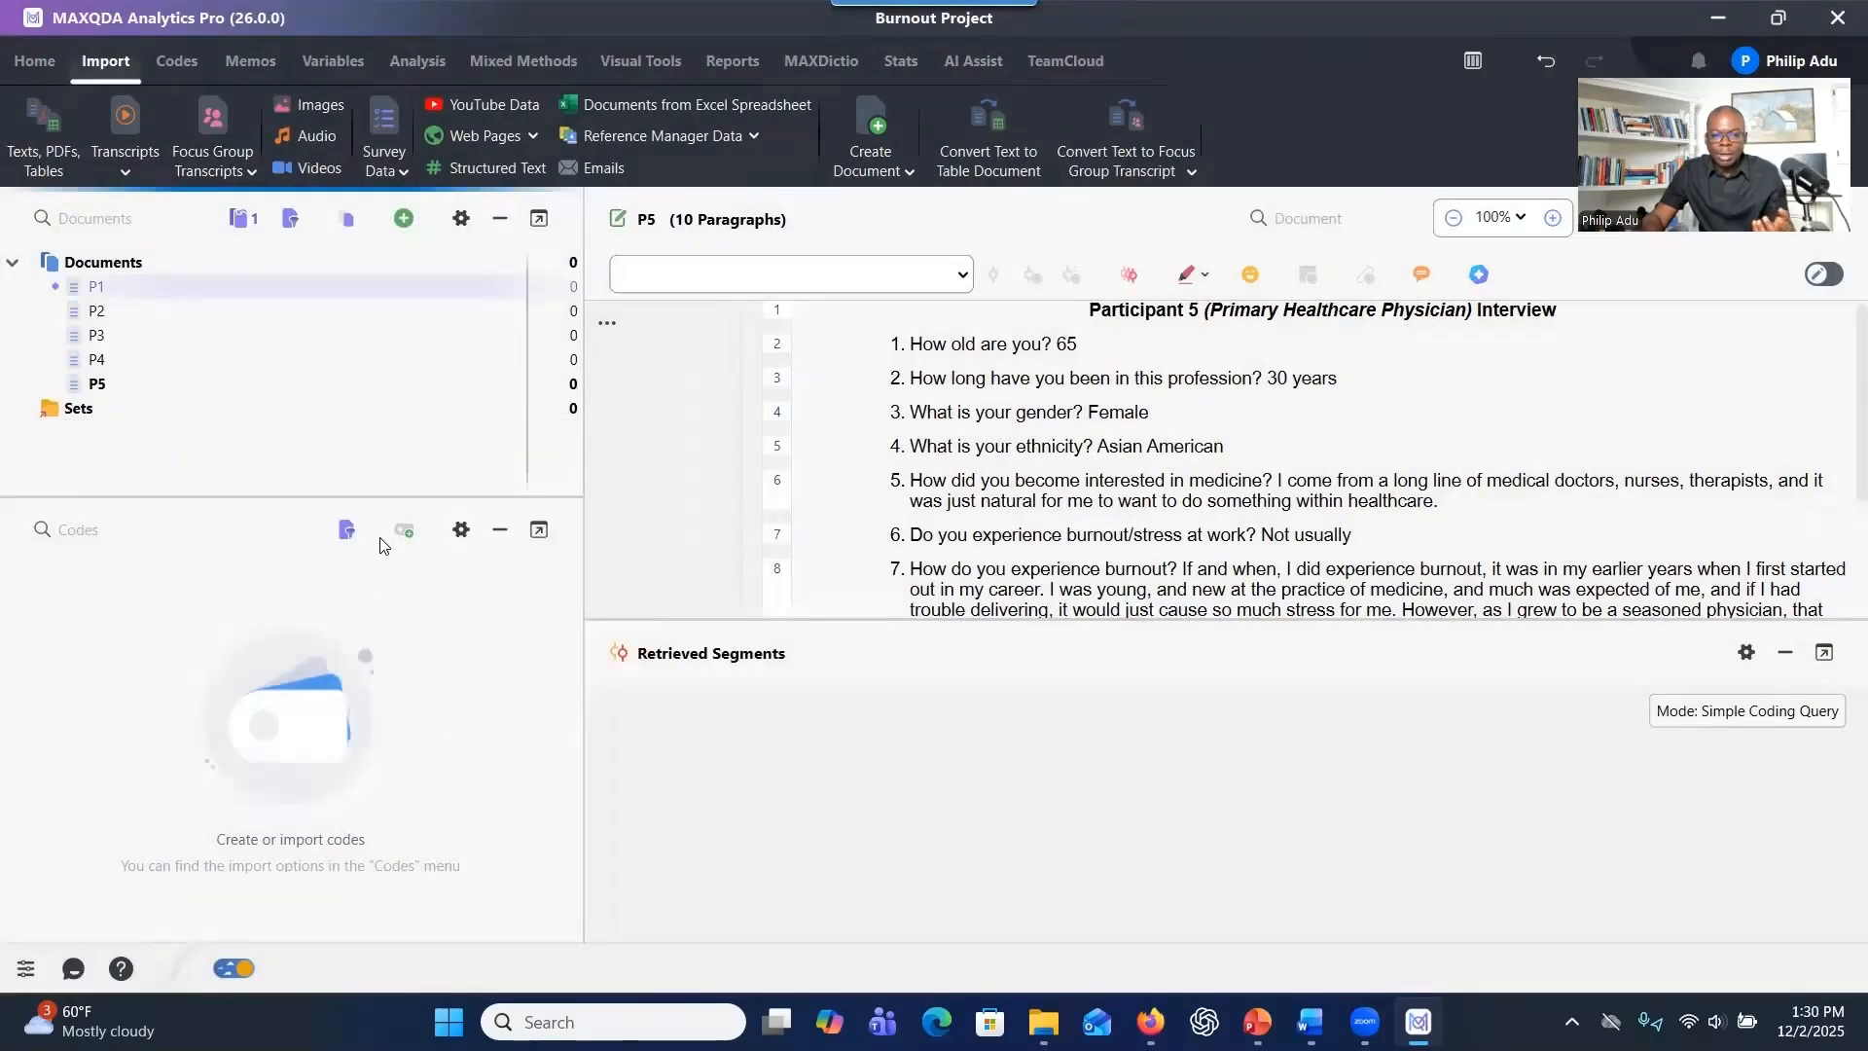
Switch to the Word document Research questions and demographics and examine the two research questions.
{"action": "mouse_move", "coordinate": [139, 314]}
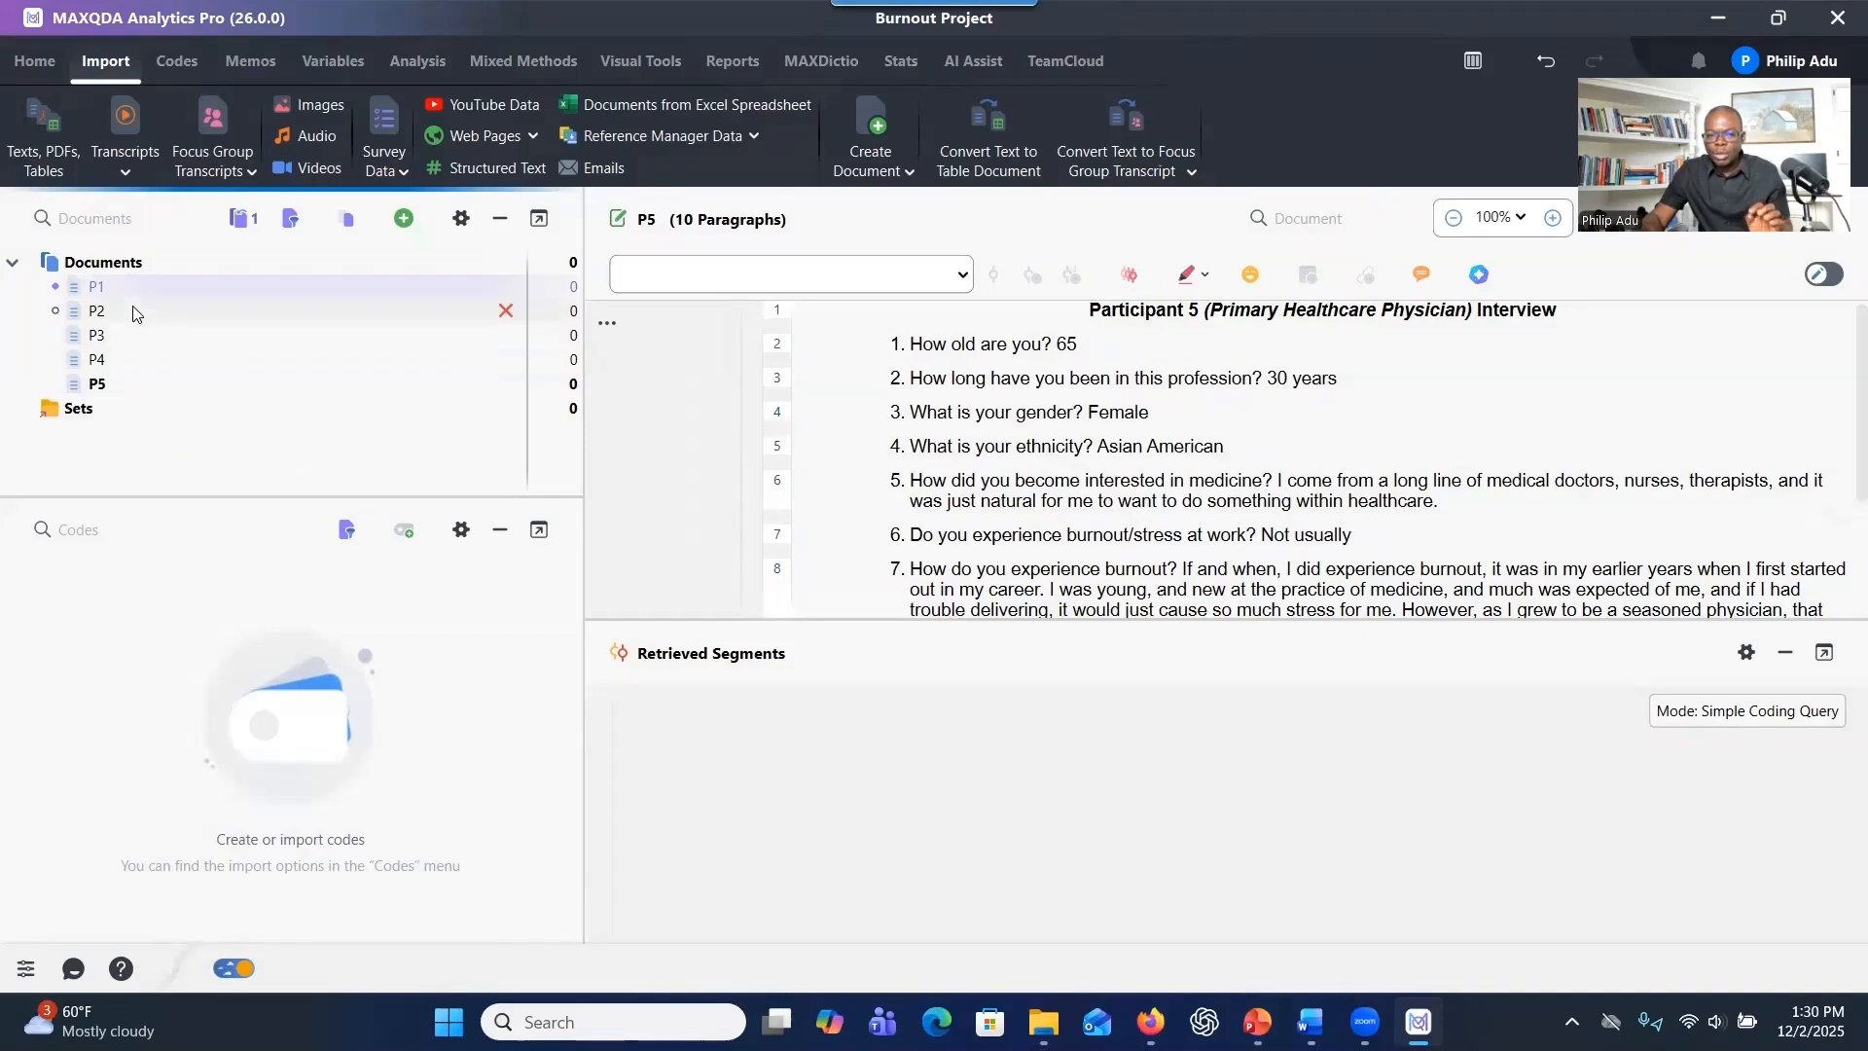
{"action": "mouse_move", "coordinate": [134, 311]}
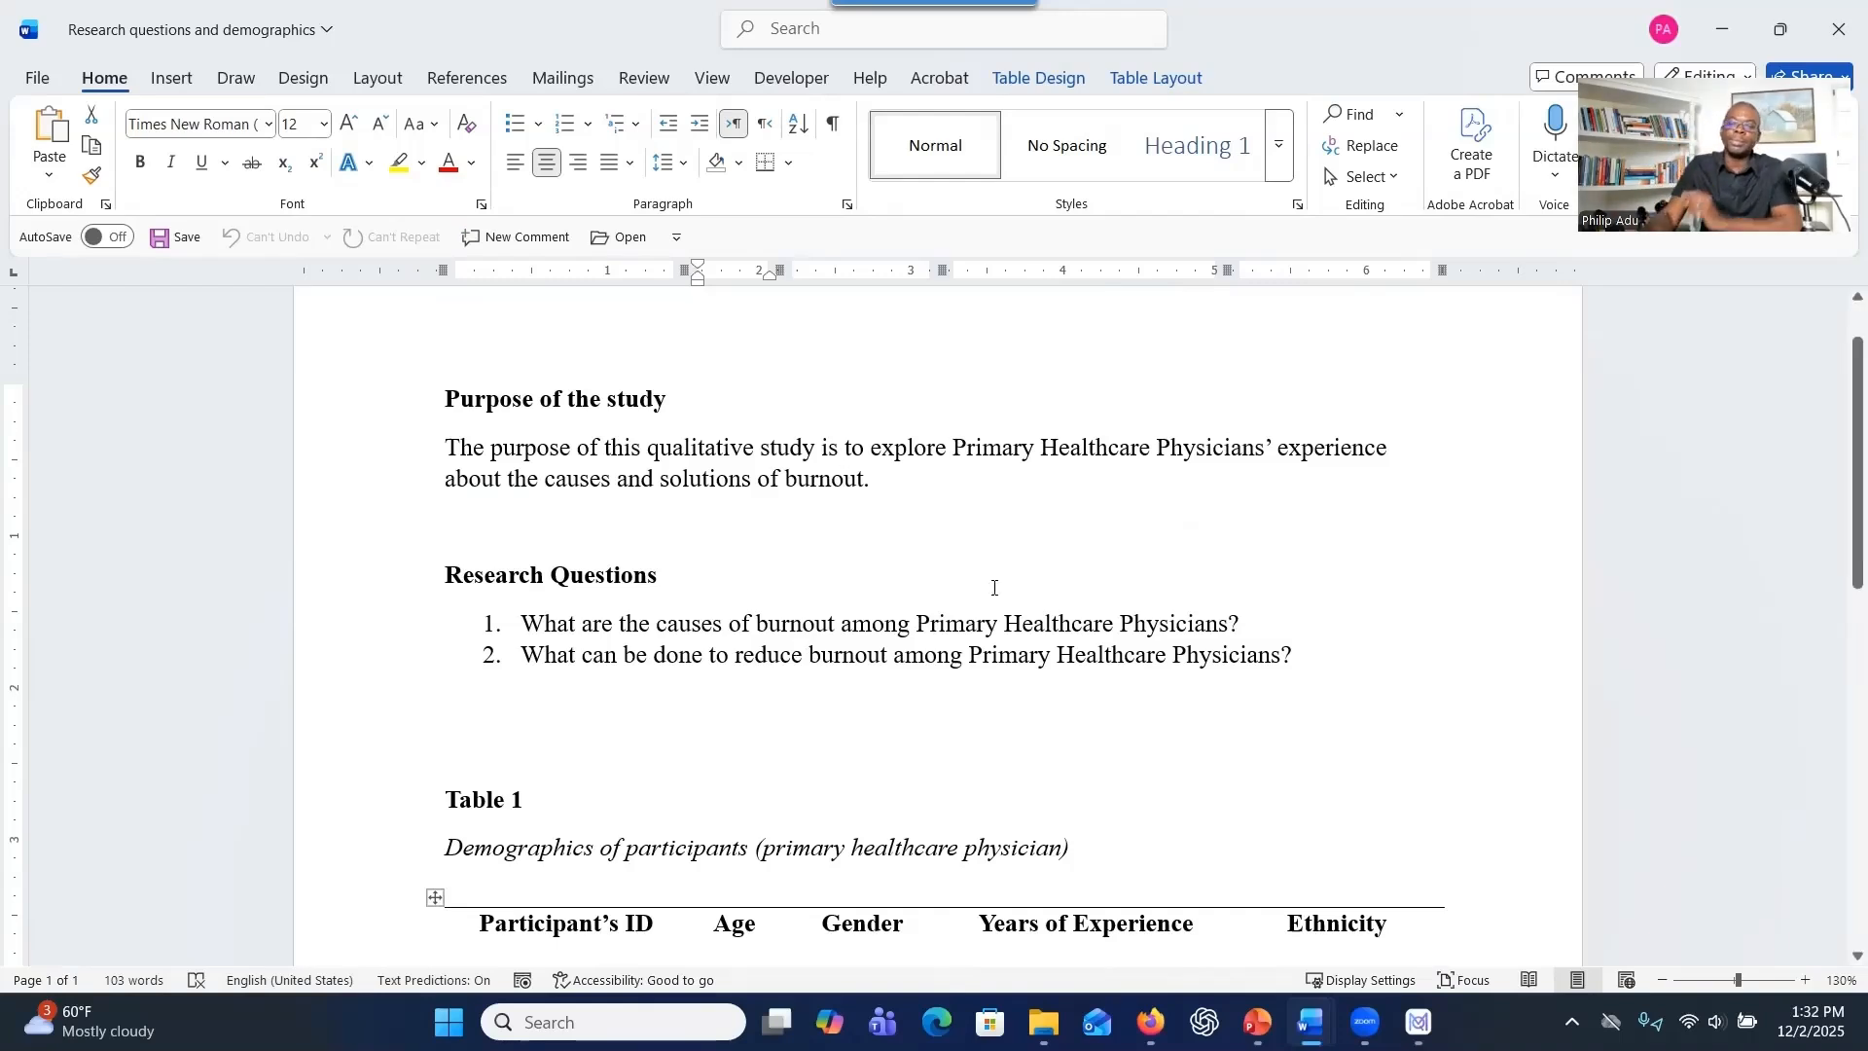
{"action": "left_click_drag", "start_coordinate": [560, 623], "coordinate": [1323, 647]}
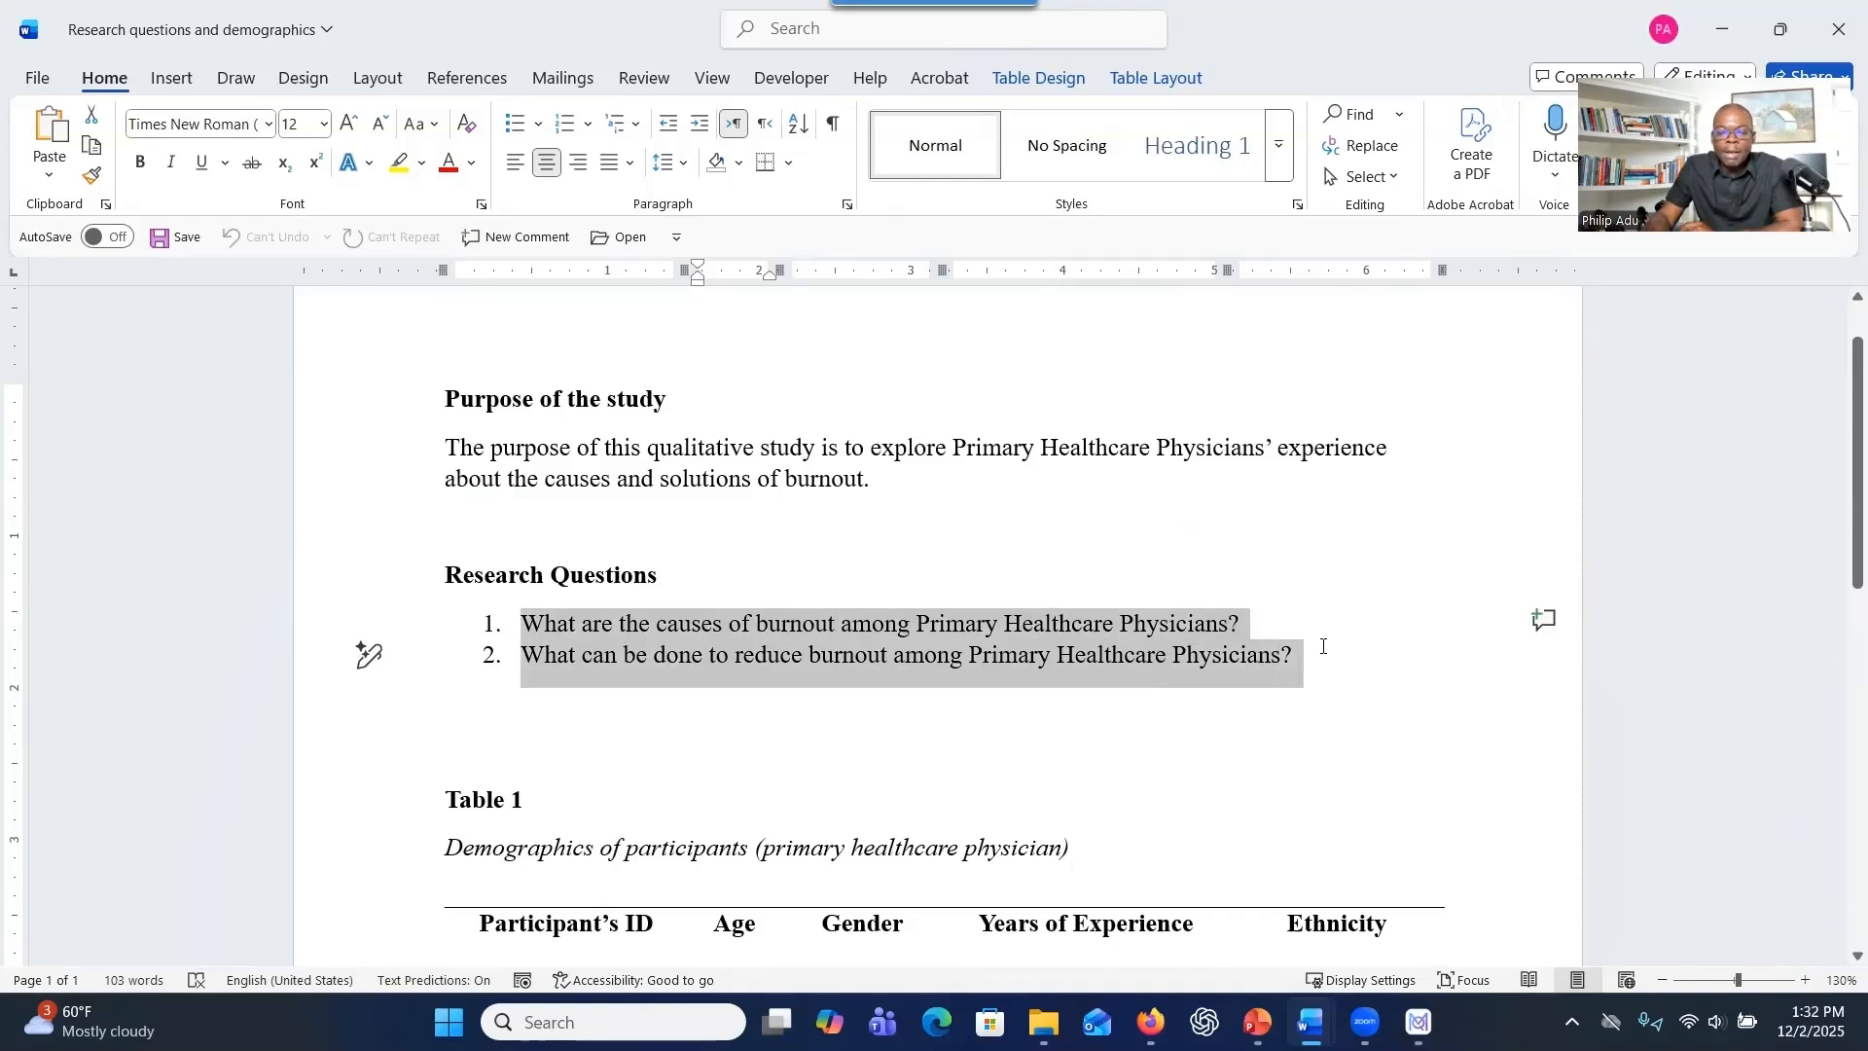
{"action": "left_click", "coordinate": [1148, 603]}
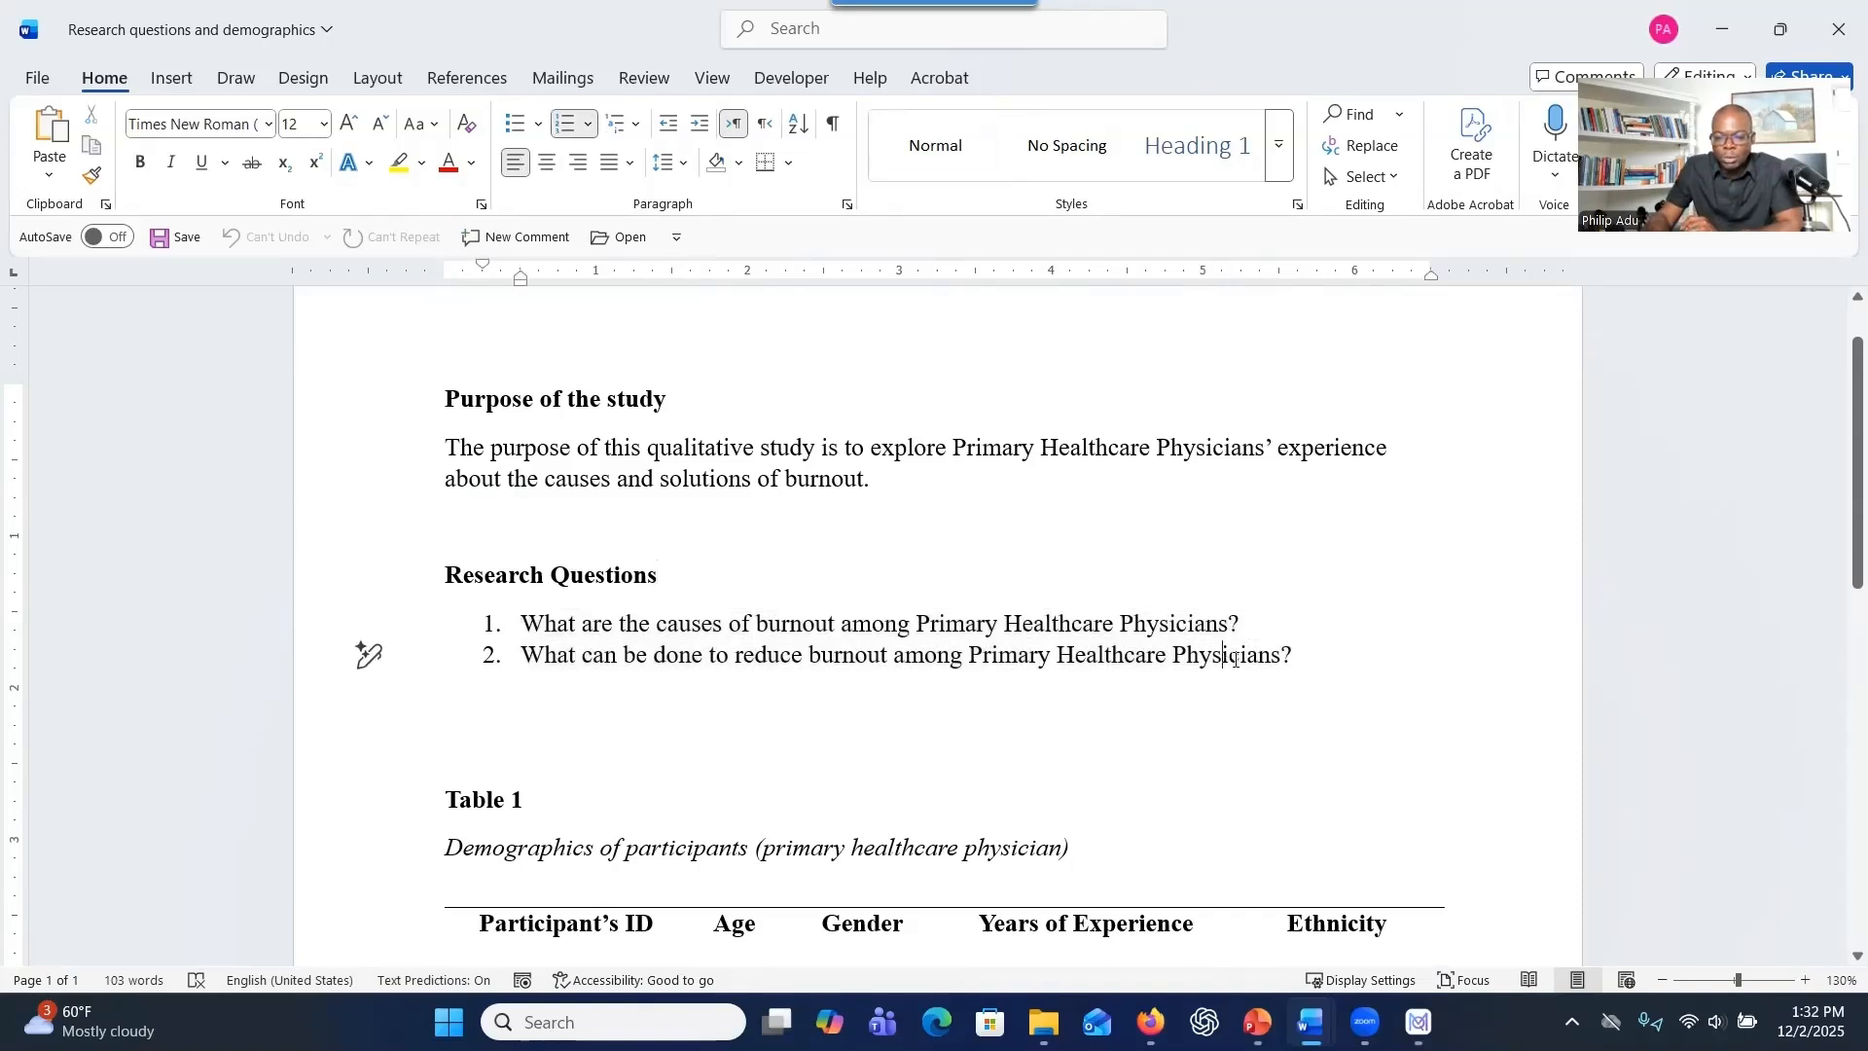
Append the label "(RQ1: Burnout causes)" to the end of the first research question.
{"action": "left_click", "coordinate": [1255, 621]}
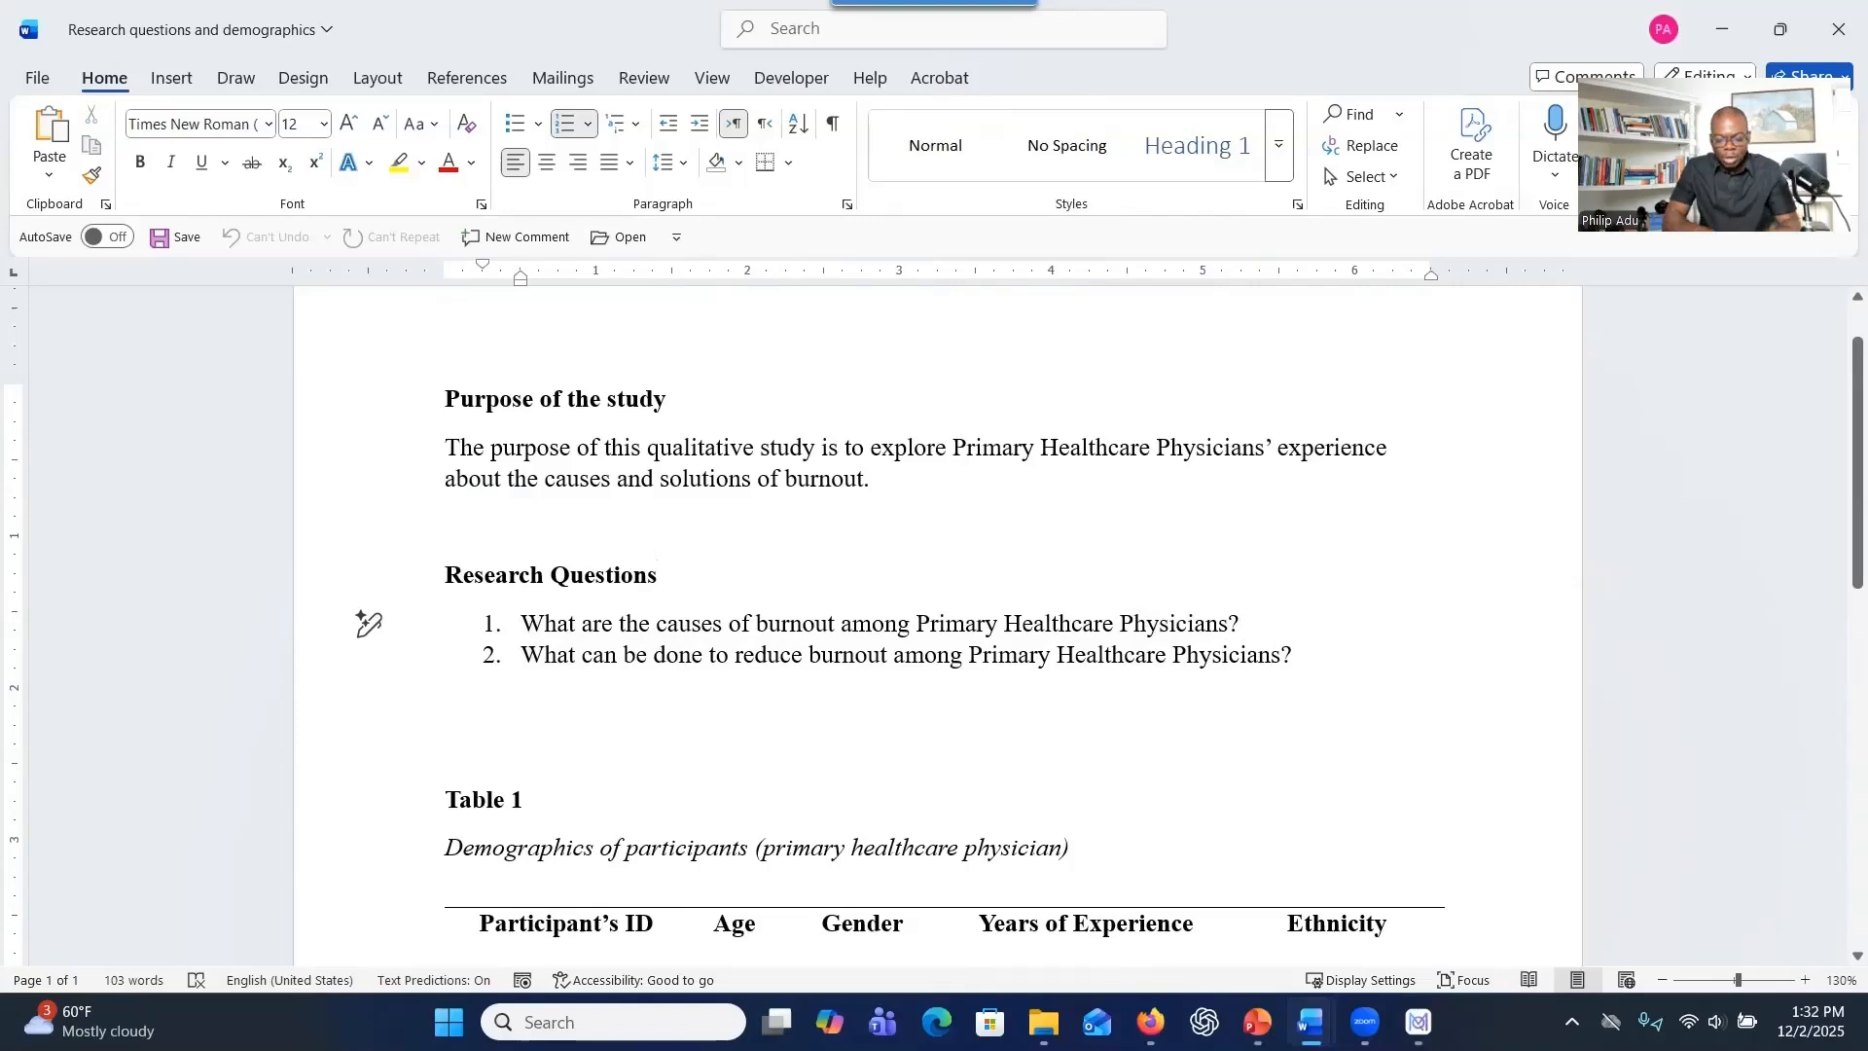
{"action": "type", "text": "("}
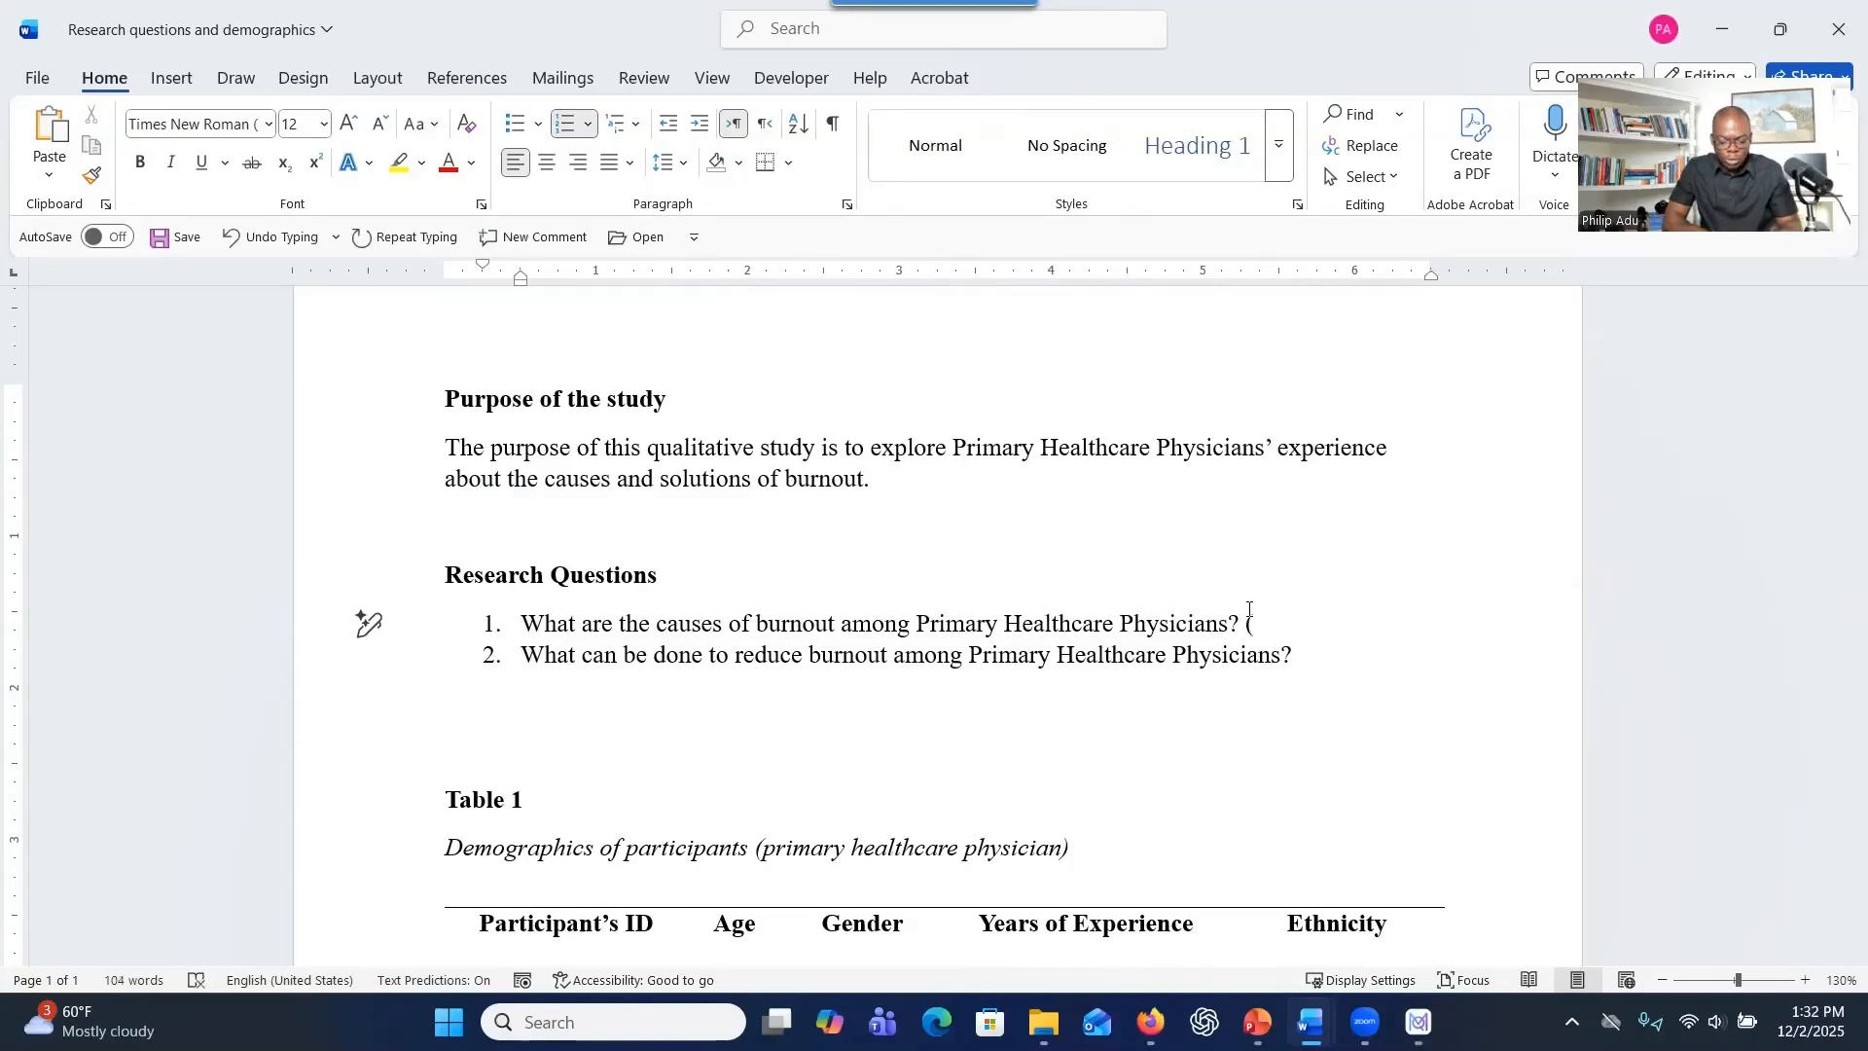
{"action": "type", "text": "RQ1: Burnout causes)"}
Append the label "((RQ2: Burnout solutions)" to the end of the second research question.
{"action": "left_click", "coordinate": [1323, 685]}
{"action": "type", "text": "("}
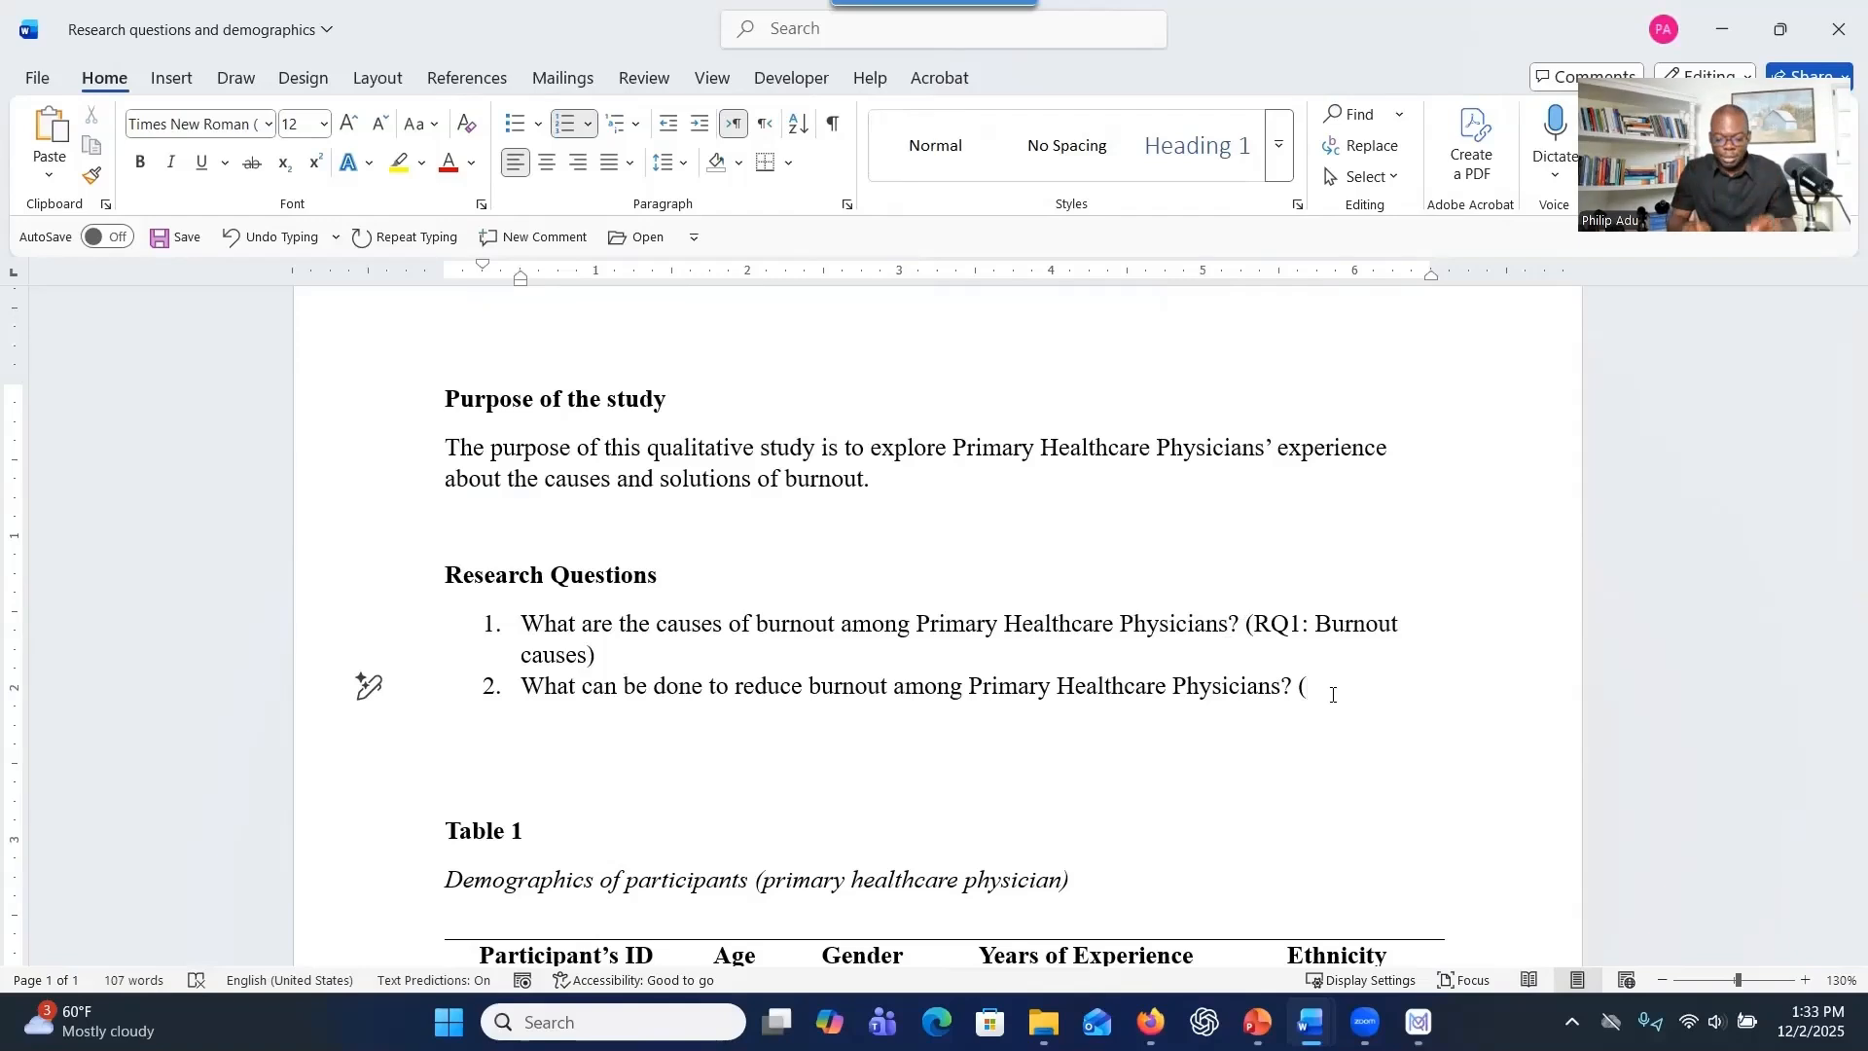
{"action": "type", "text": "("}
{"action": "type", "text": "R"}
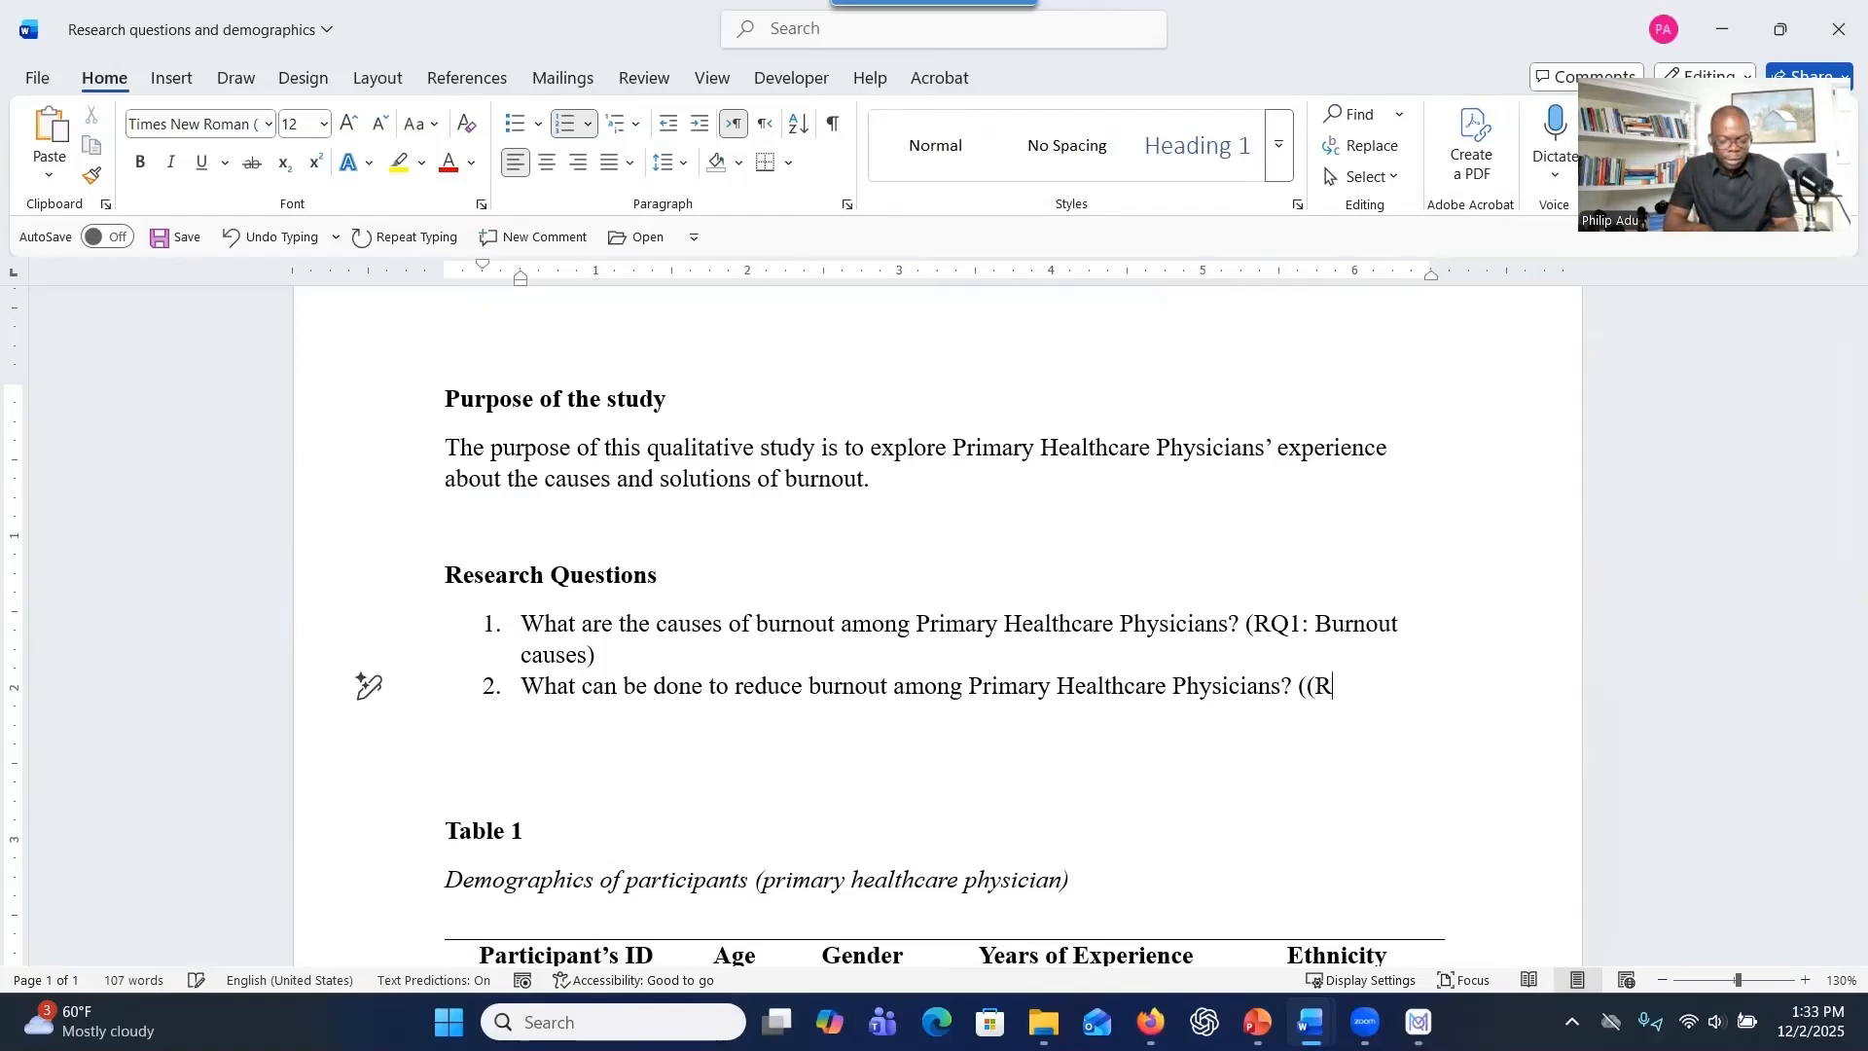
{"action": "type", "text": "Q2: Burnout solutions)"}
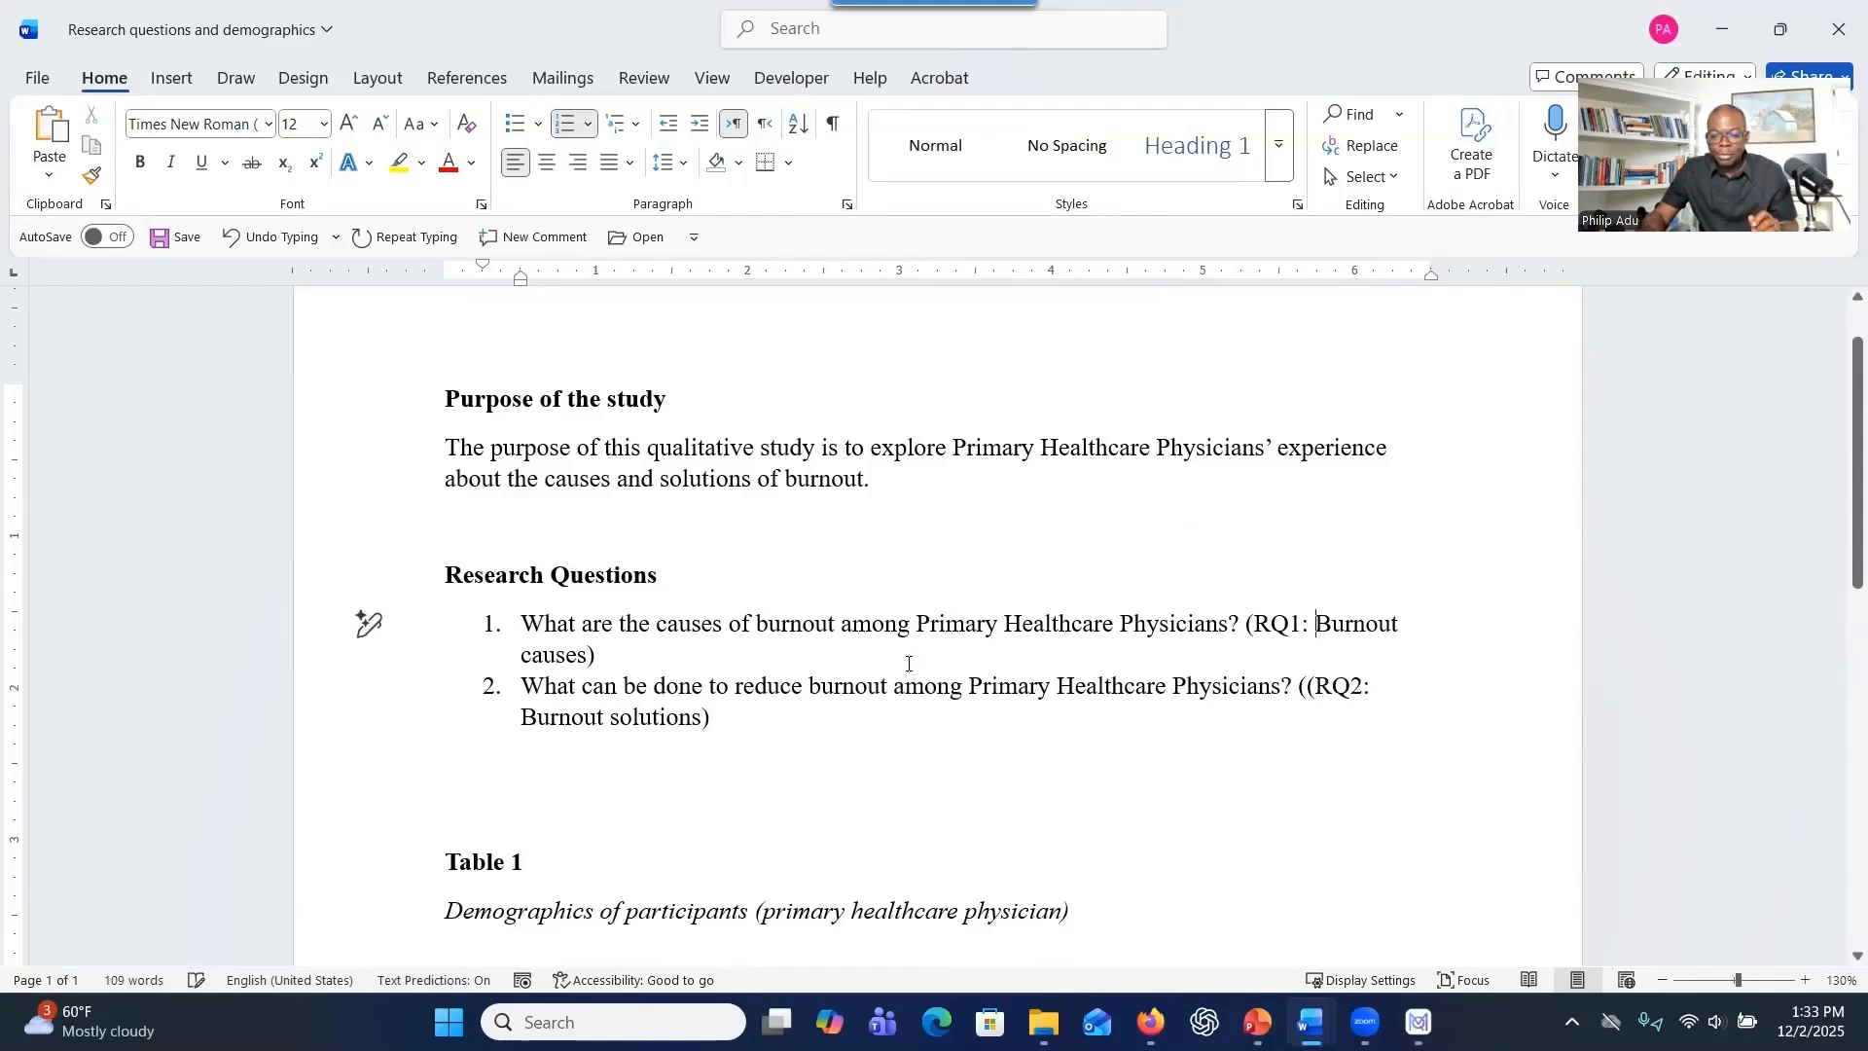
Duplicate the phrase "Burnout causes" after the first research question's label and add "(RQ1)" behind the duplicate.
{"action": "left_click_drag", "start_coordinate": [1316, 627], "coordinate": [581, 661]}
{"action": "right_click", "coordinate": [581, 661]}
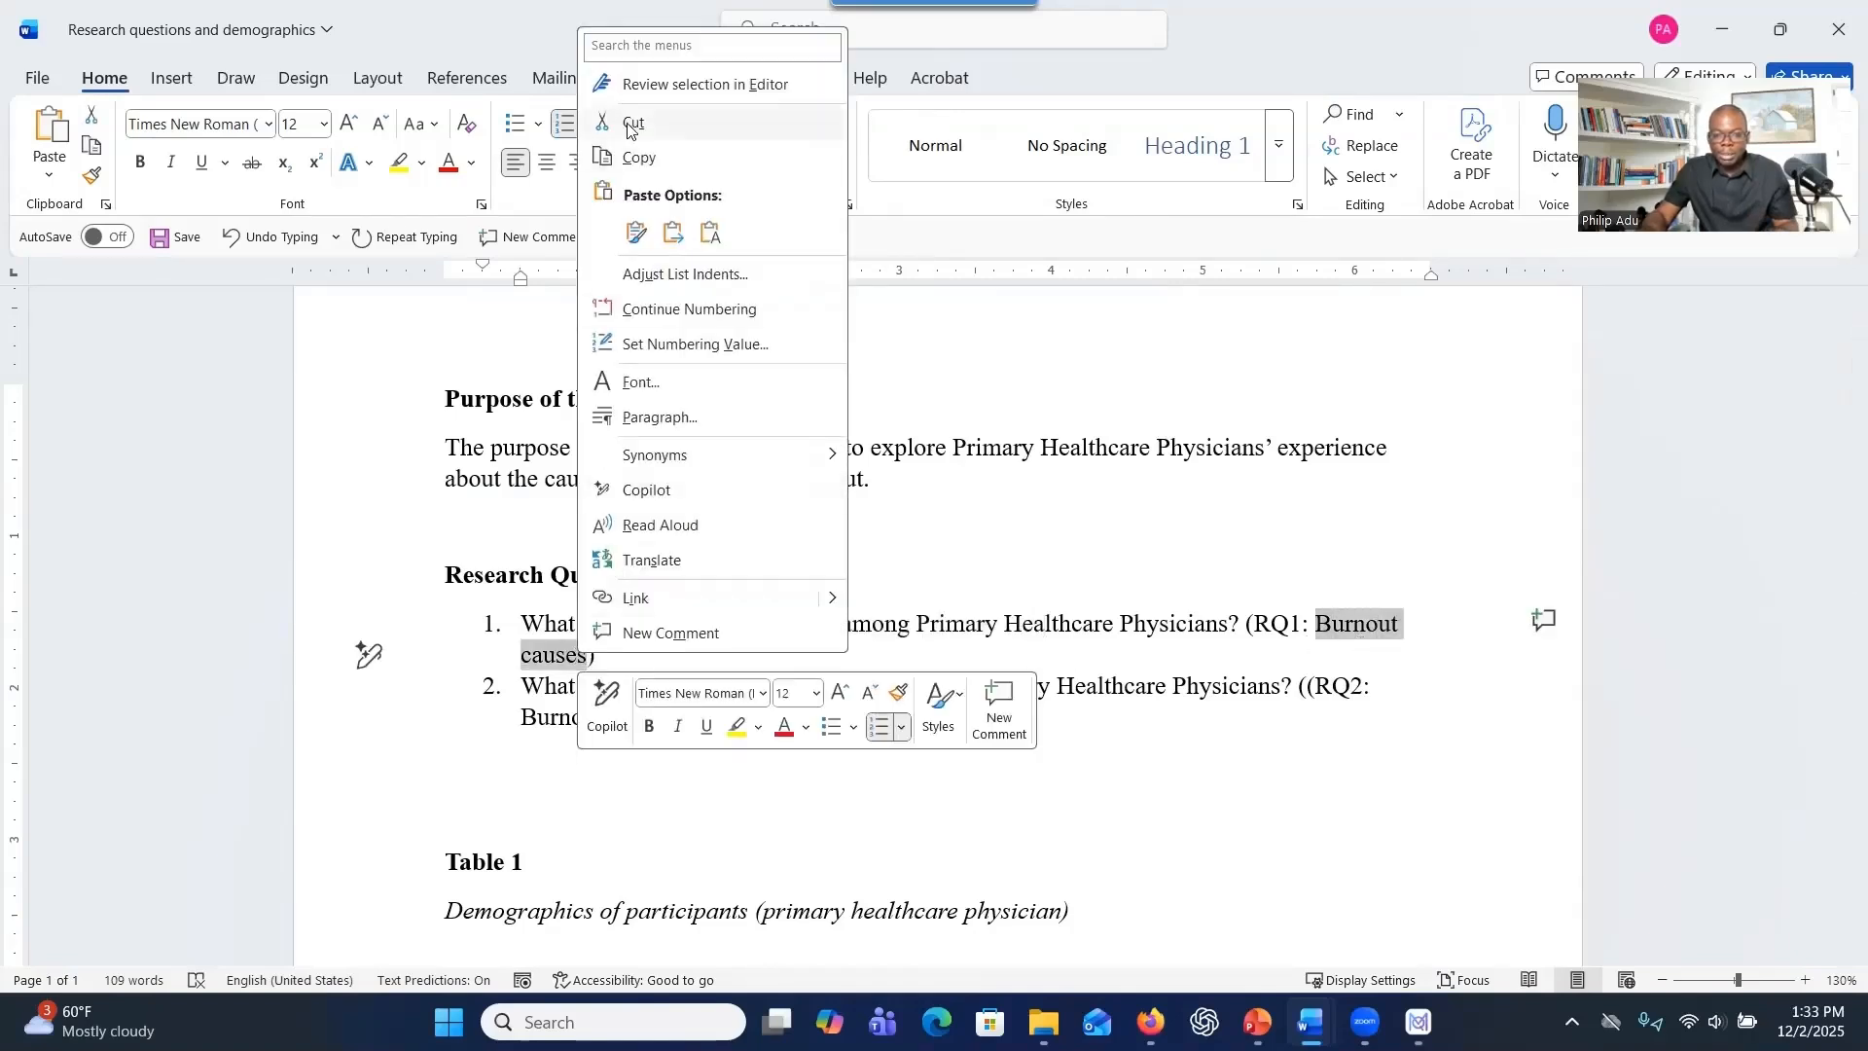
{"action": "left_click", "coordinate": [671, 122]}
{"action": "key", "text": "ctrl+z"}
{"action": "left_click", "coordinate": [663, 657]}
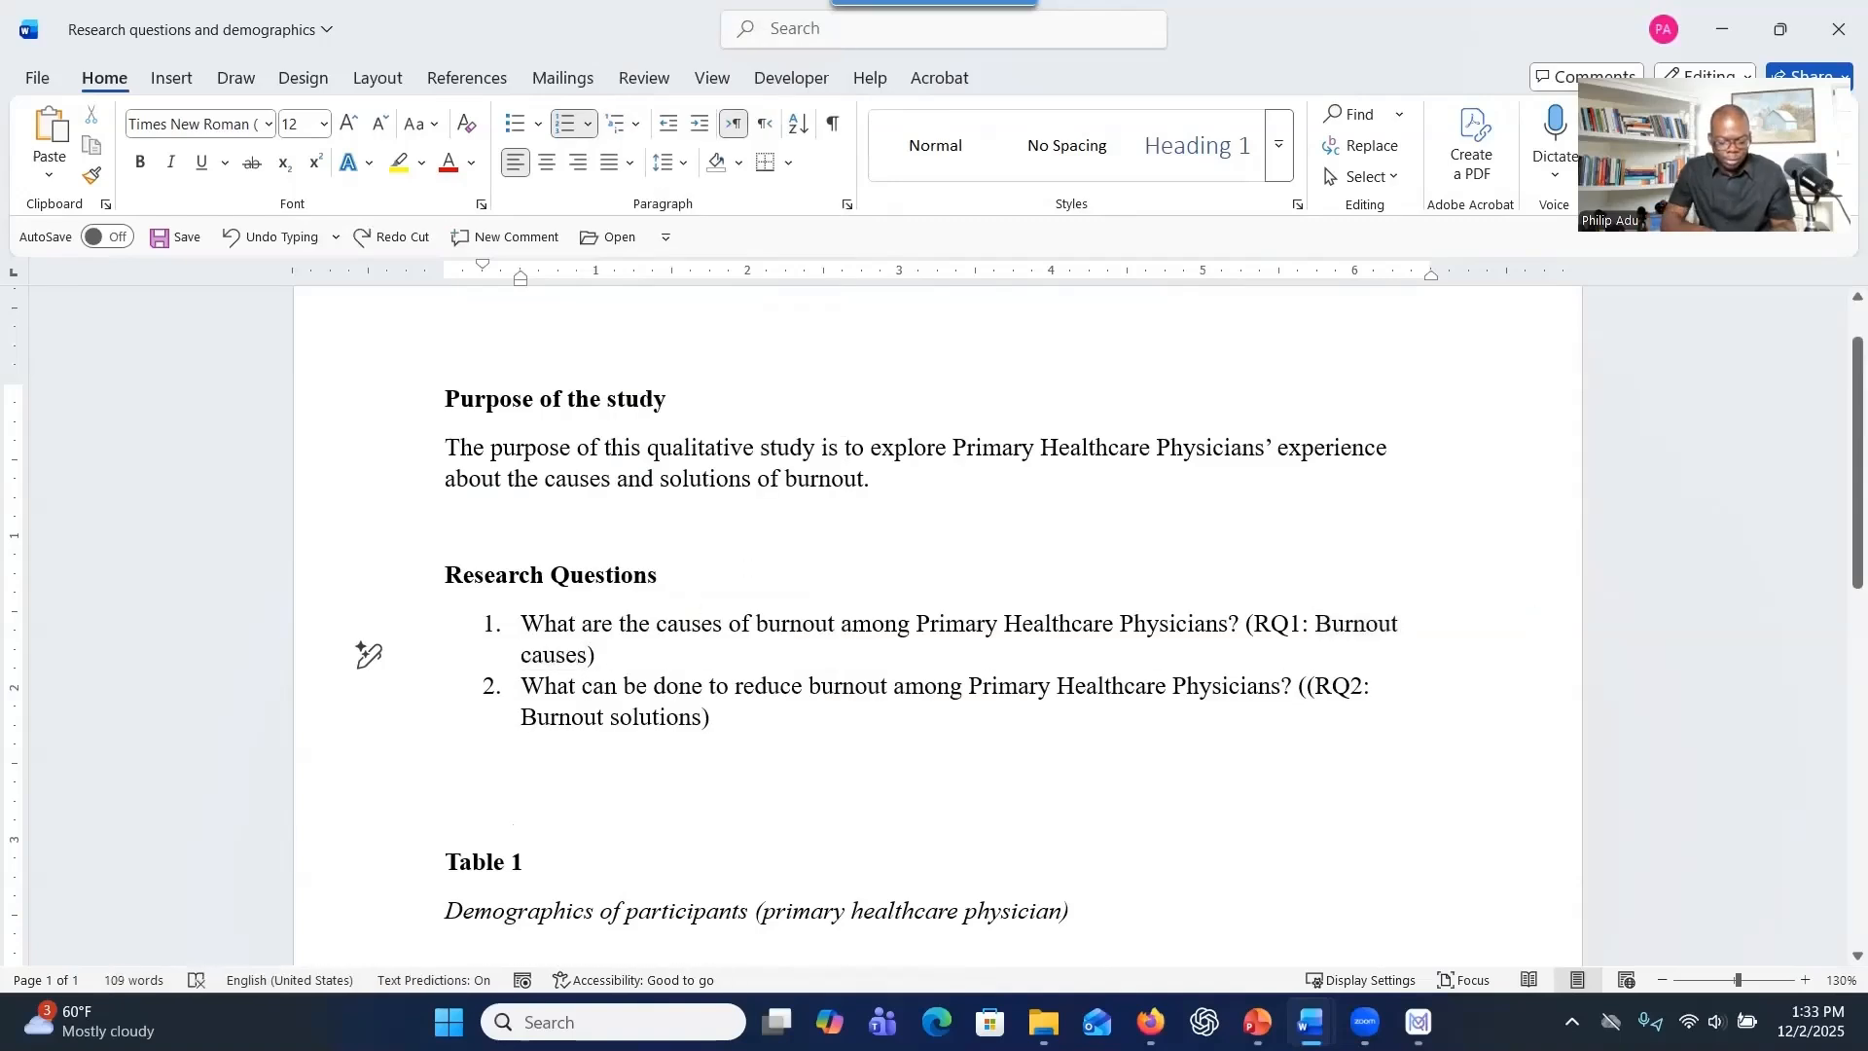
{"action": "key", "text": "ctrl+v"}
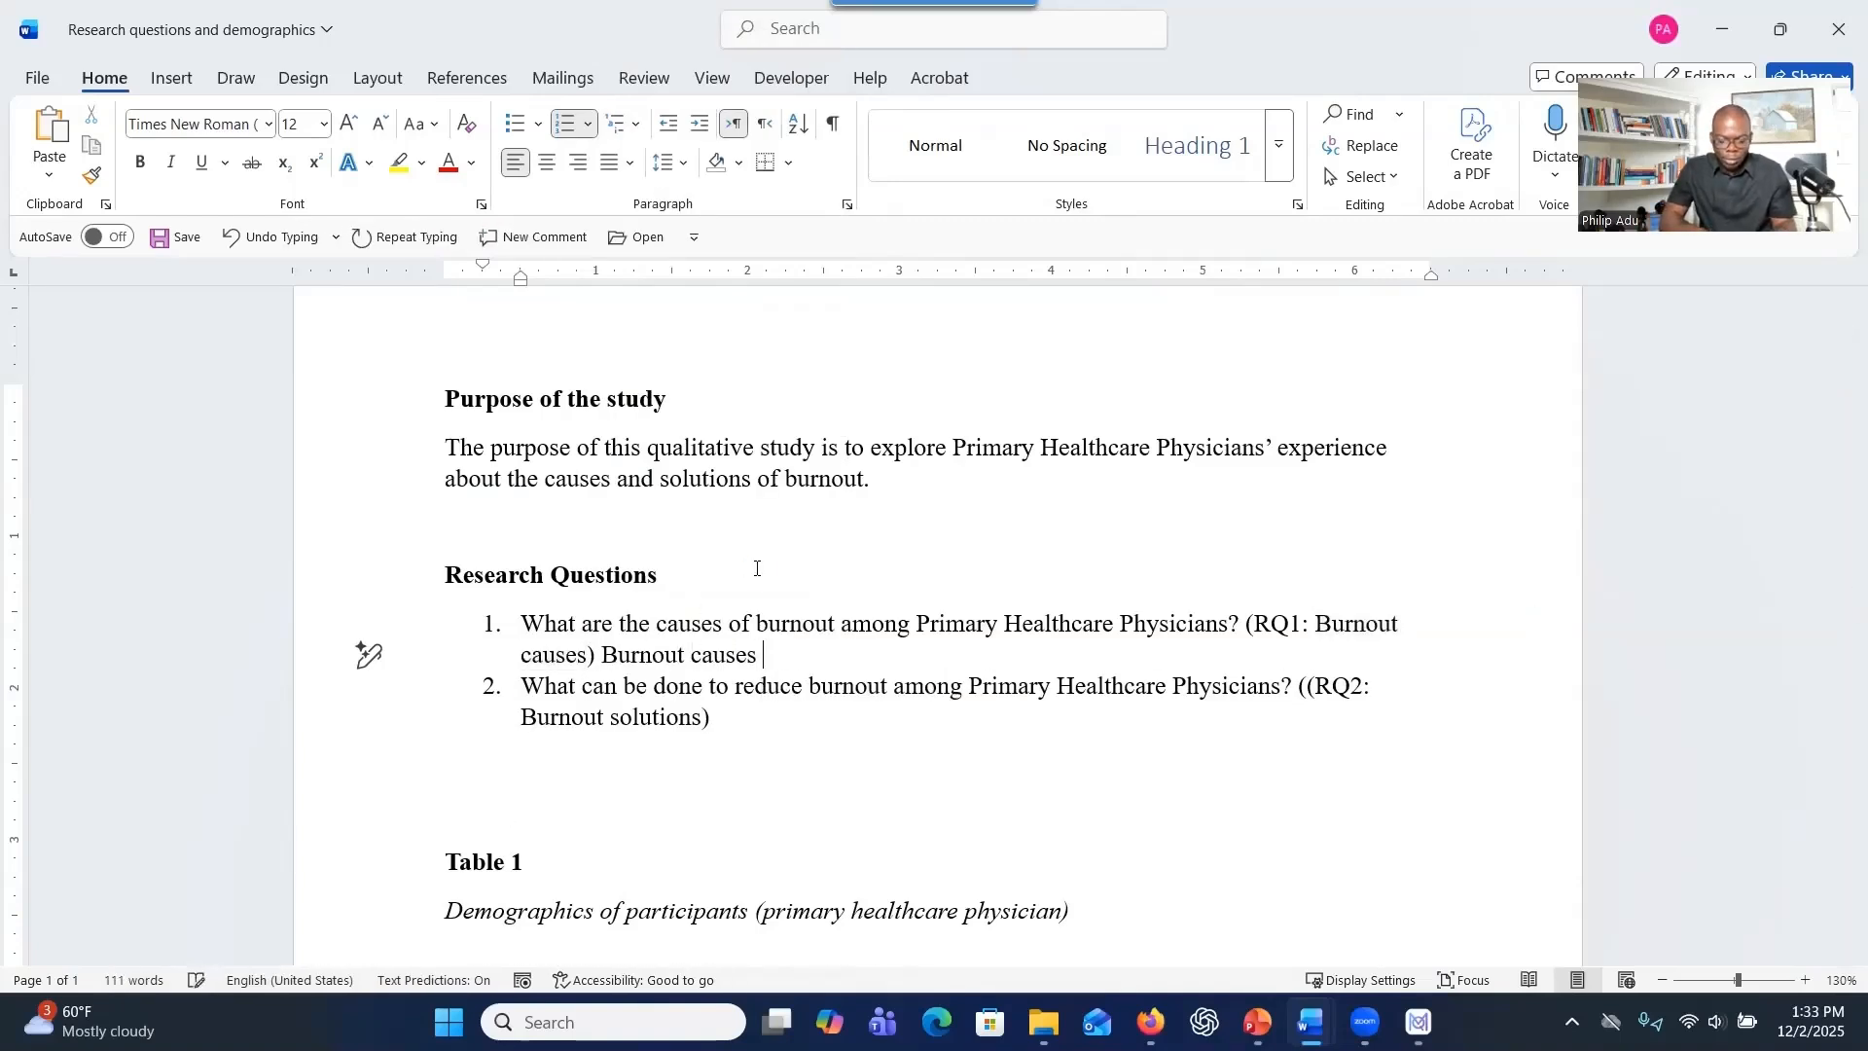
{"action": "type", "text": "(R"}
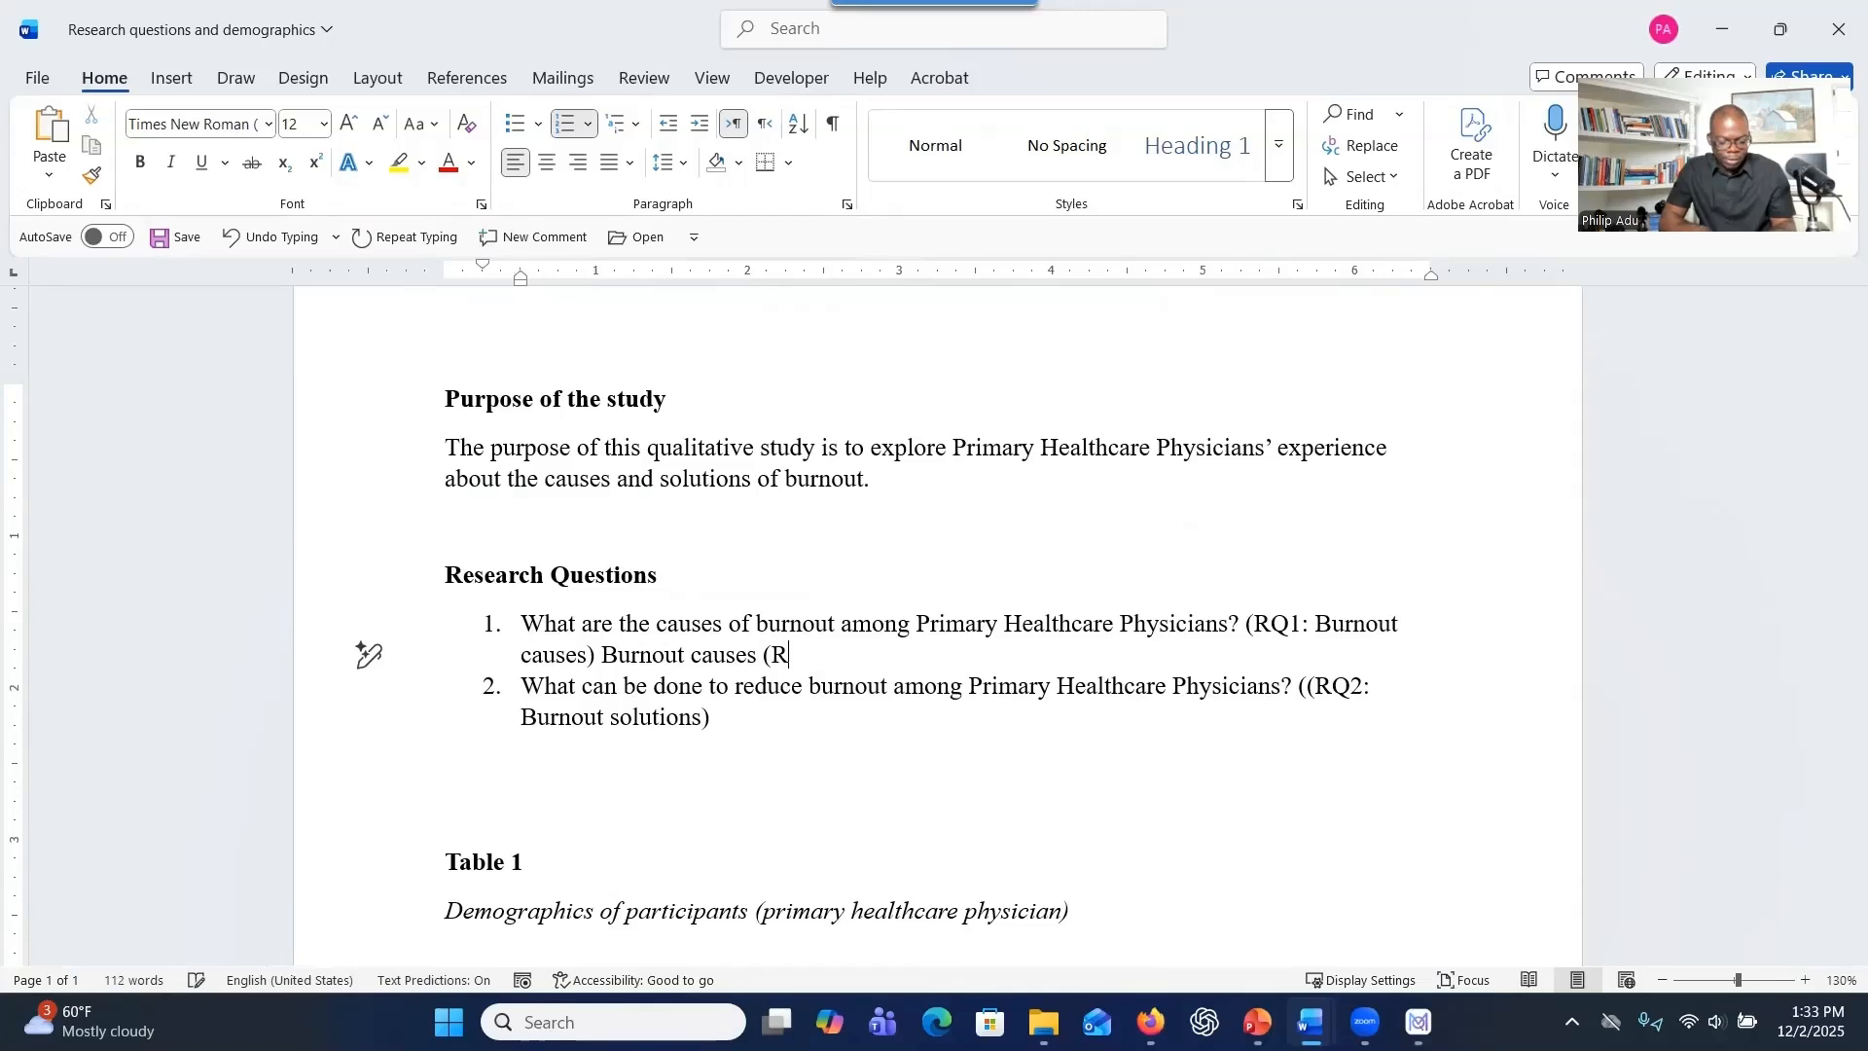
{"action": "type", "text": "Q1)"}
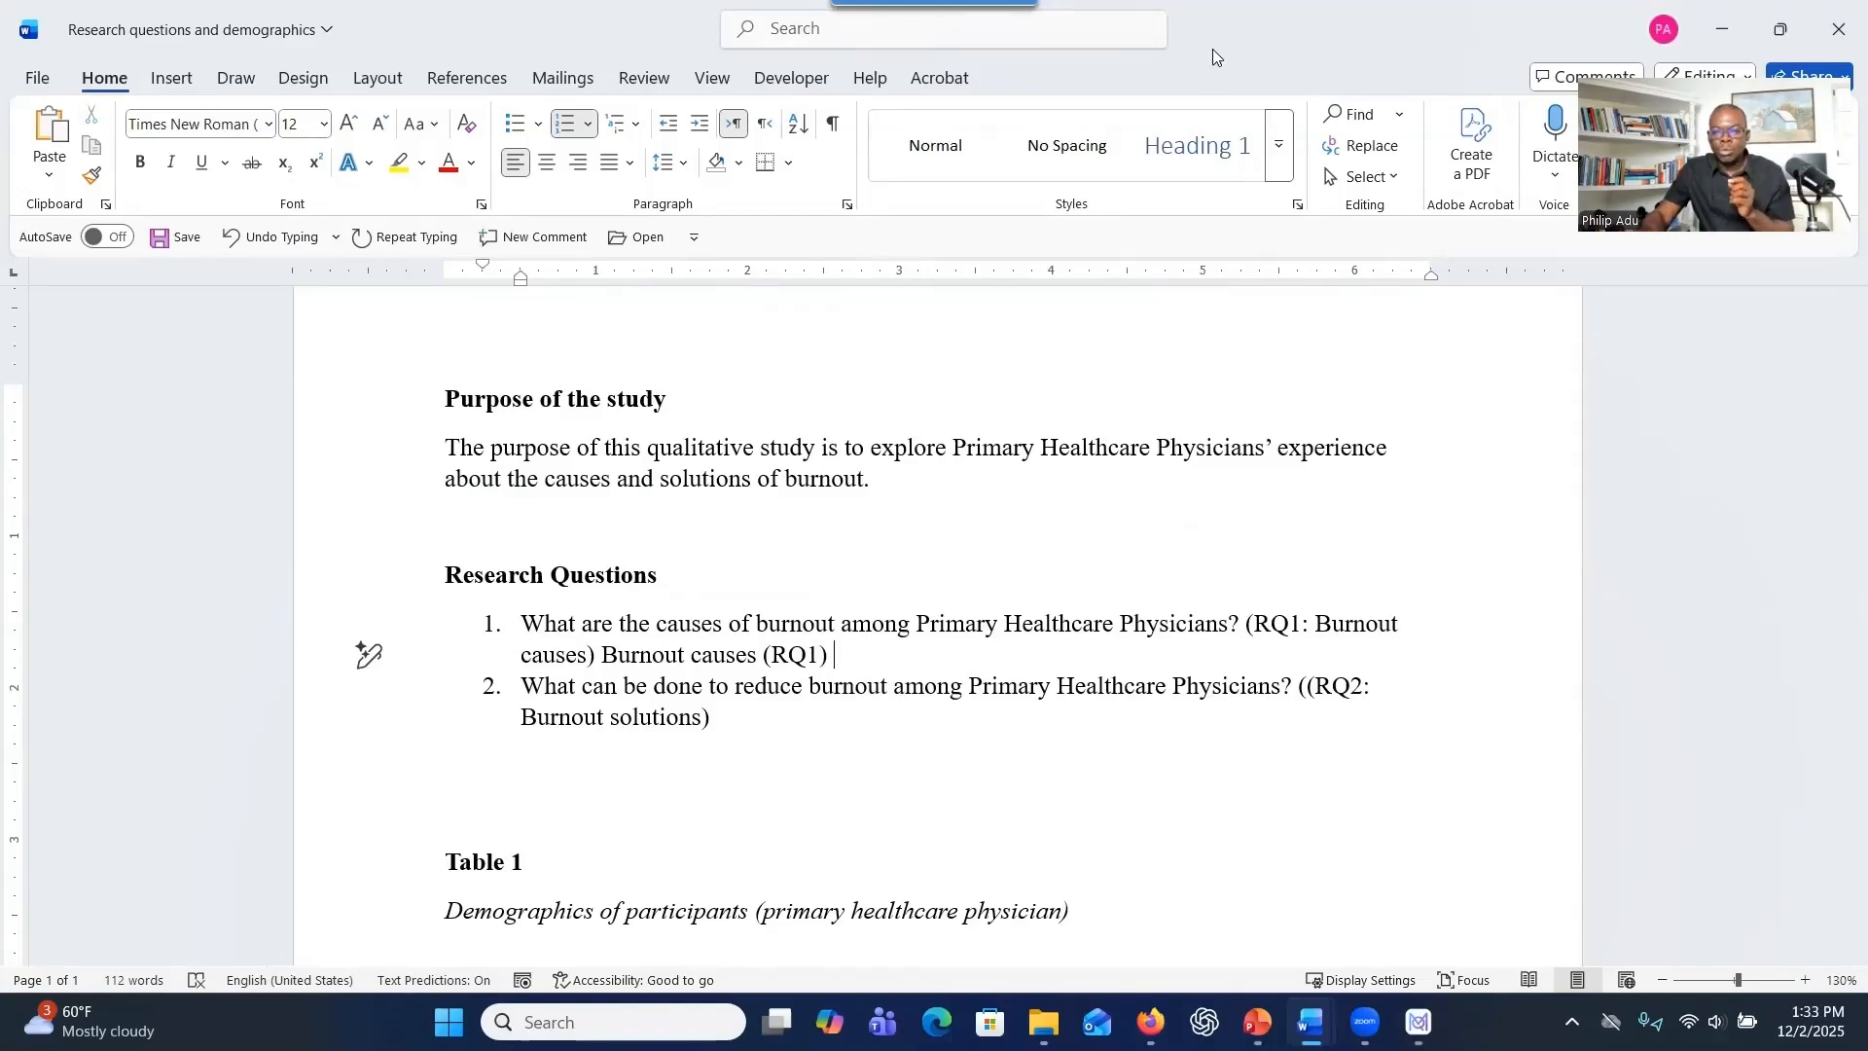
Switch to the MAXQDA Burnout Project and start a new code named "(RQ1) Burnout causes".
{"action": "left_click", "coordinate": [1722, 29]}
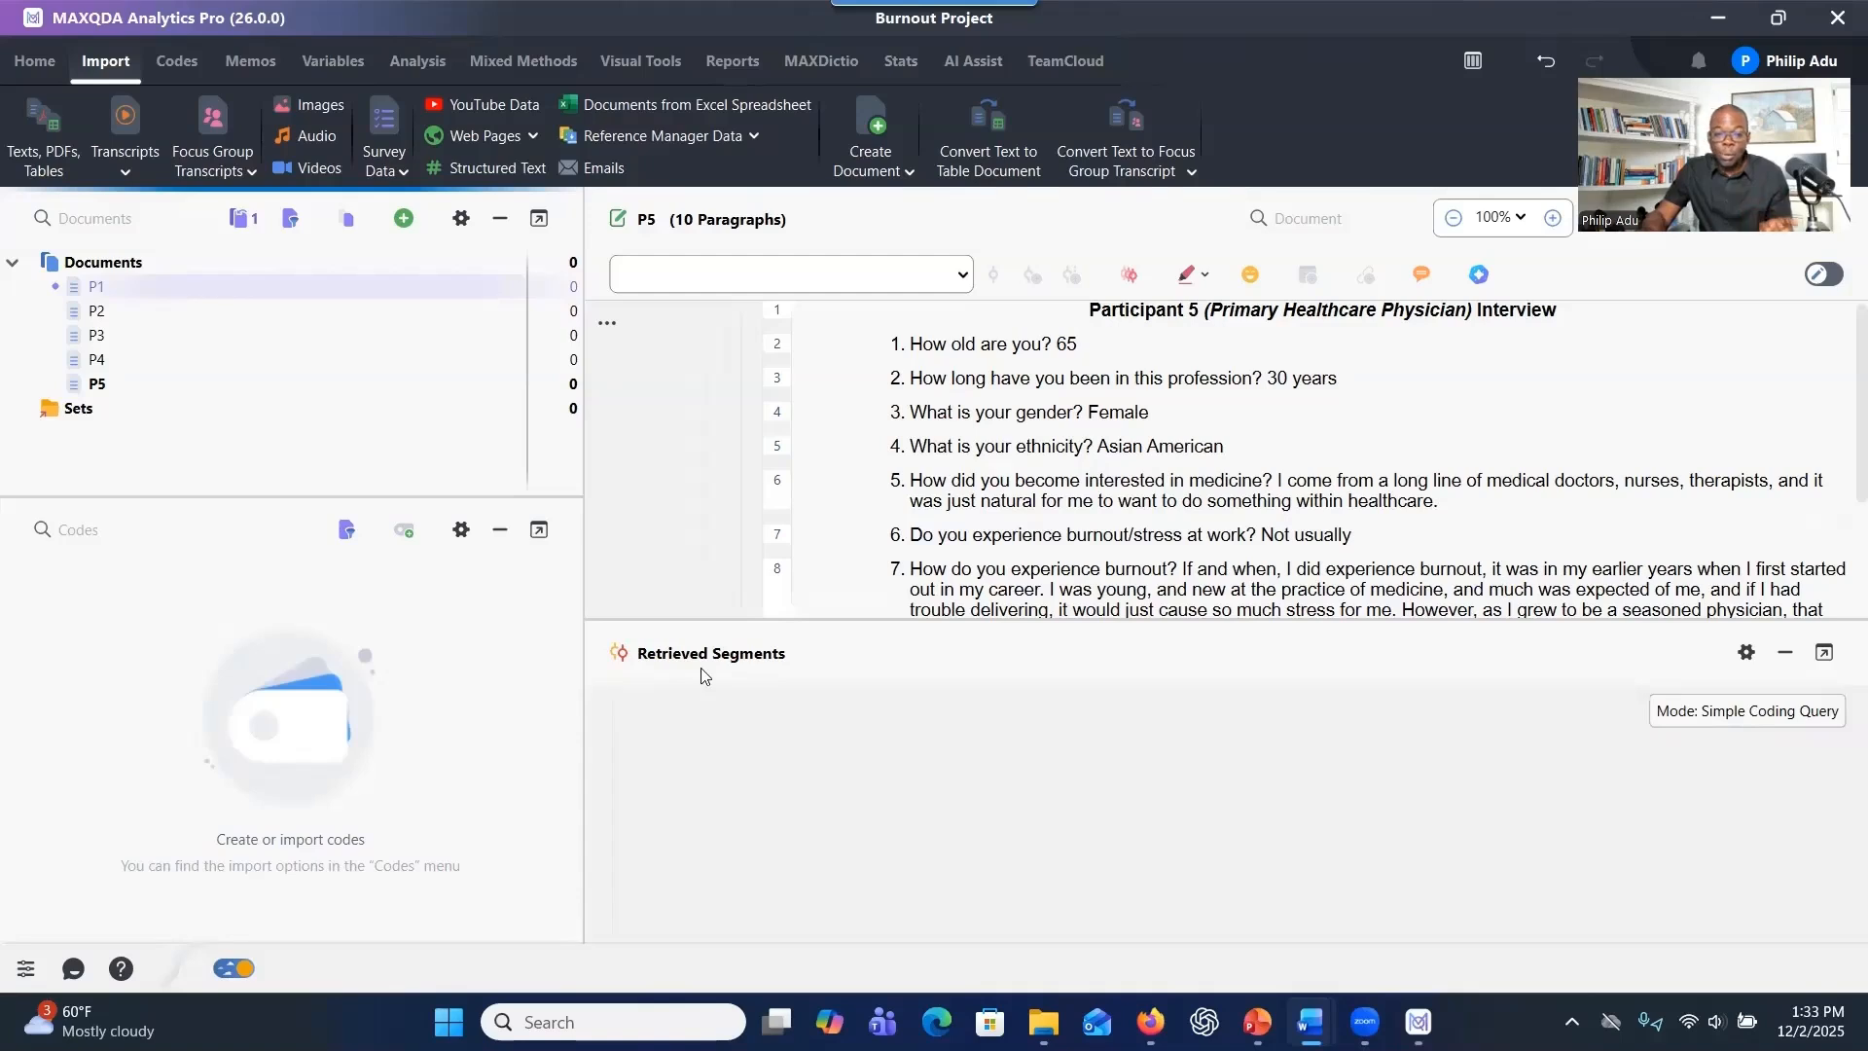
{"action": "left_click", "coordinate": [406, 537]}
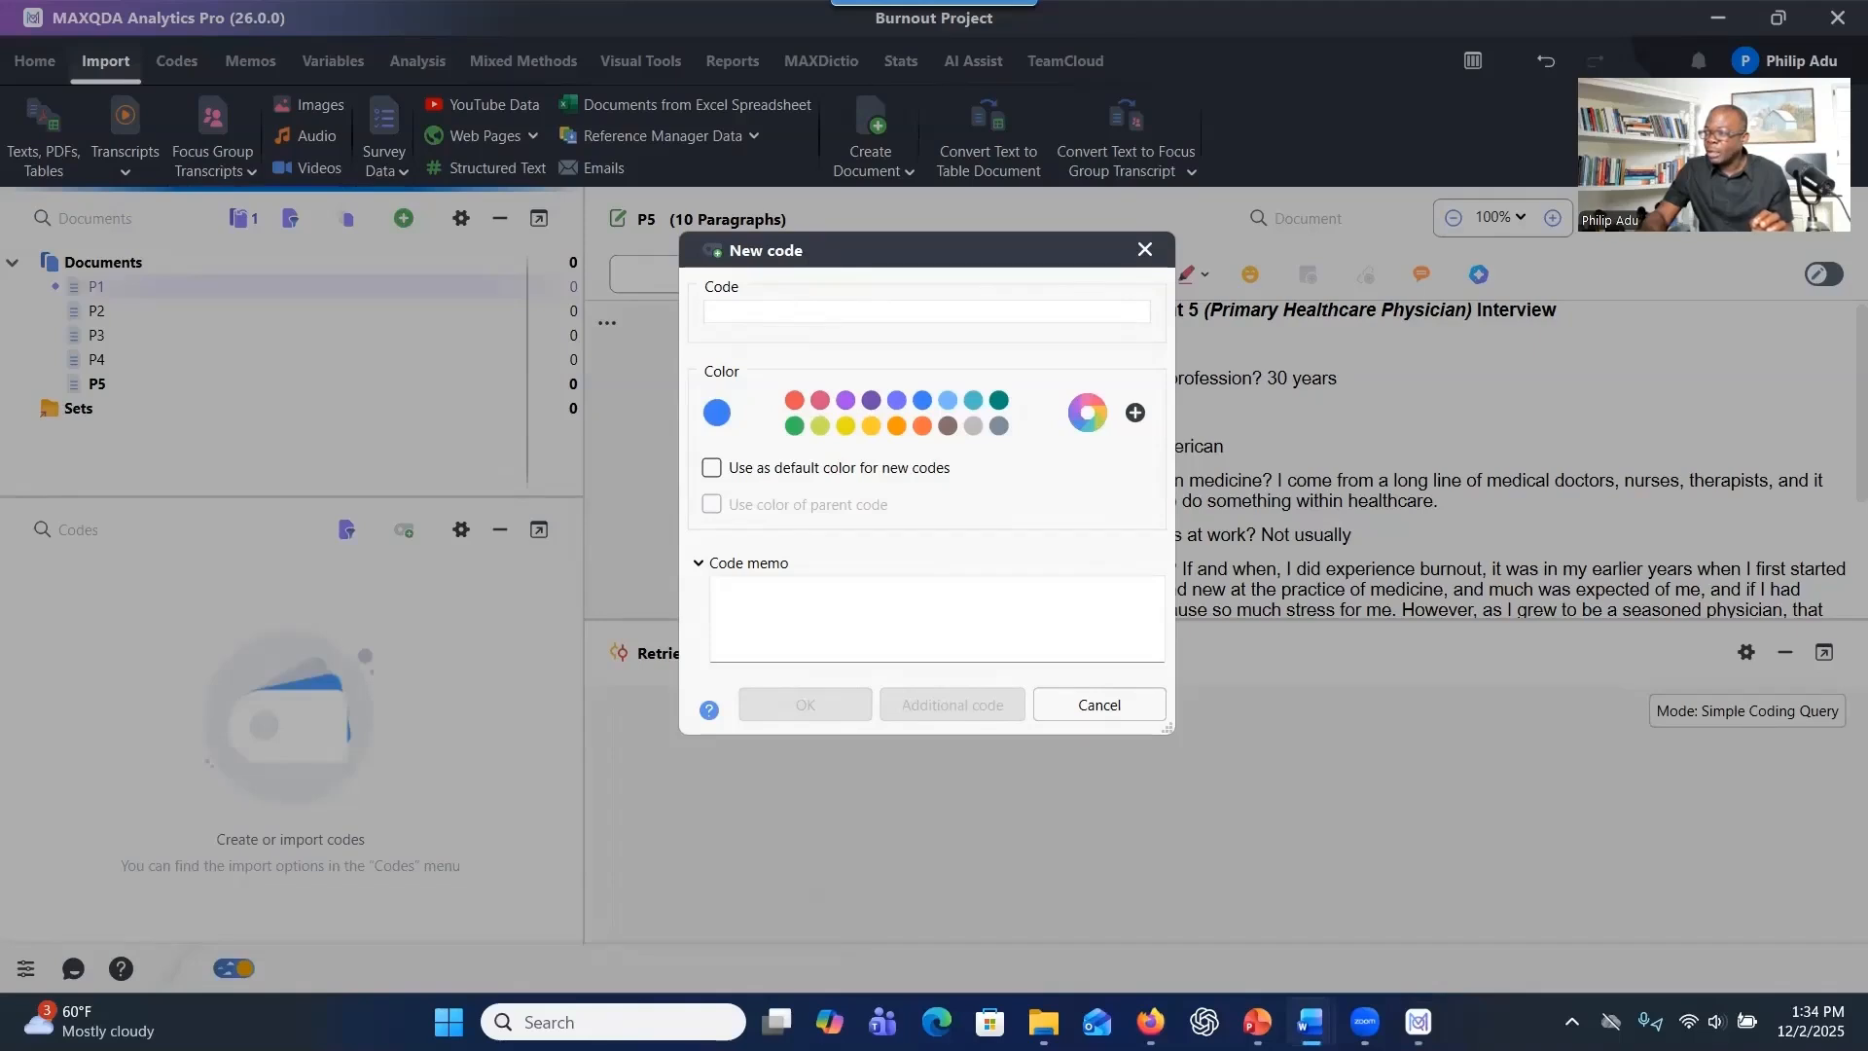
{"action": "left_click", "coordinate": [765, 315]}
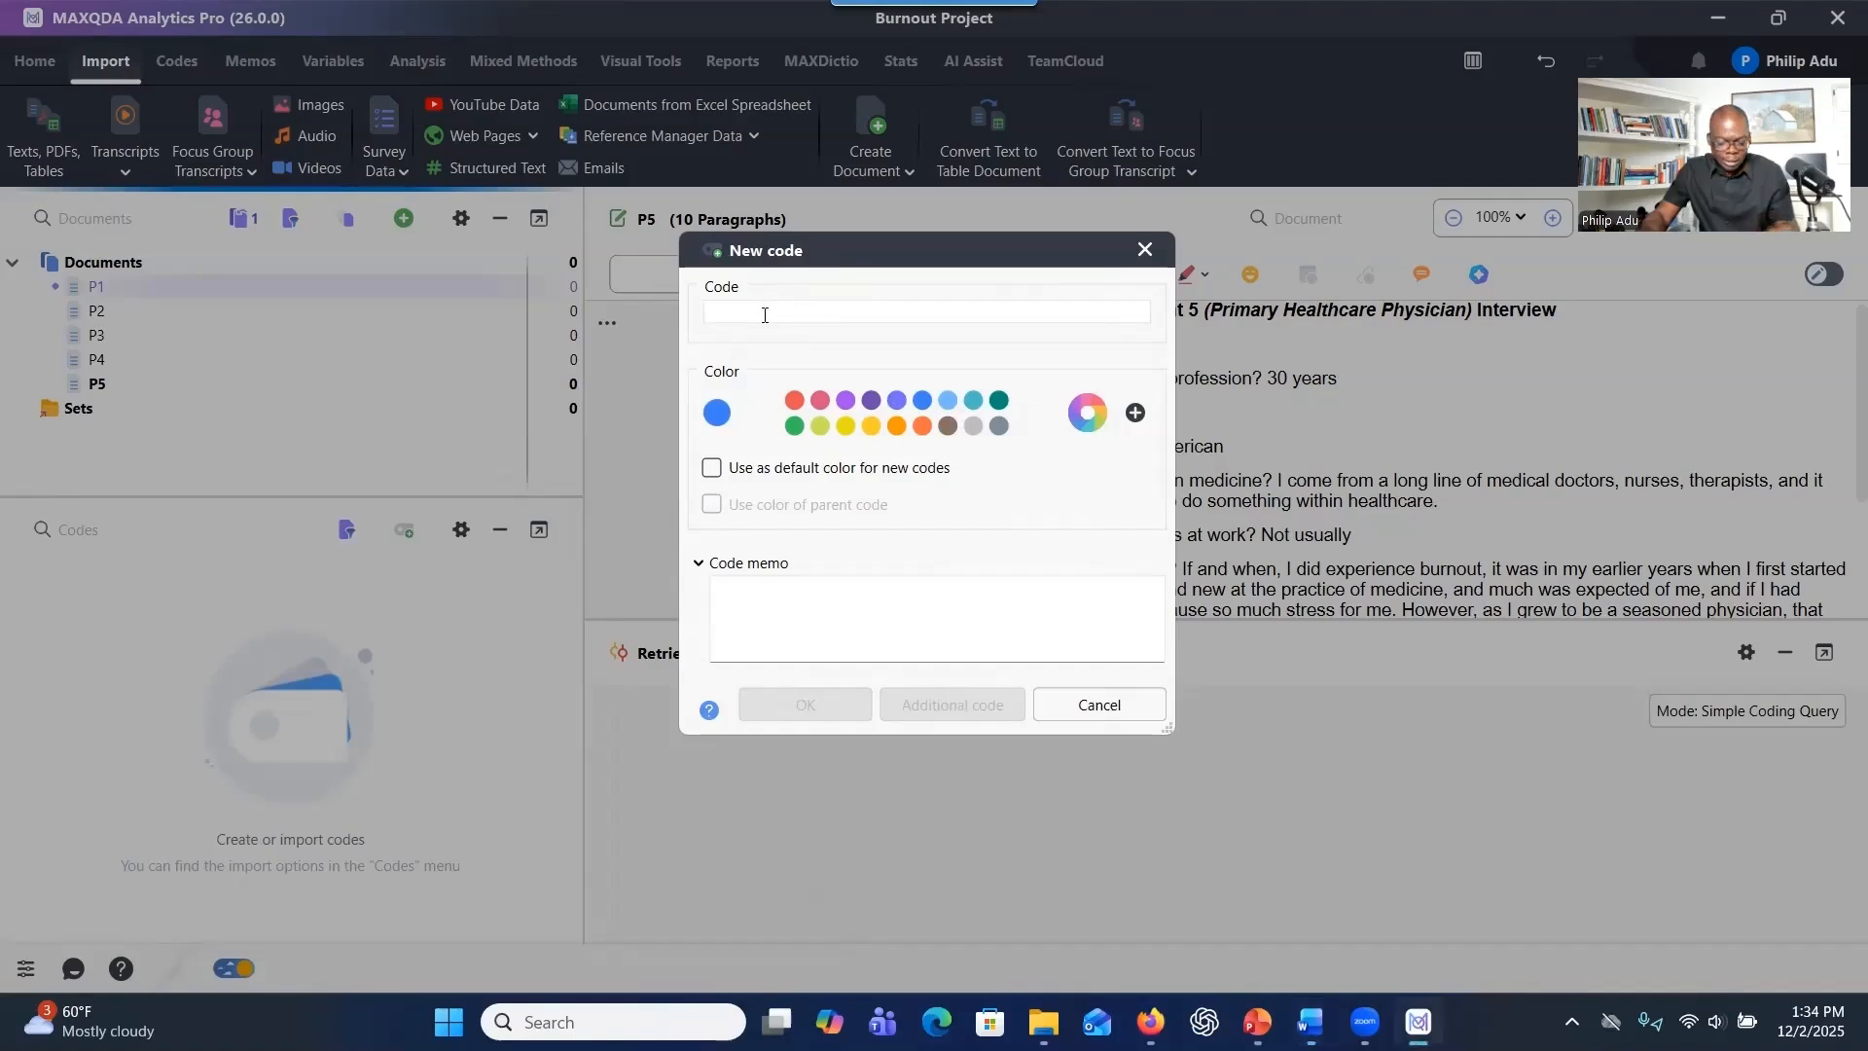
{"action": "key", "text": "ctrl+v"}
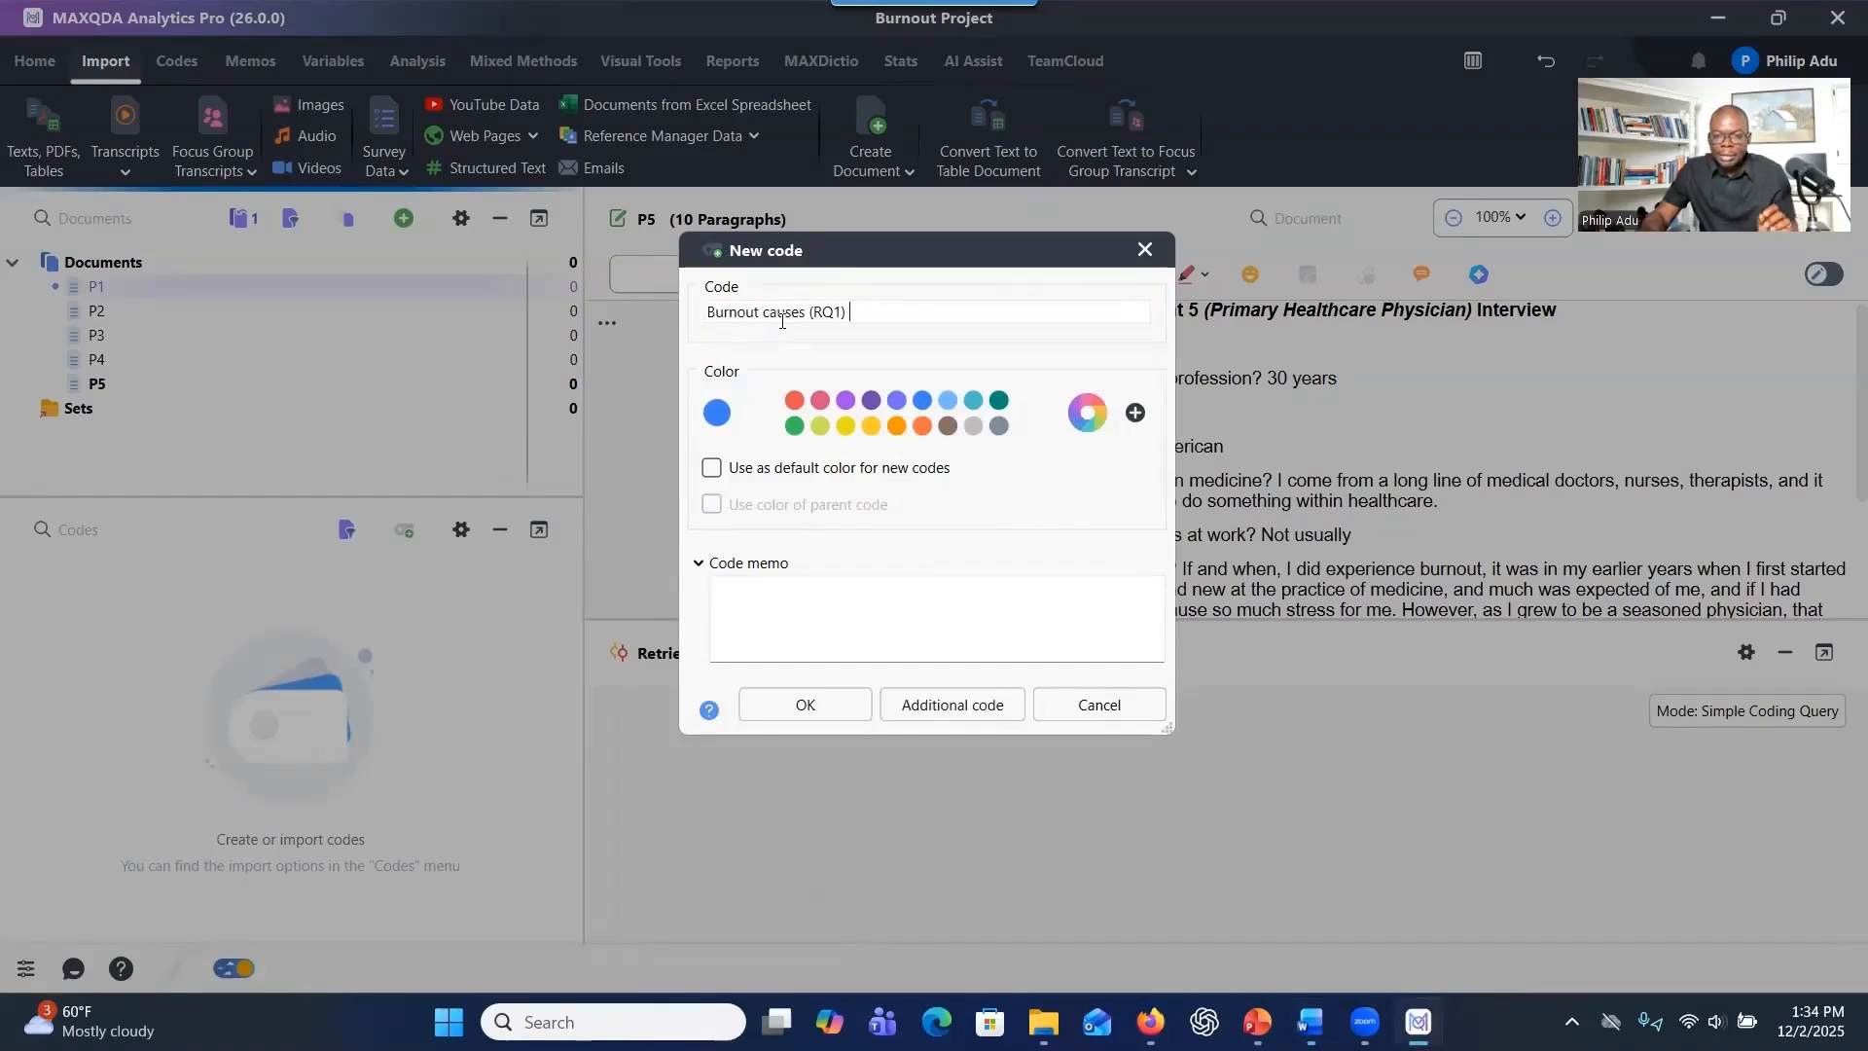
{"action": "left_click", "coordinate": [707, 314]}
{"action": "type", "text": "(RQ1)"}
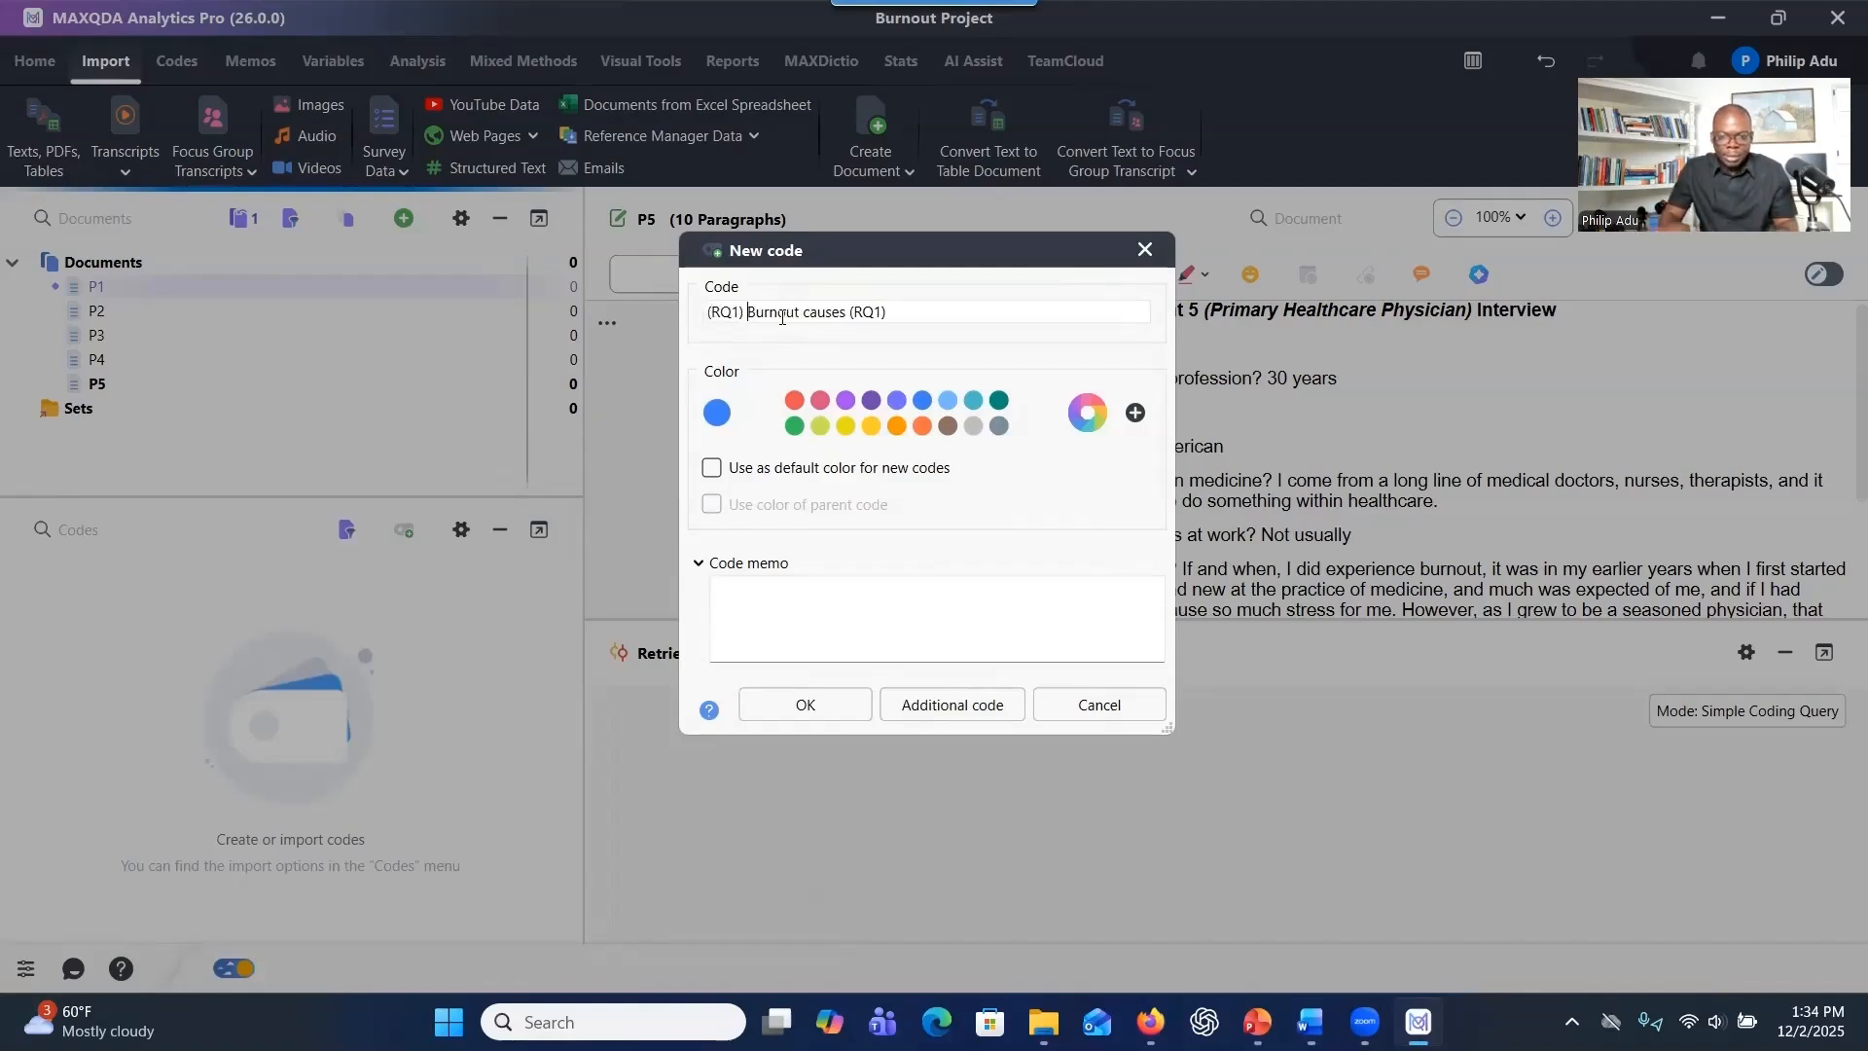
{"action": "key", "text": "BackSpace"}
{"action": "key", "text": "BackSpace"}
{"action": "key", "text": "BackSpace"}
{"action": "key", "text": "BackSpace"}
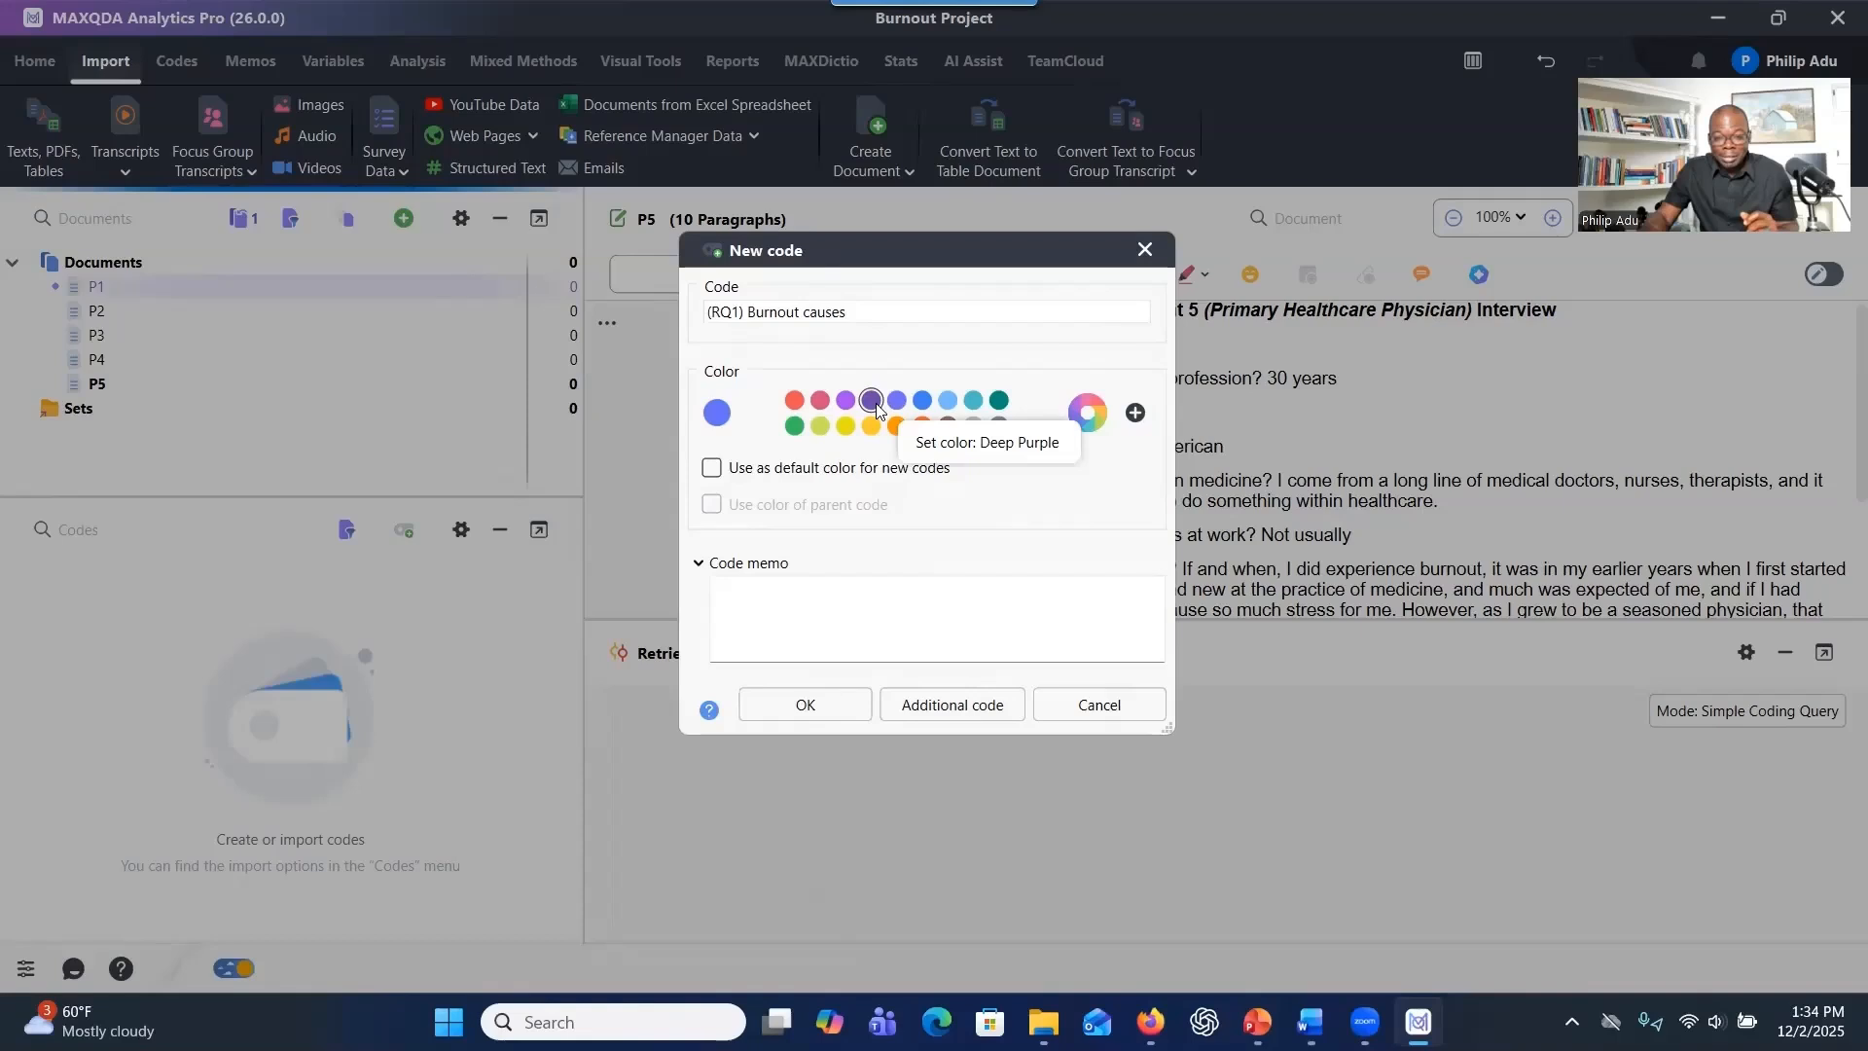
Create the code in Deep Purple with the memo "1. What are the causes of burnout among Primary Healthcare Physicians?".
{"action": "left_click", "coordinate": [874, 402]}
{"action": "left_click", "coordinate": [963, 597]}
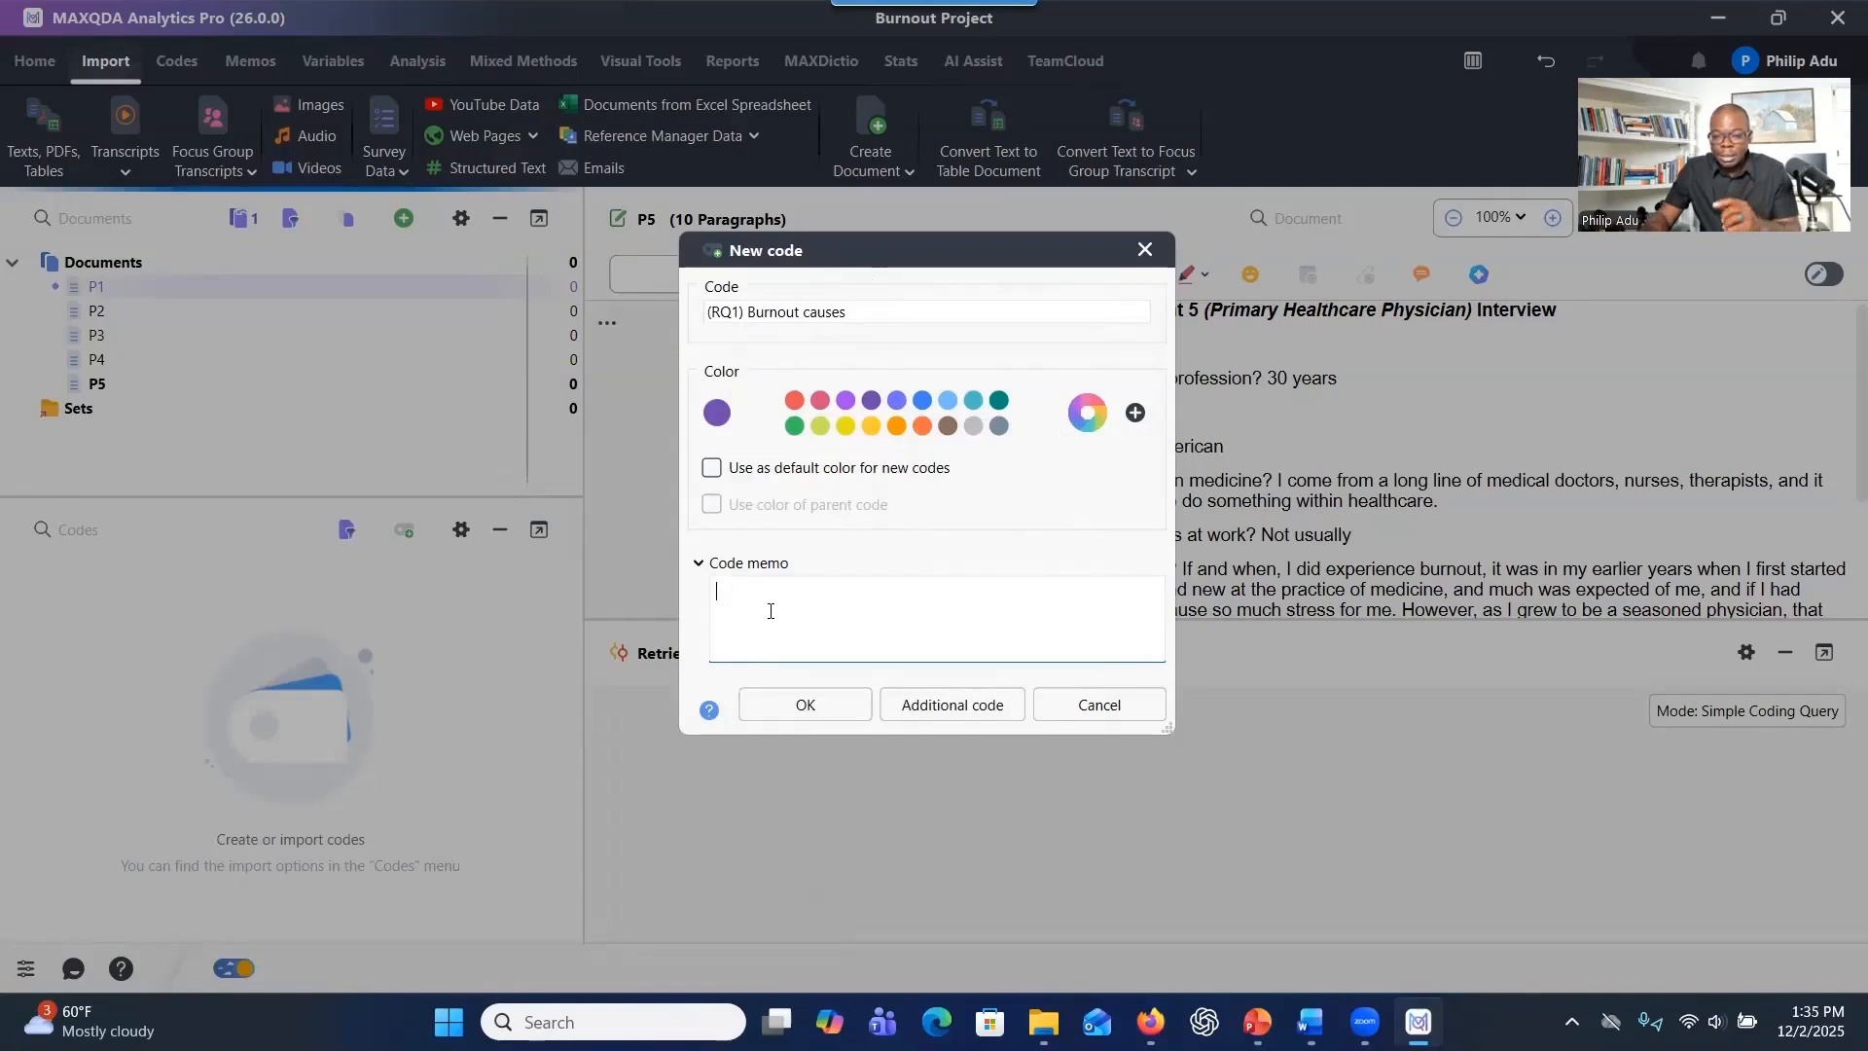
{"action": "key", "text": "alt+Tab"}
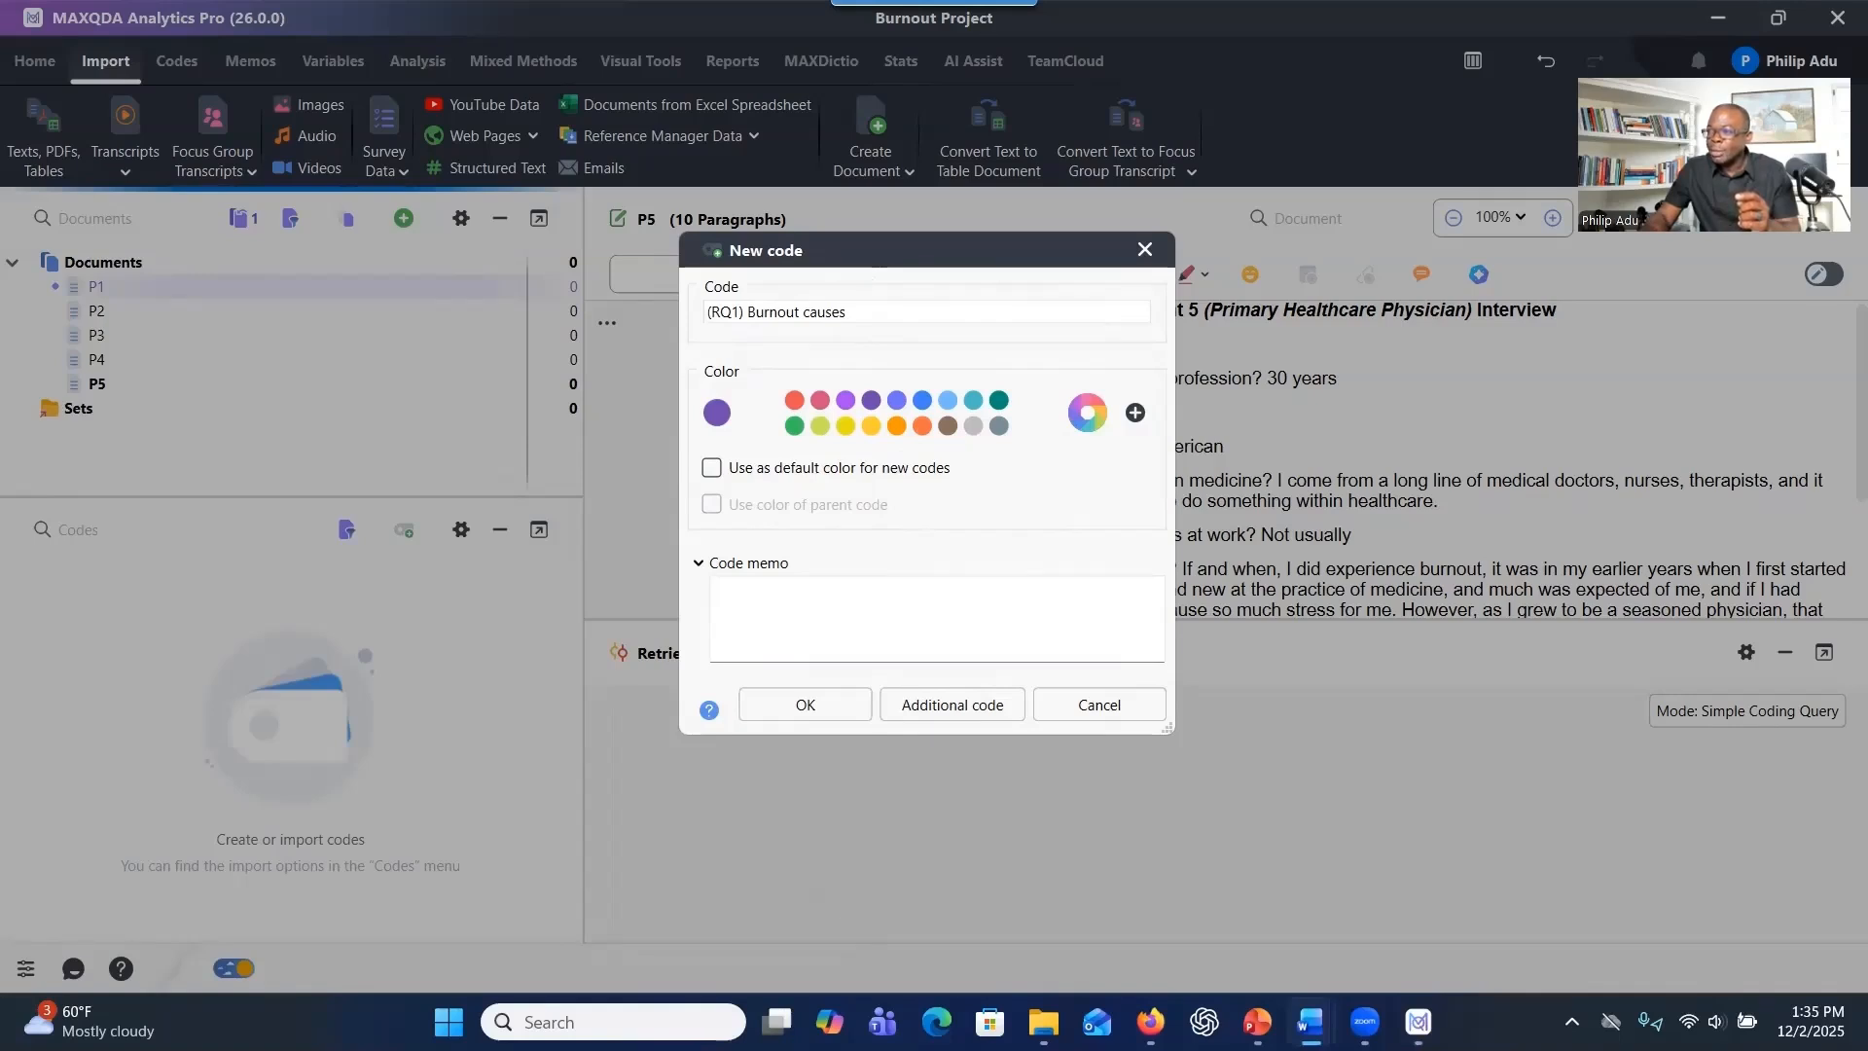
{"action": "left_click", "coordinate": [1037, 627]}
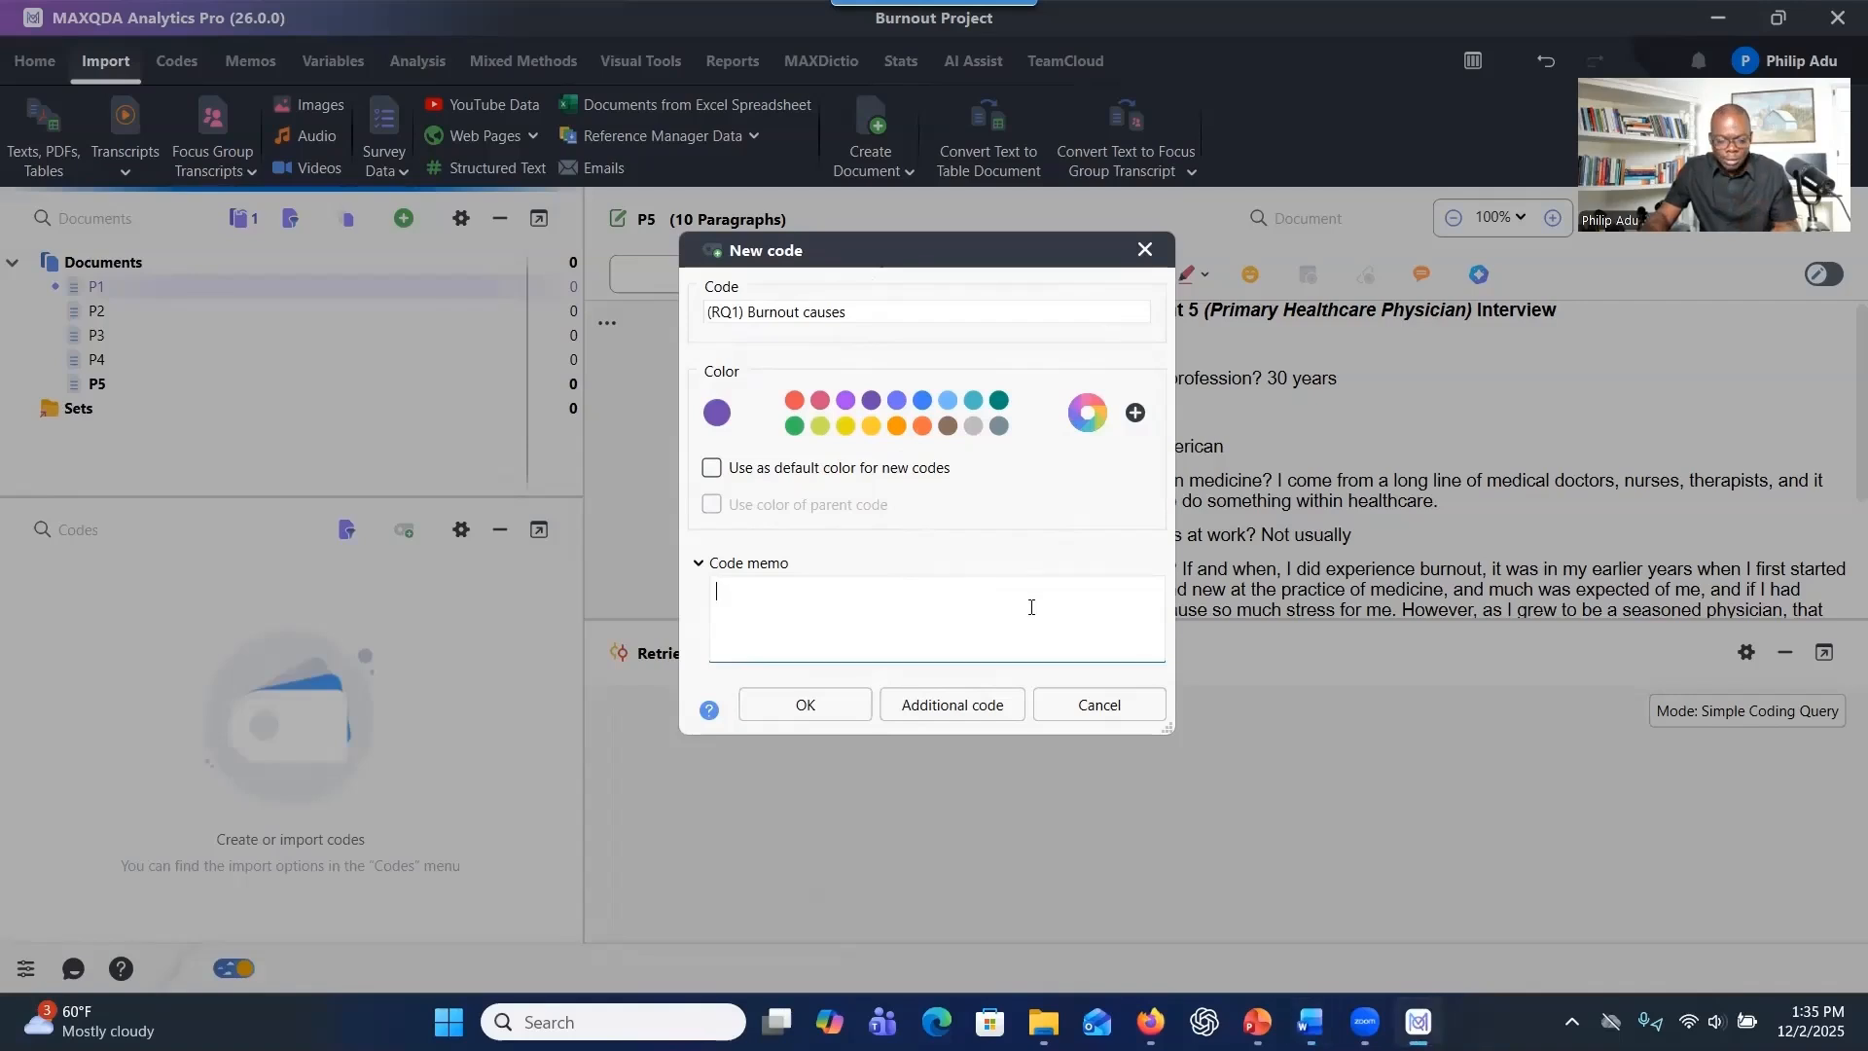
{"action": "key", "text": "ctrl+v"}
{"action": "left_click", "coordinate": [719, 593]}
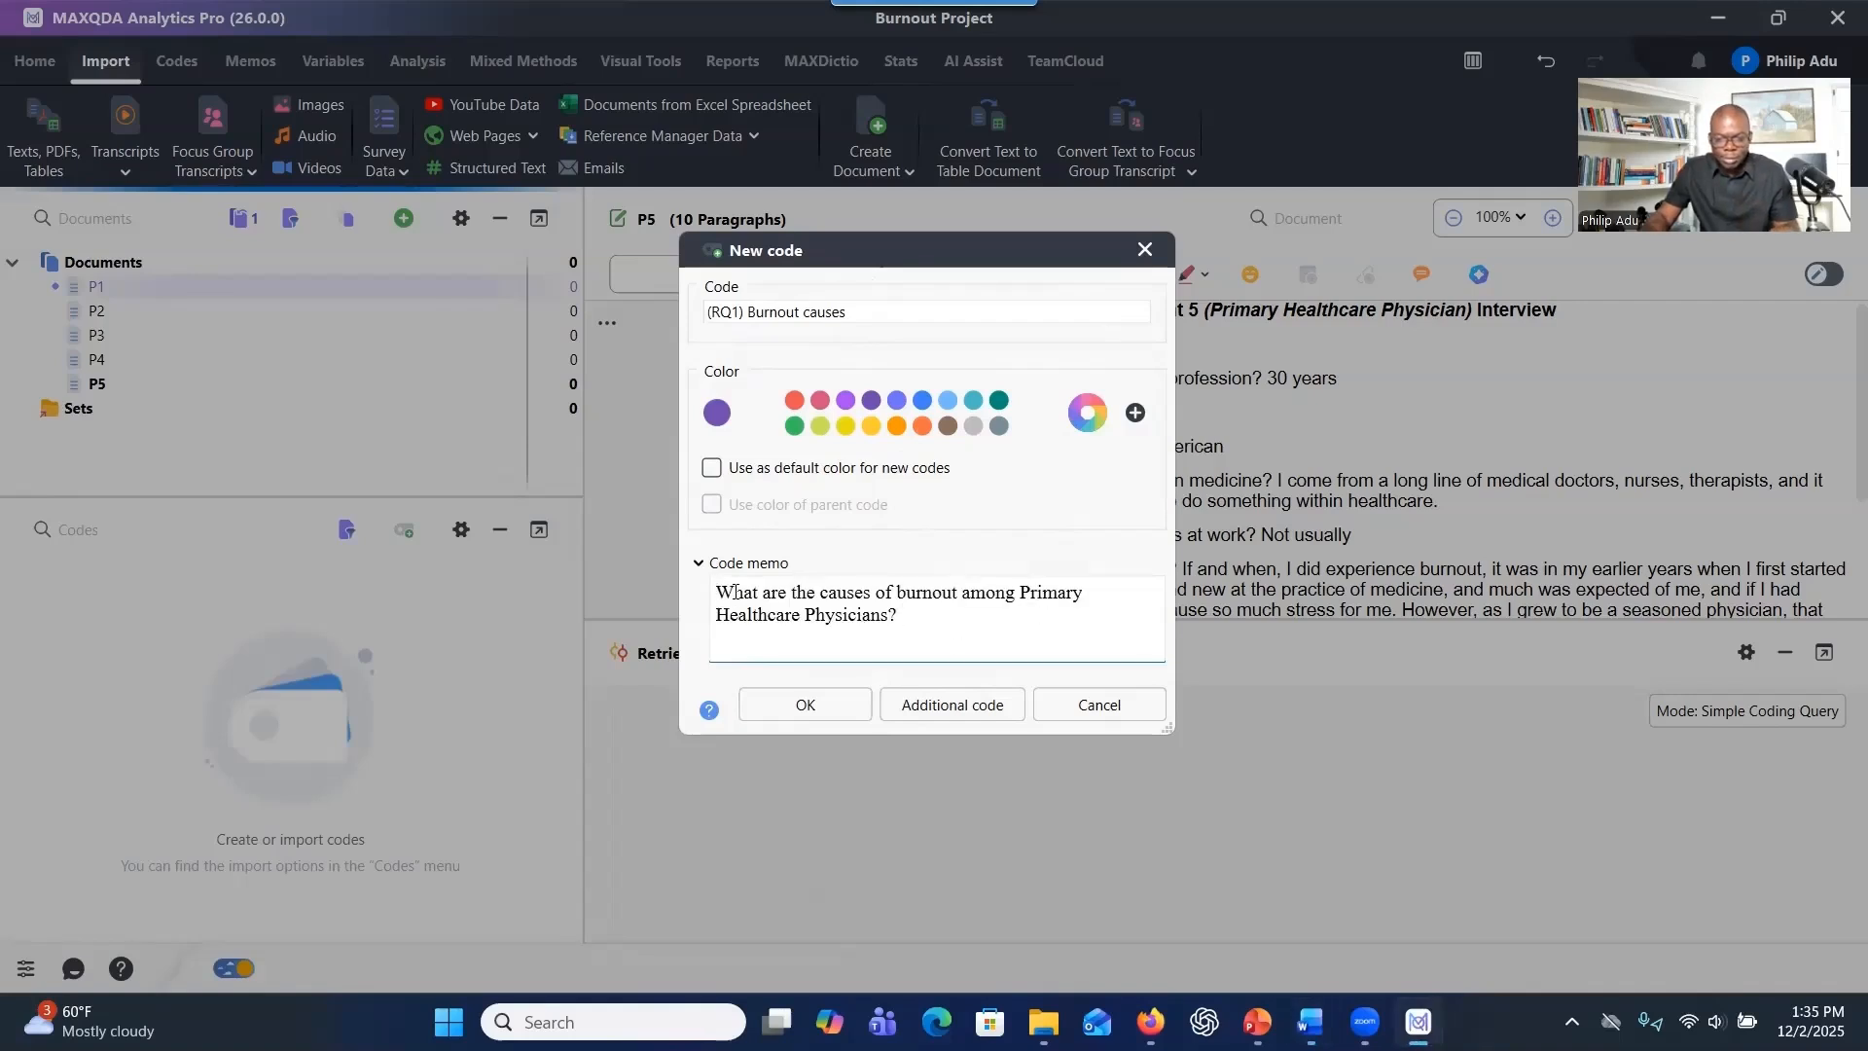
{"action": "type", "text": "1."}
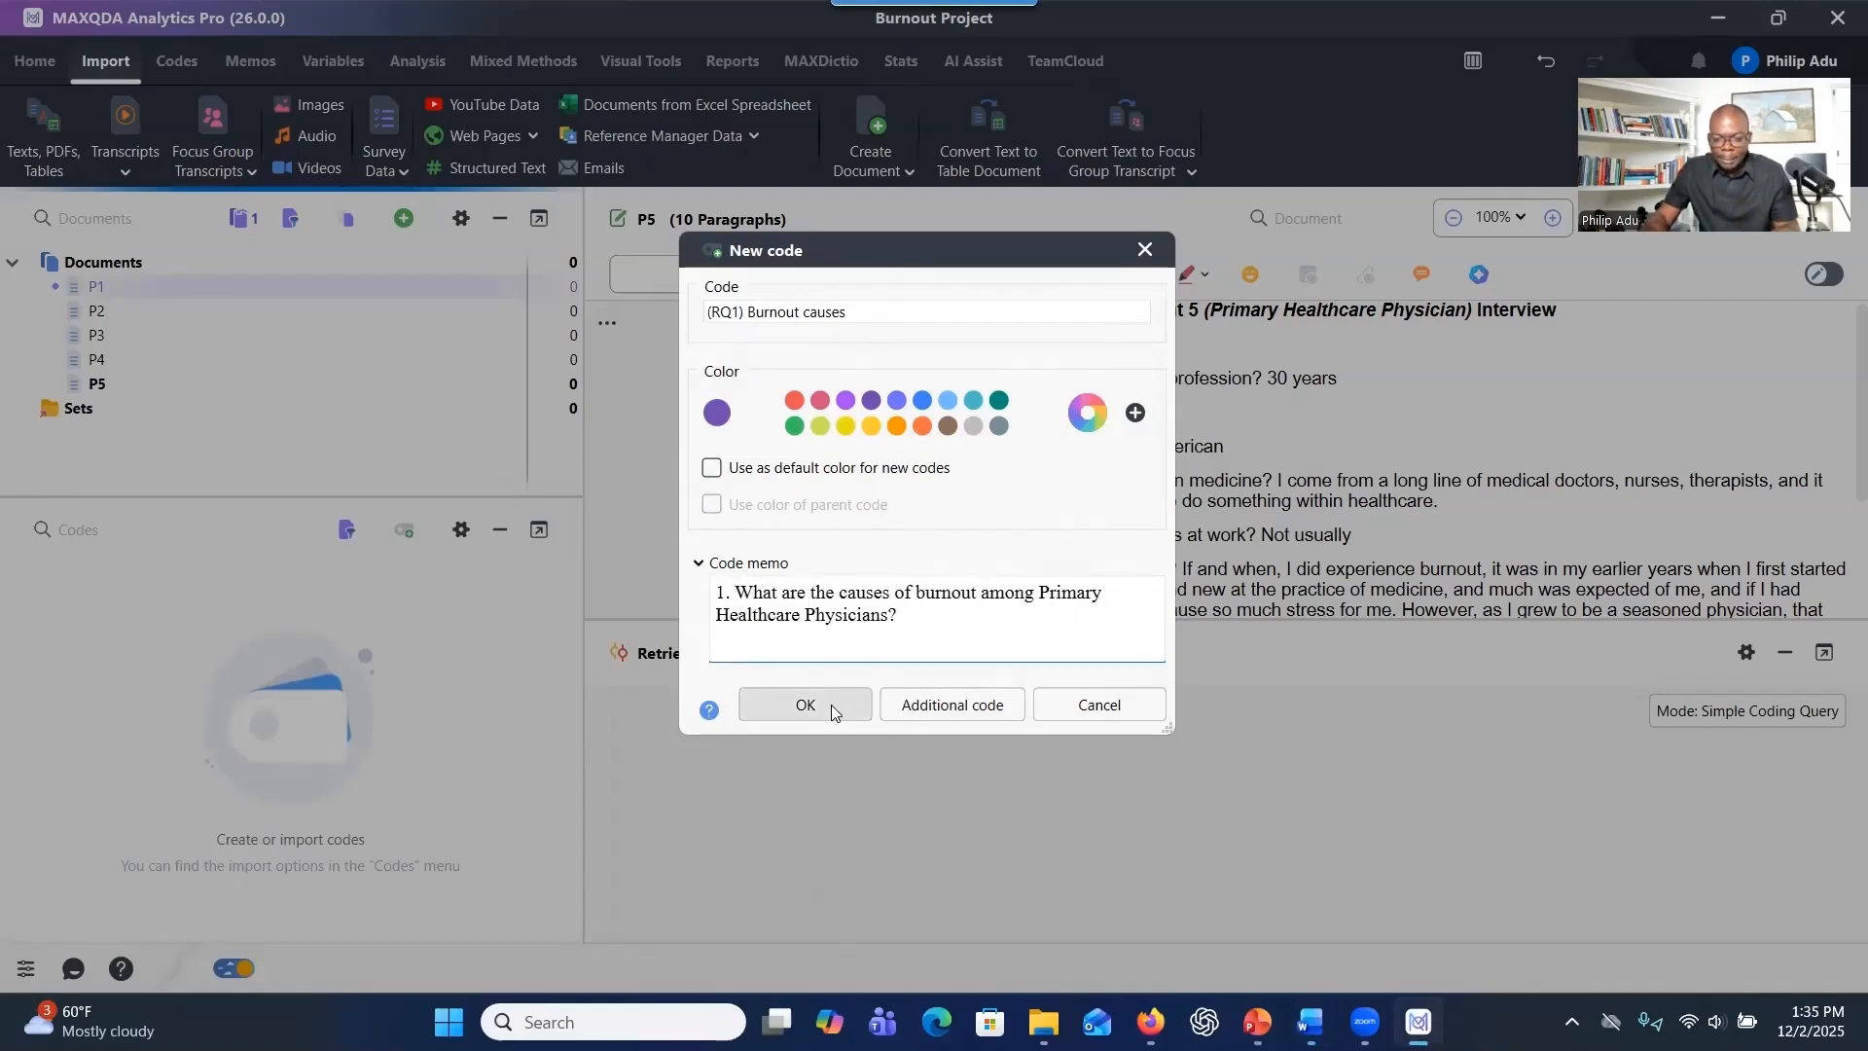
{"action": "left_click", "coordinate": [805, 704]}
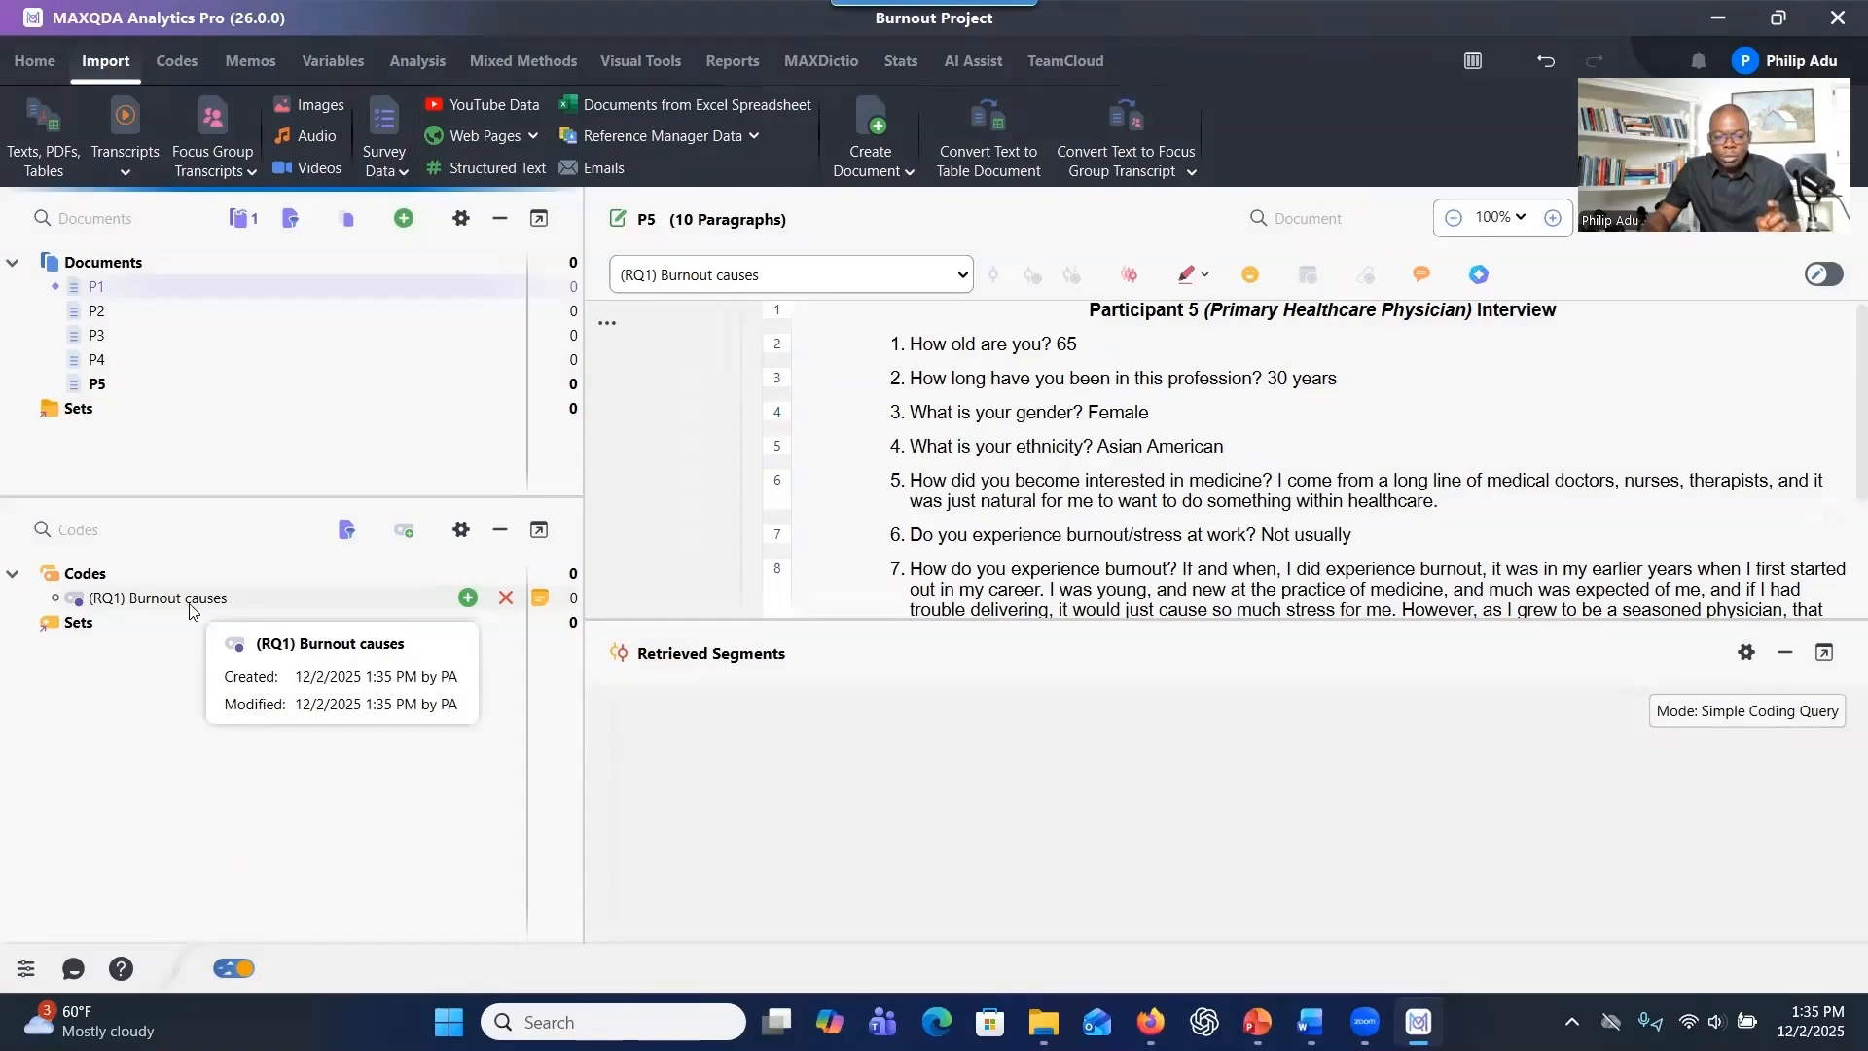
Start a second new code named "(RQ2) Burnout solutions", based on the label in the Word document.
{"action": "left_click", "coordinate": [405, 534]}
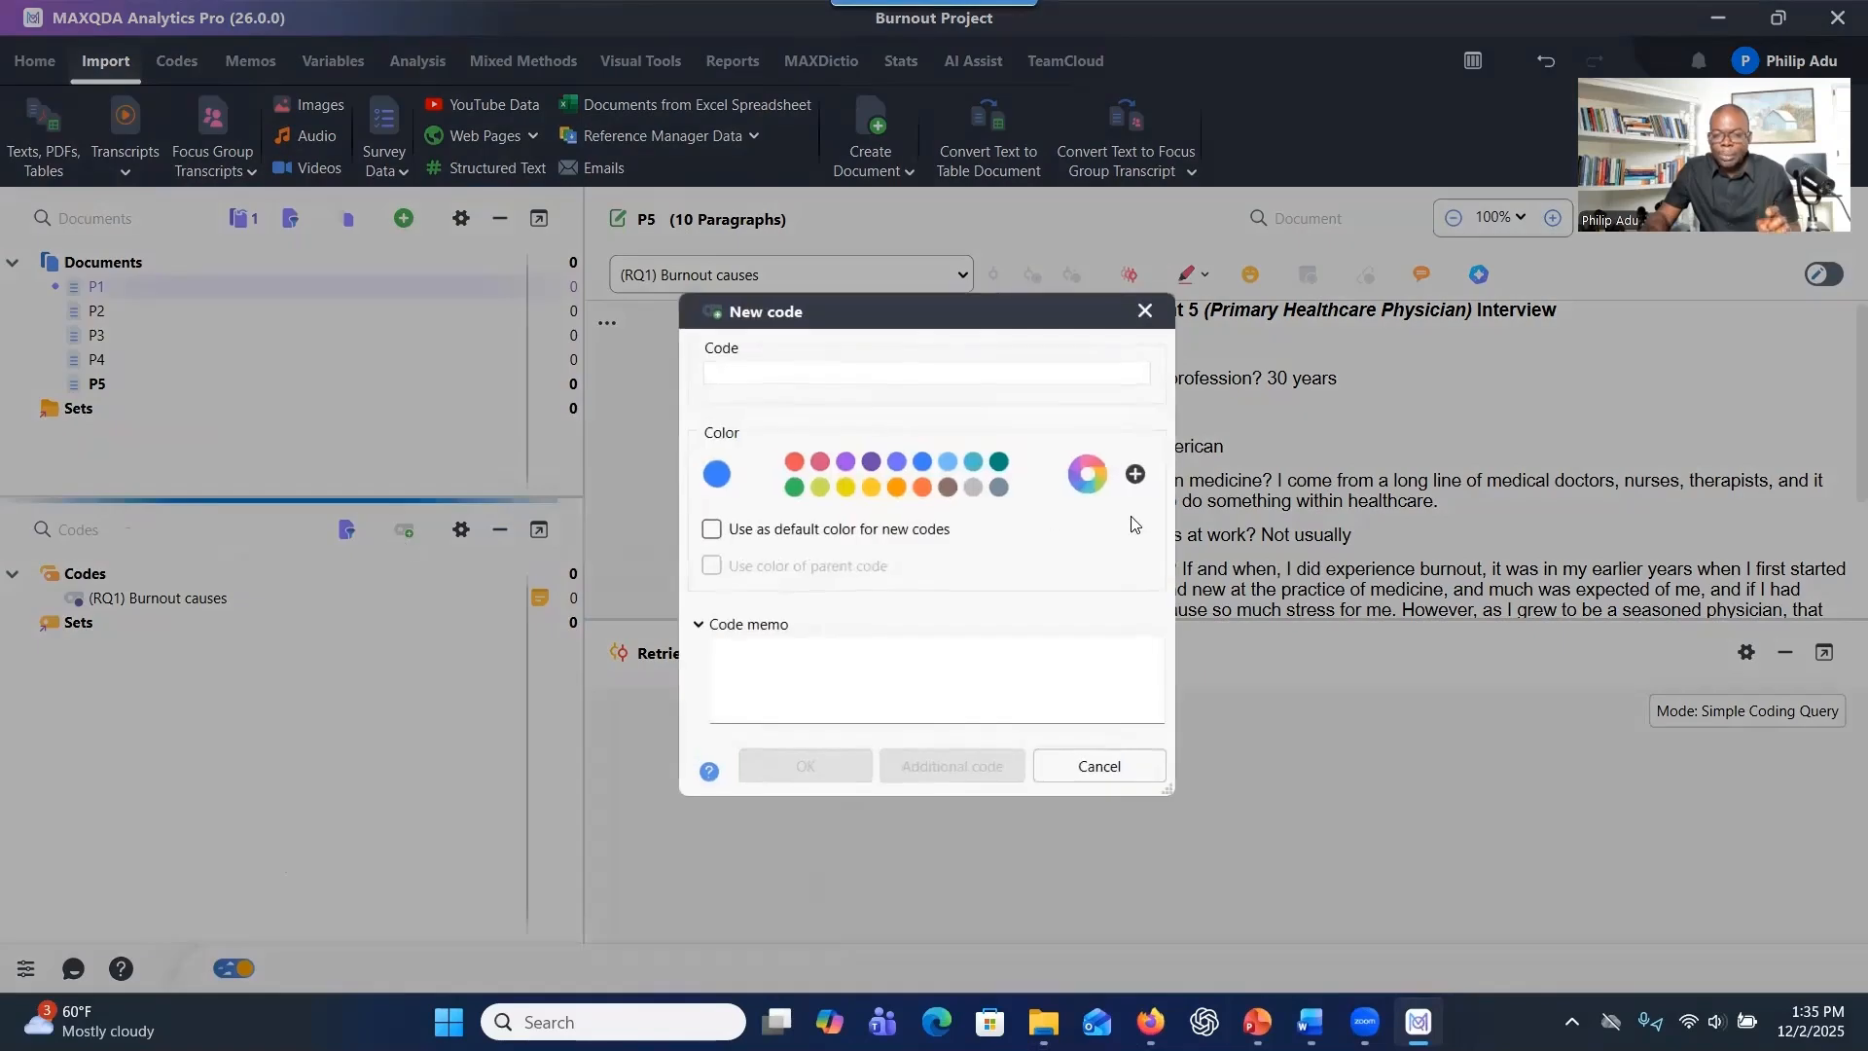
{"action": "key", "text": "alt+Tab"}
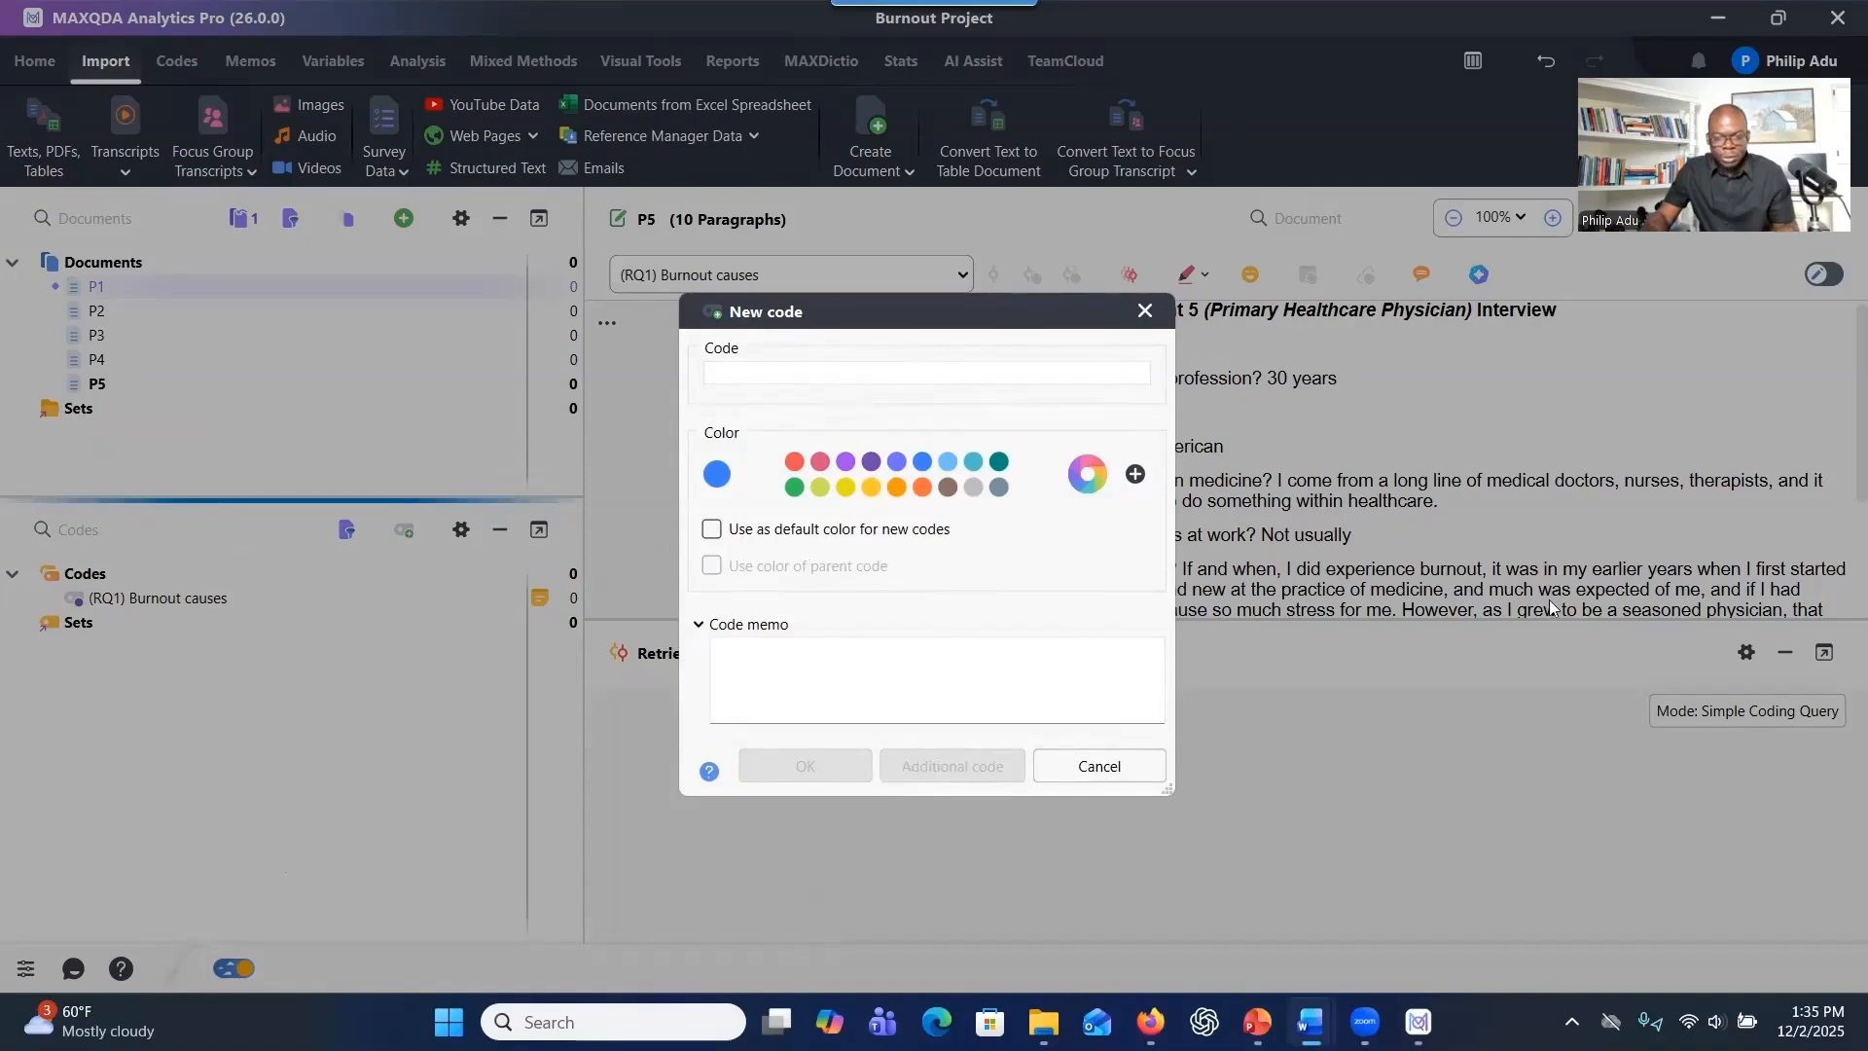
{"action": "key", "text": "alt+Tab"}
{"action": "key", "text": "ctrl+v"}
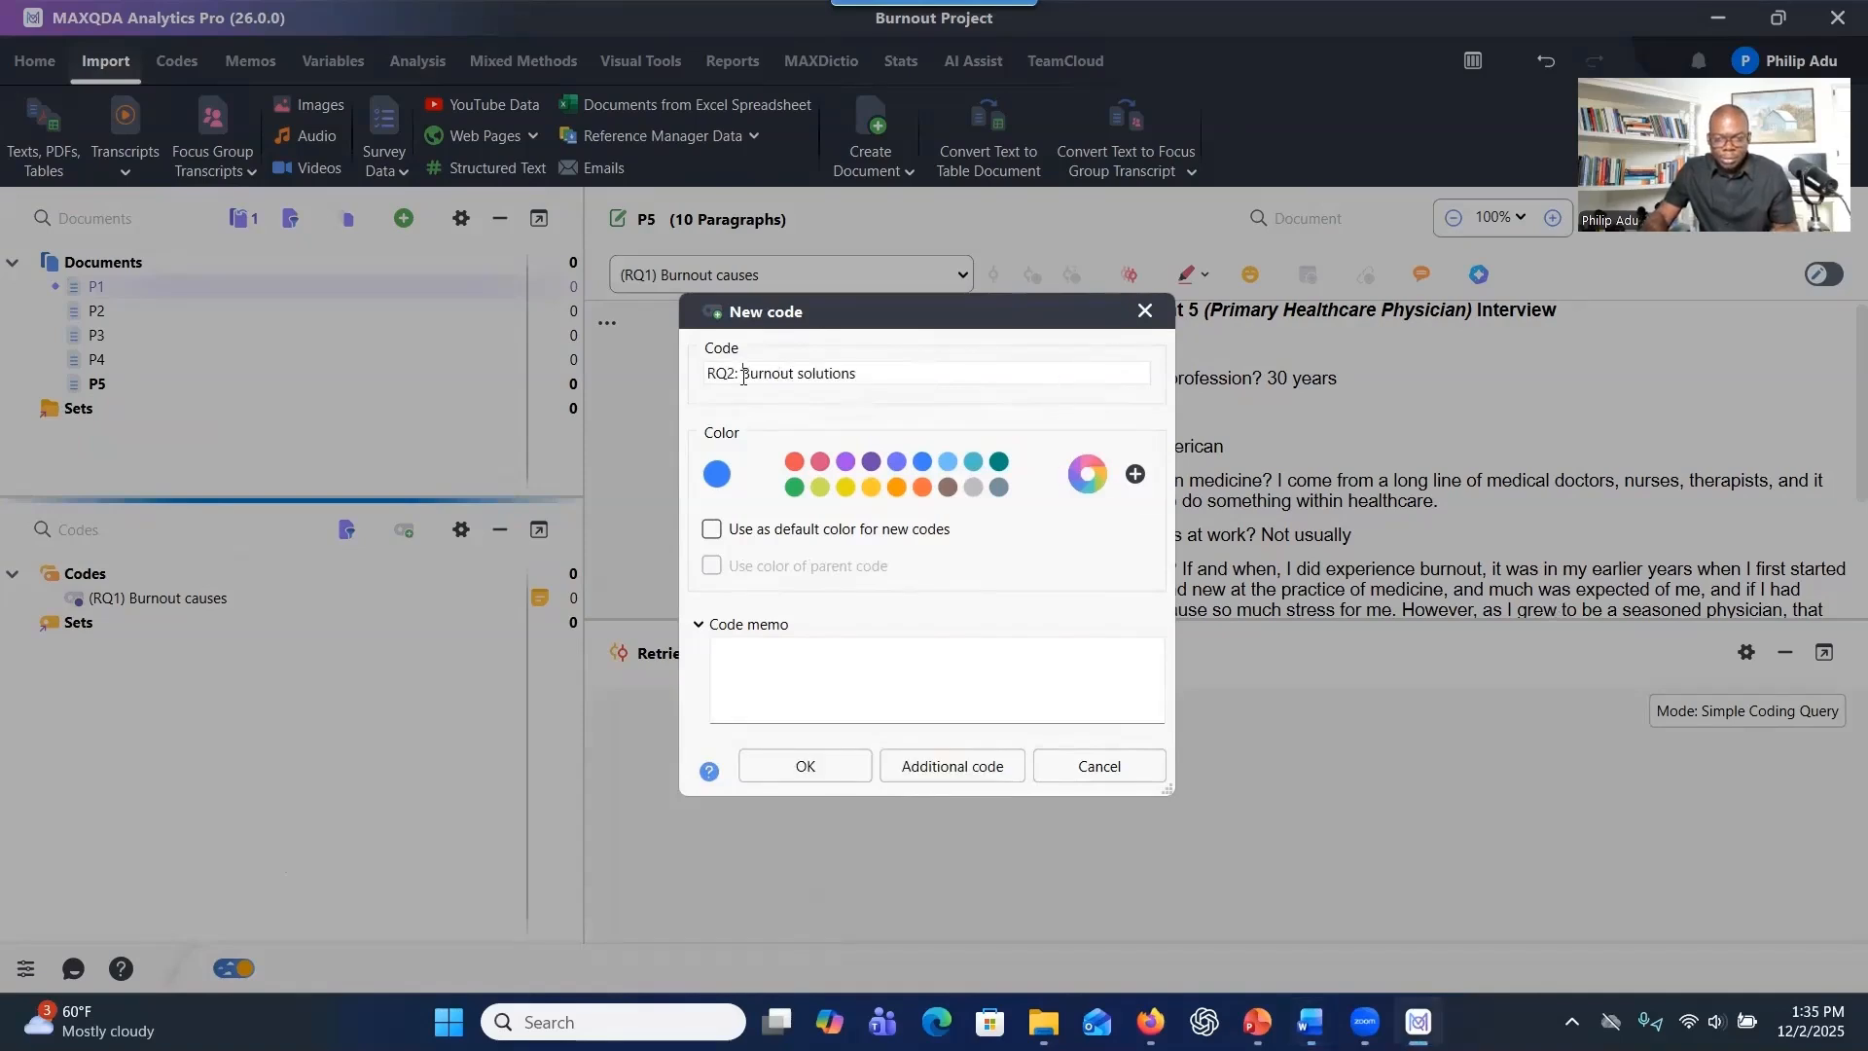
{"action": "key", "text": "BackSpace"}
{"action": "key", "text": "BackSpace"}
{"action": "type", "text": ")"}
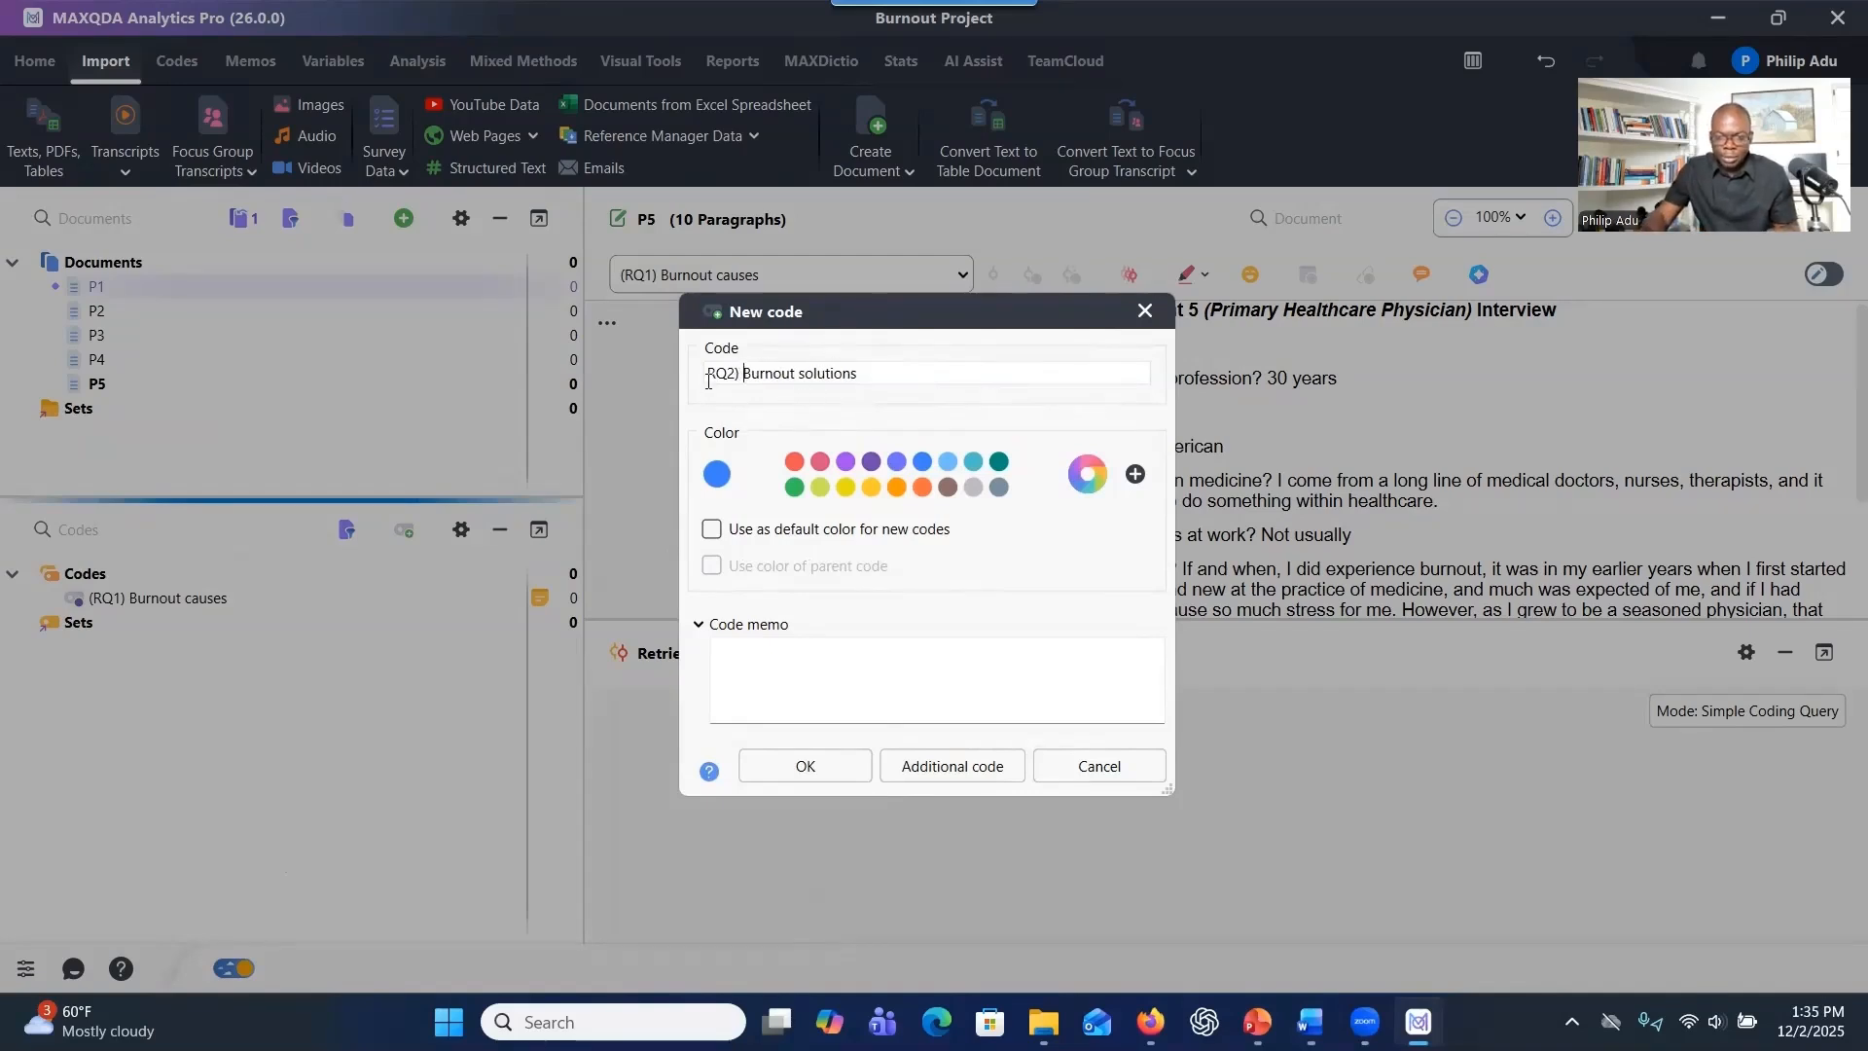
{"action": "key", "text": "Home"}
{"action": "type", "text": "("}
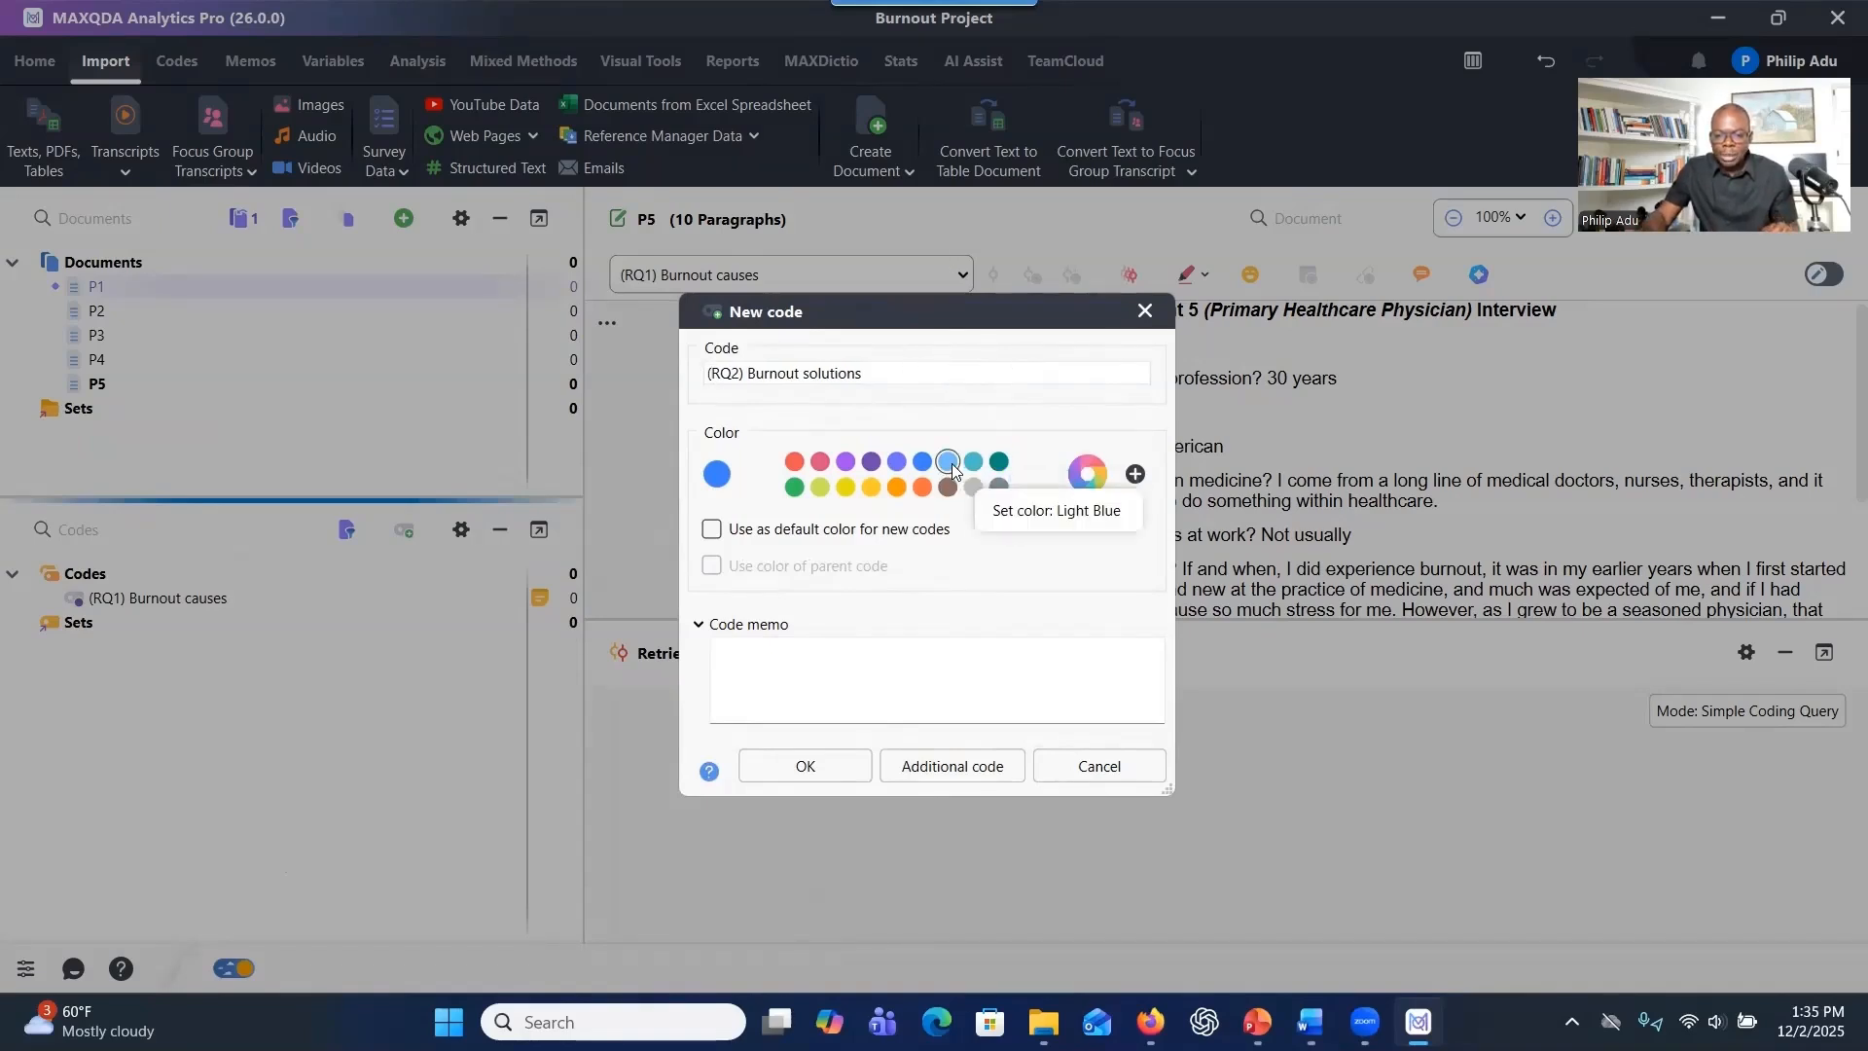
Create the code in dark teal with the memo "2,What can be done to reduce burnout among Primary Healthcare Physicians?".
{"action": "left_click", "coordinate": [999, 461]}
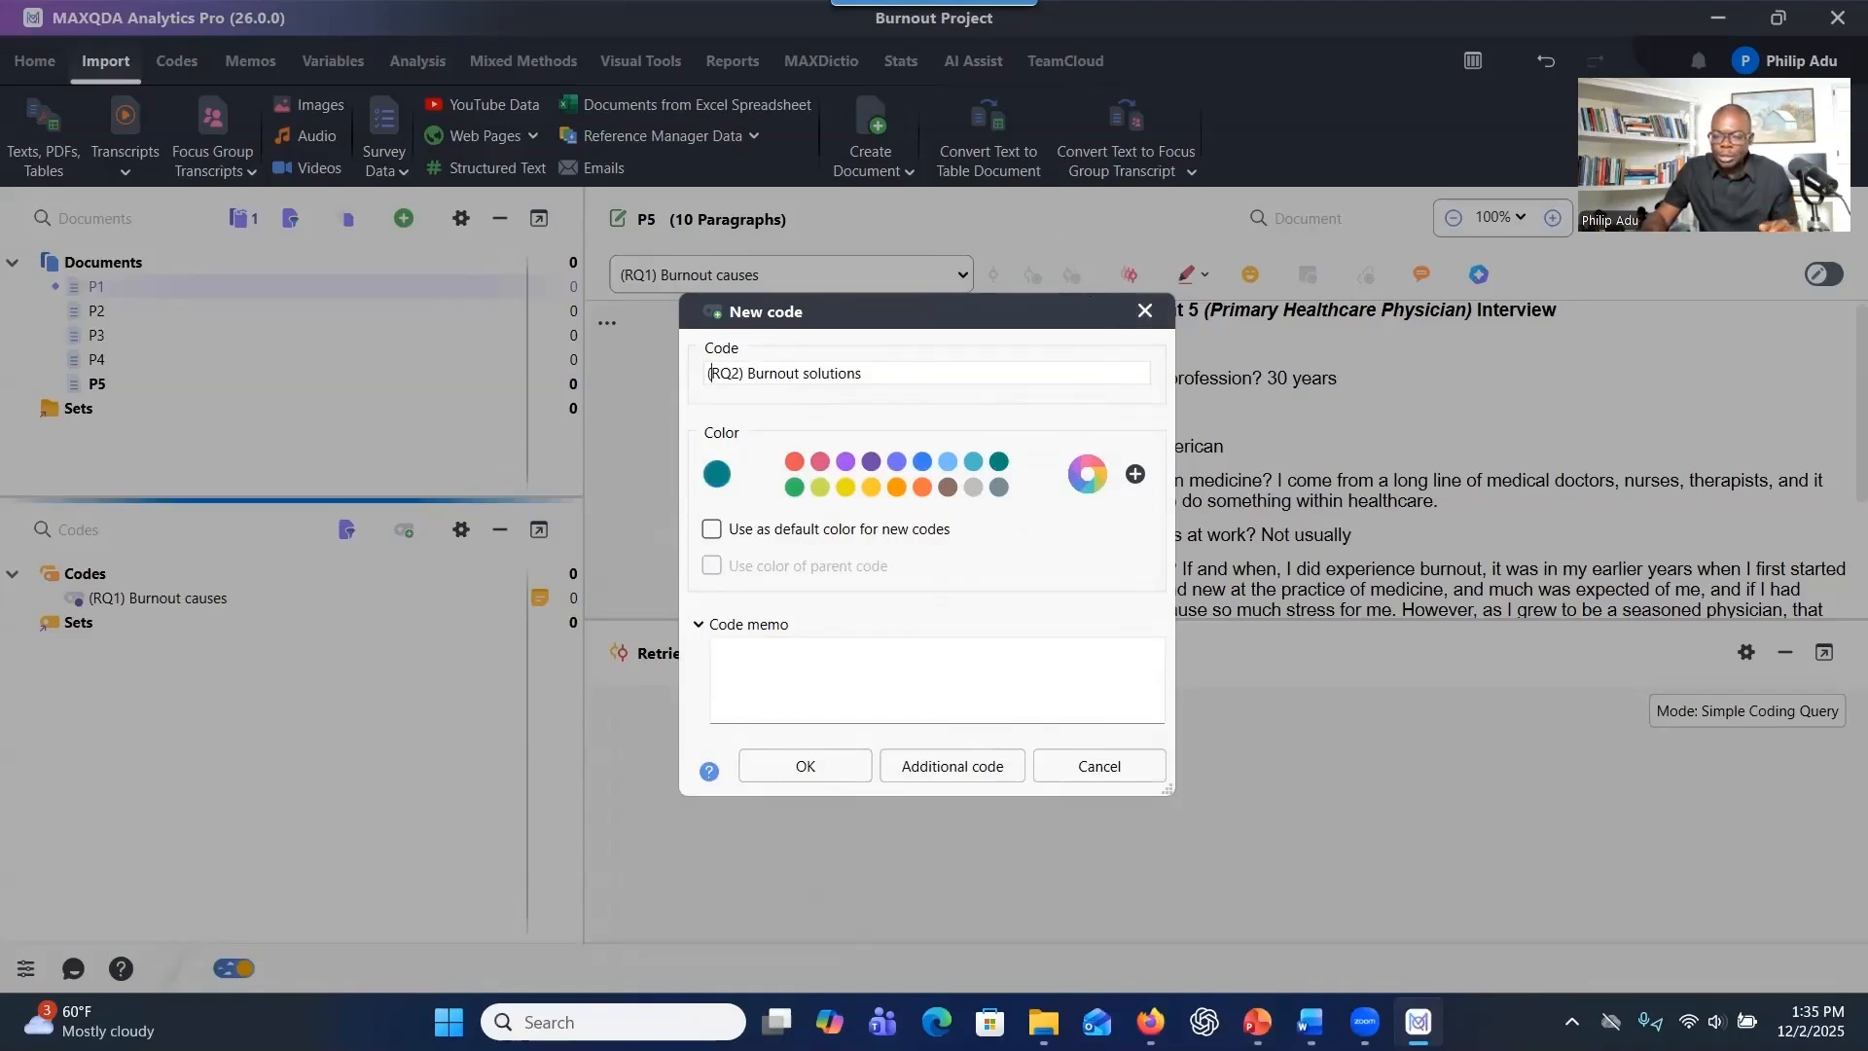
{"action": "left_click", "coordinate": [744, 649]}
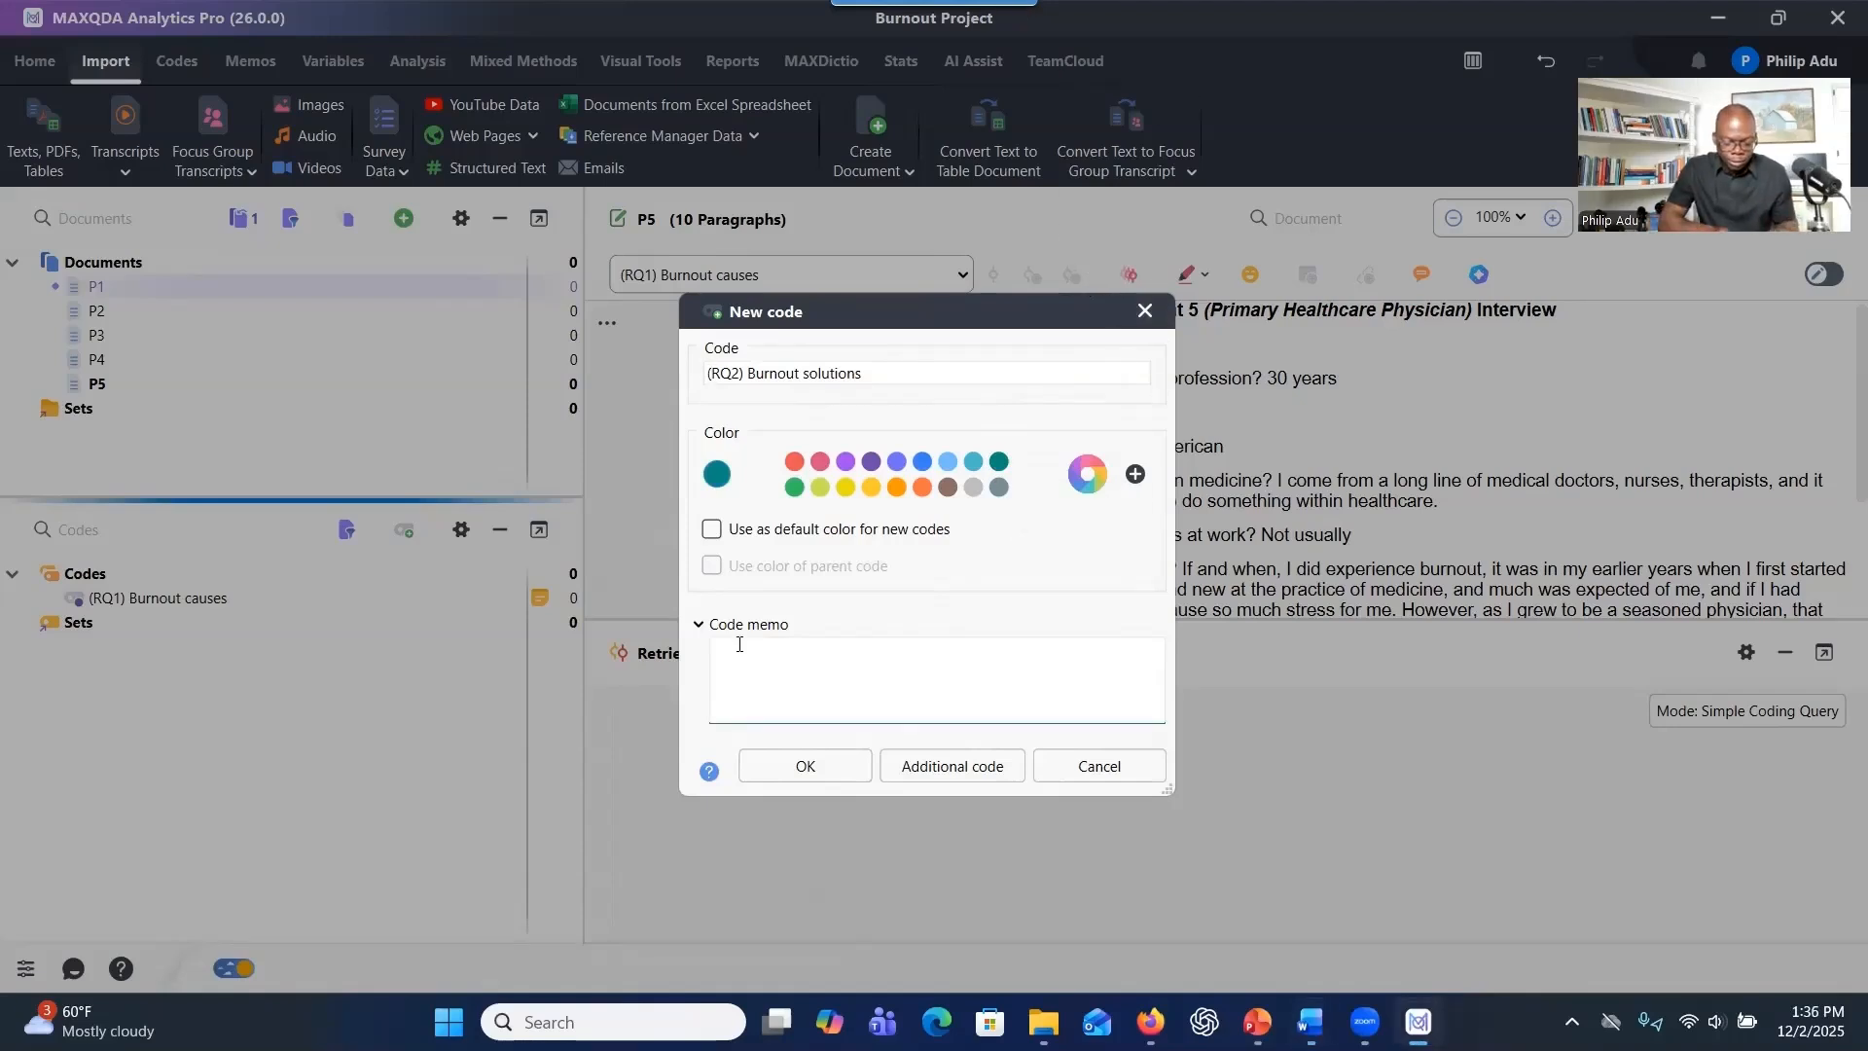
{"action": "type", "text": "What can be done to reduce burnout among Primary Healthcare Physicians?"}
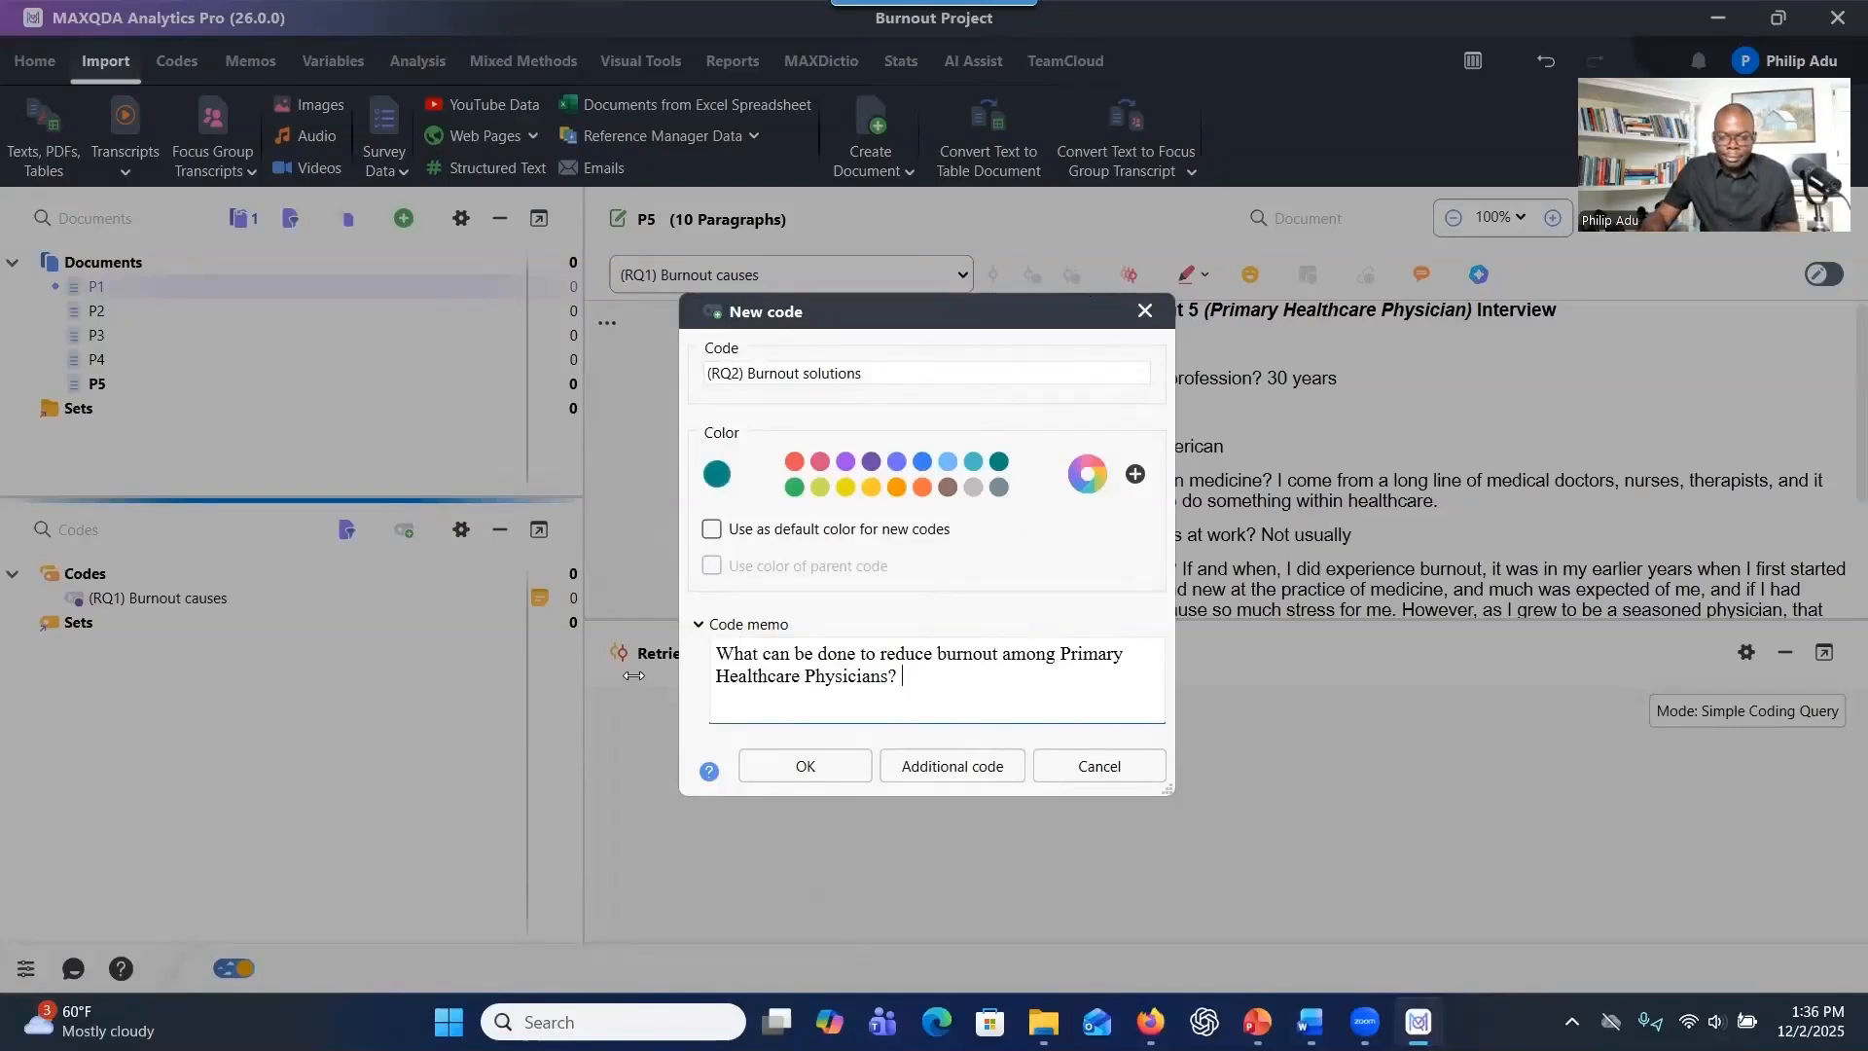
{"action": "left_click", "coordinate": [697, 659]}
{"action": "type", "text": "2,"}
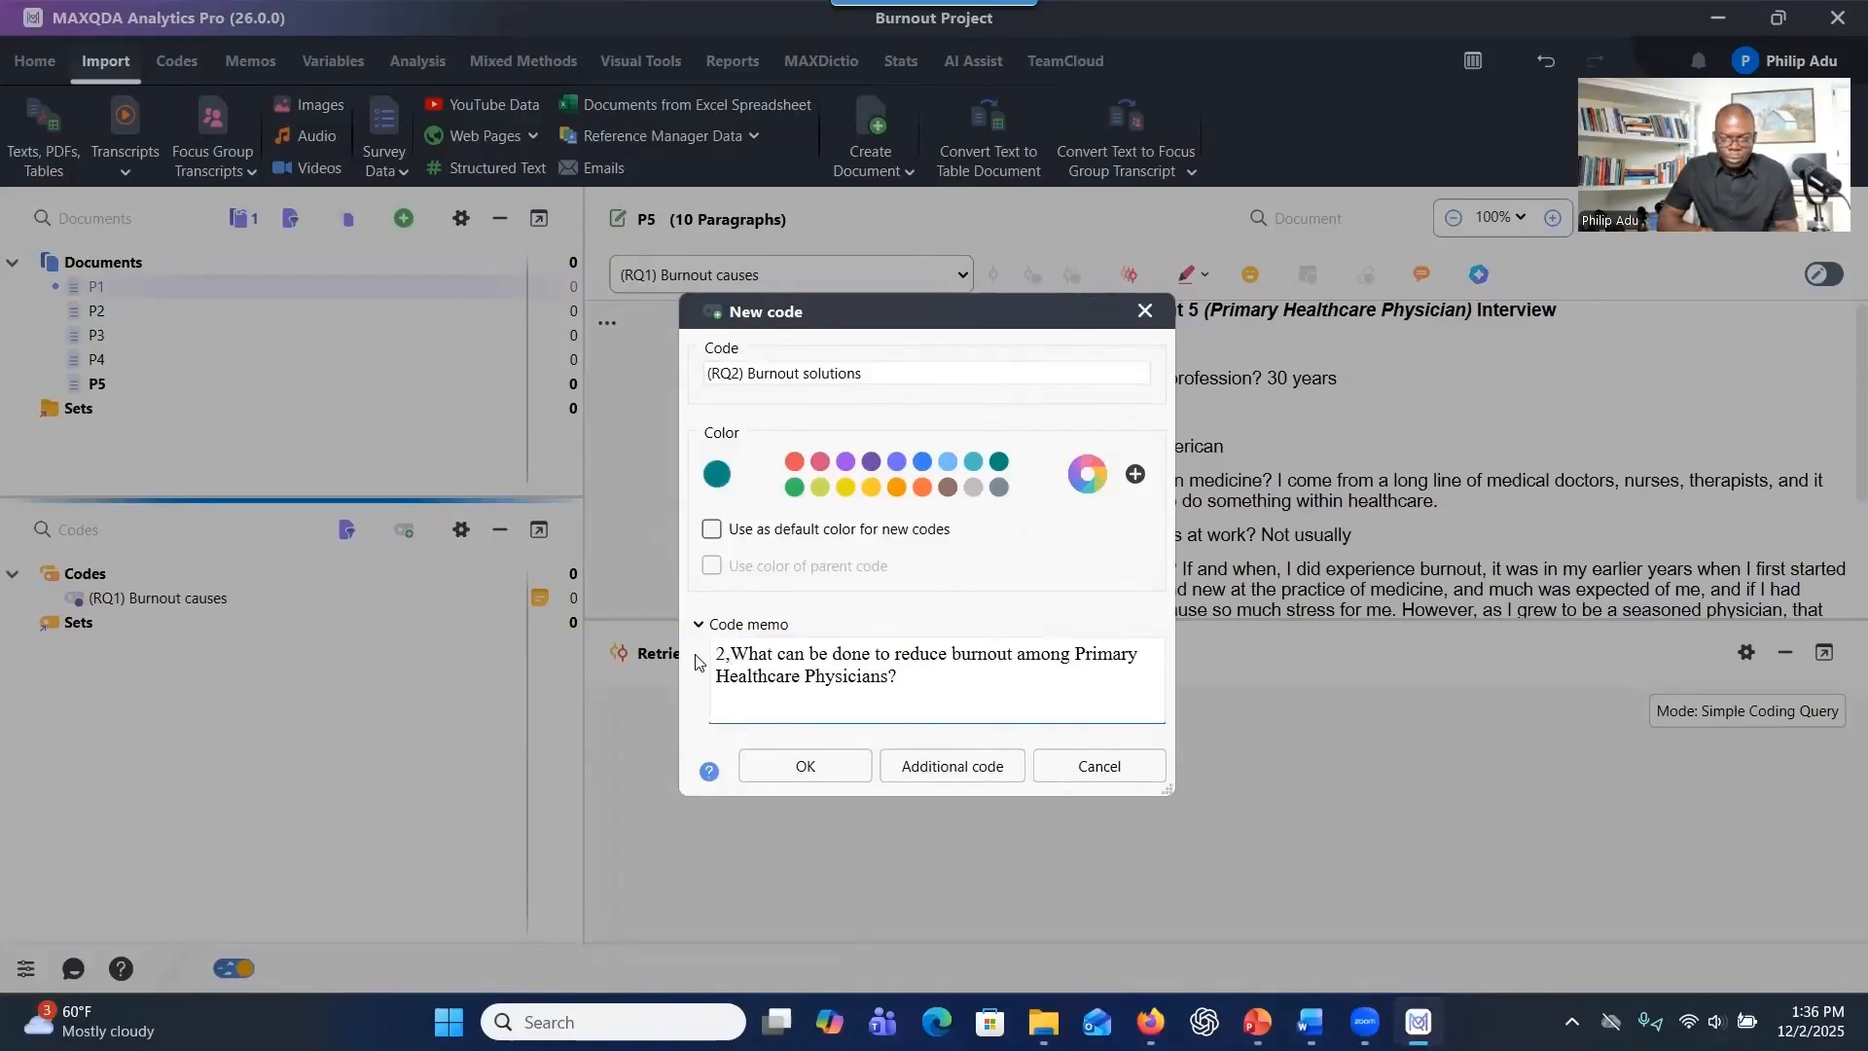
{"action": "left_click", "coordinate": [844, 769]}
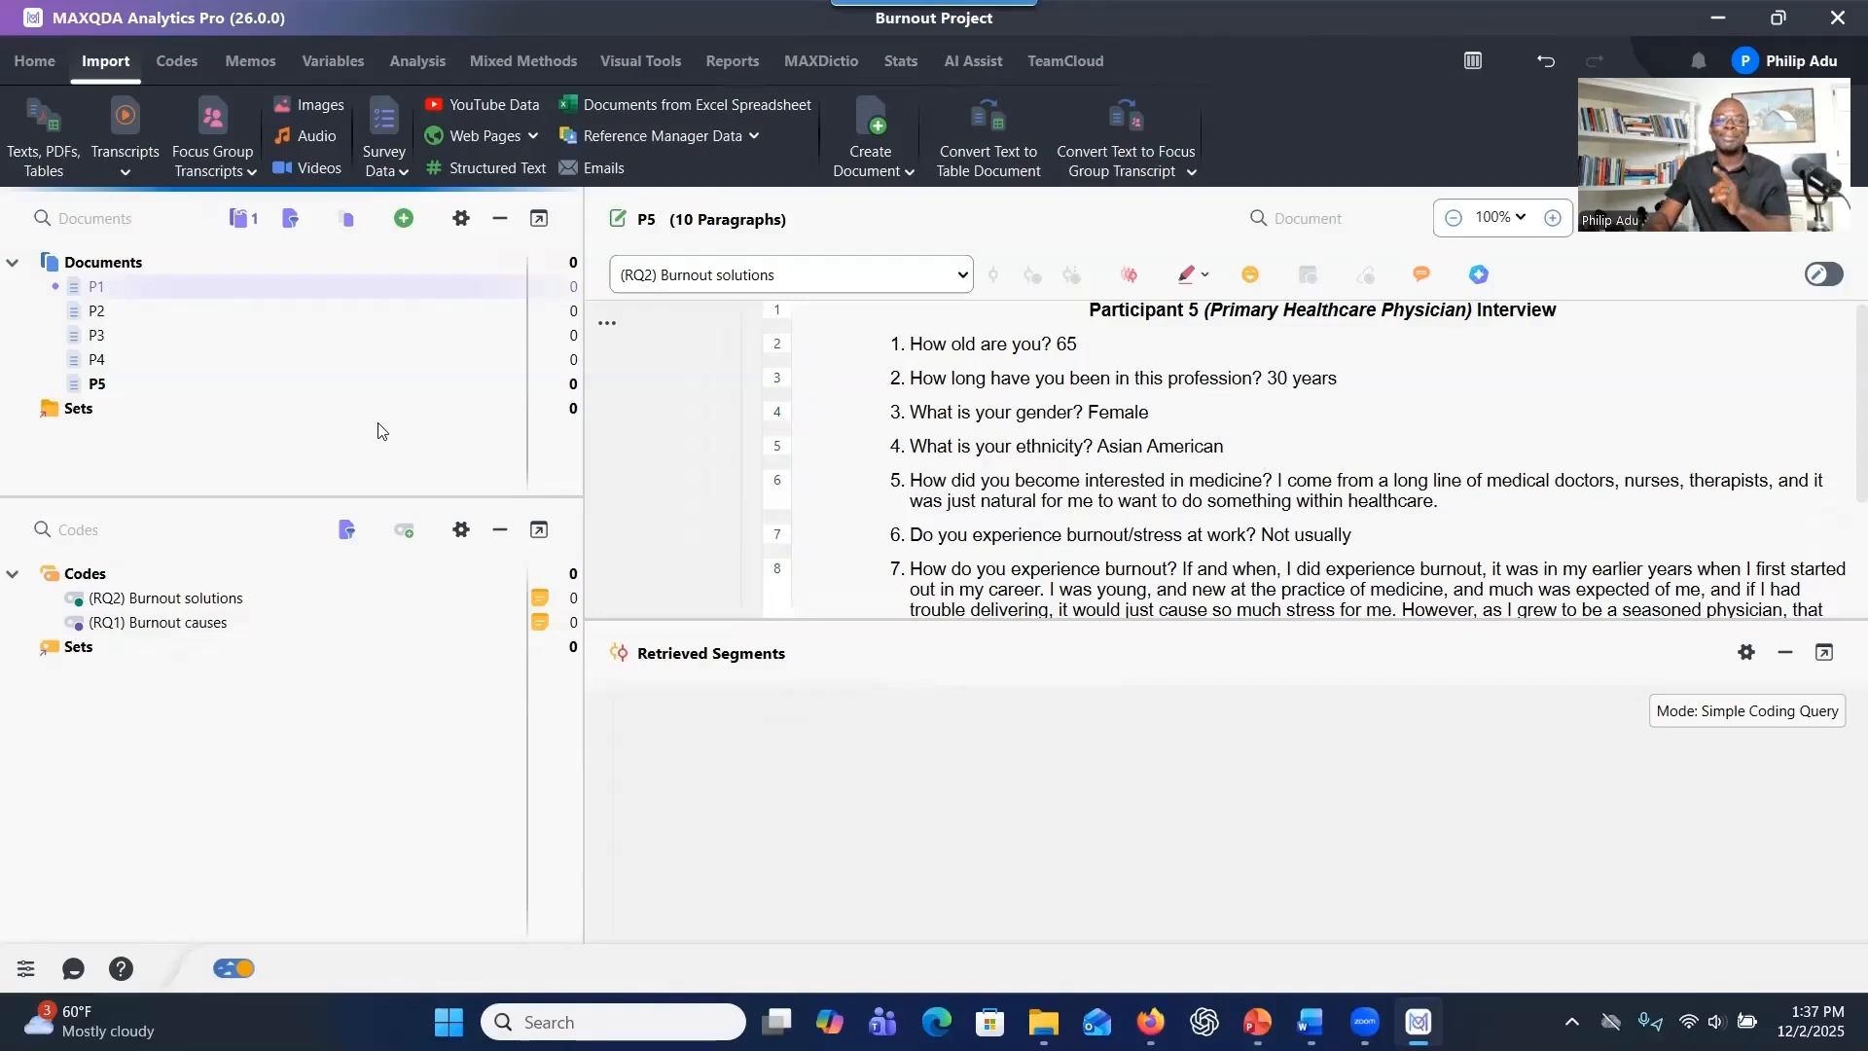
{"action": "mouse_move", "coordinate": [290, 346]}
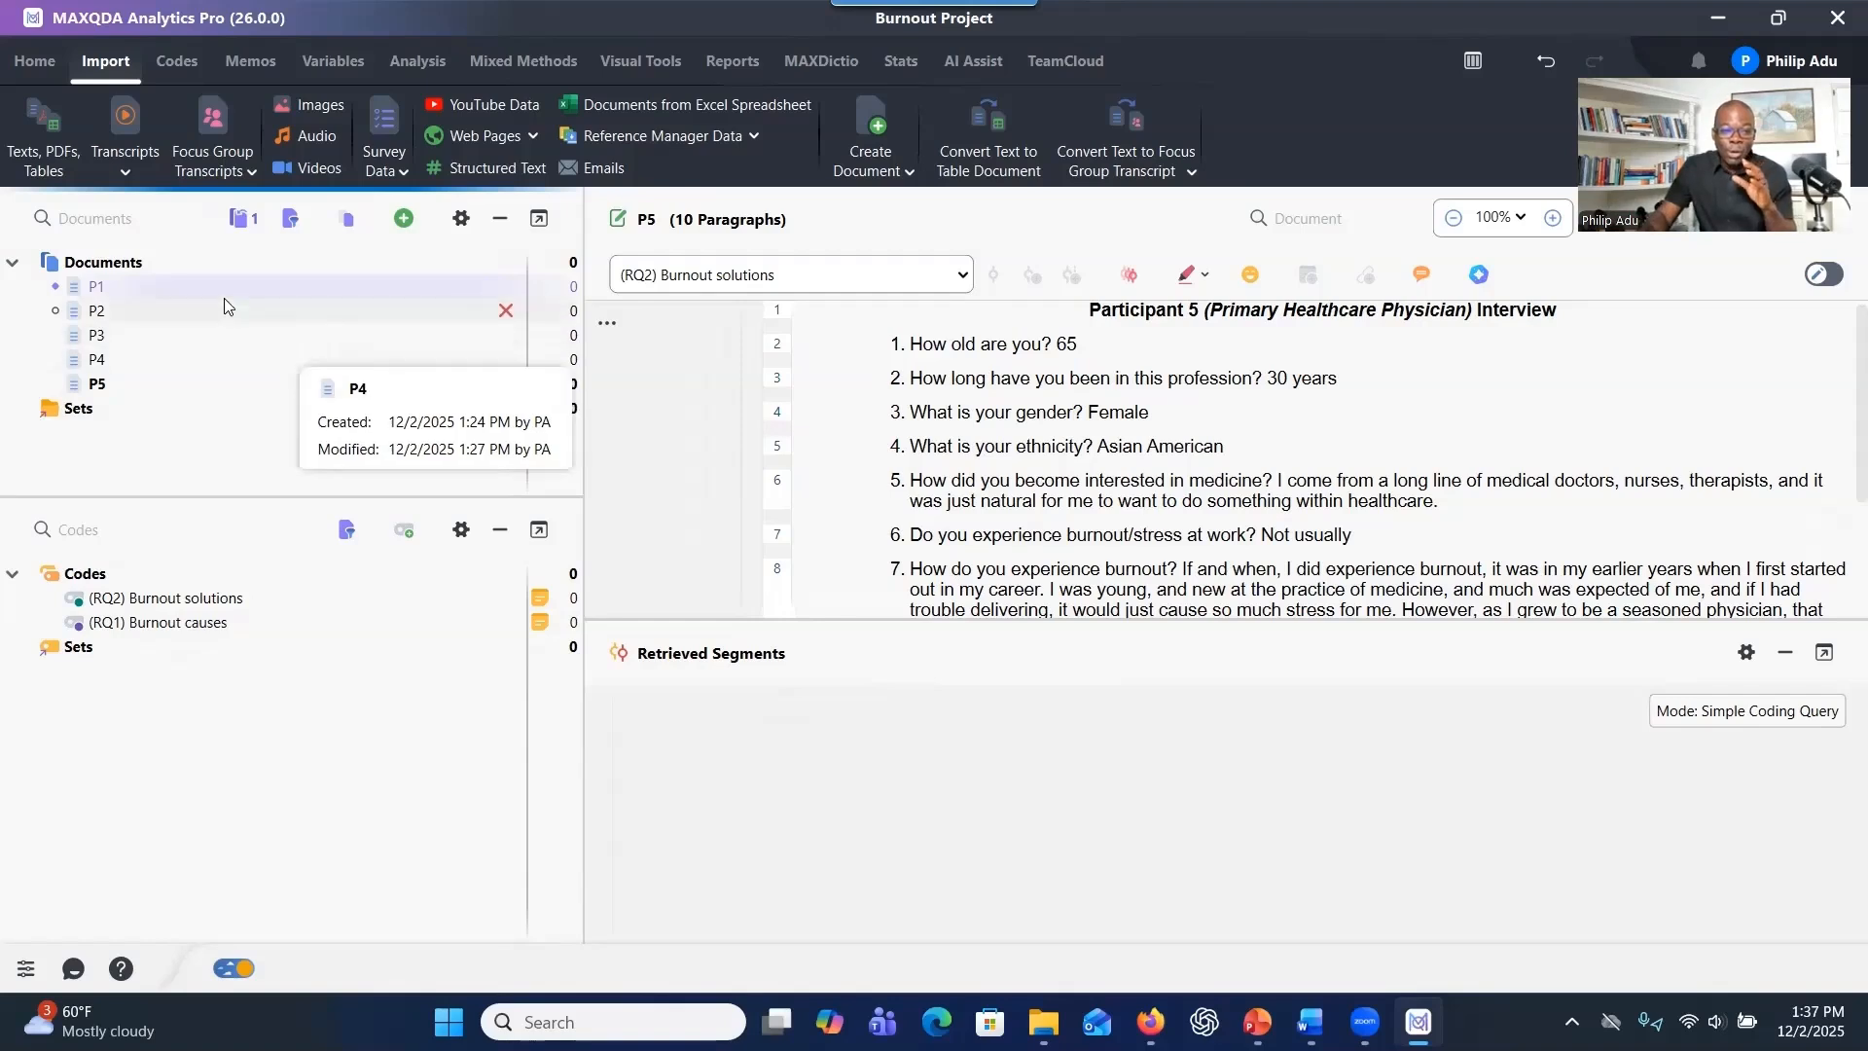
{"action": "mouse_move", "coordinate": [206, 394]}
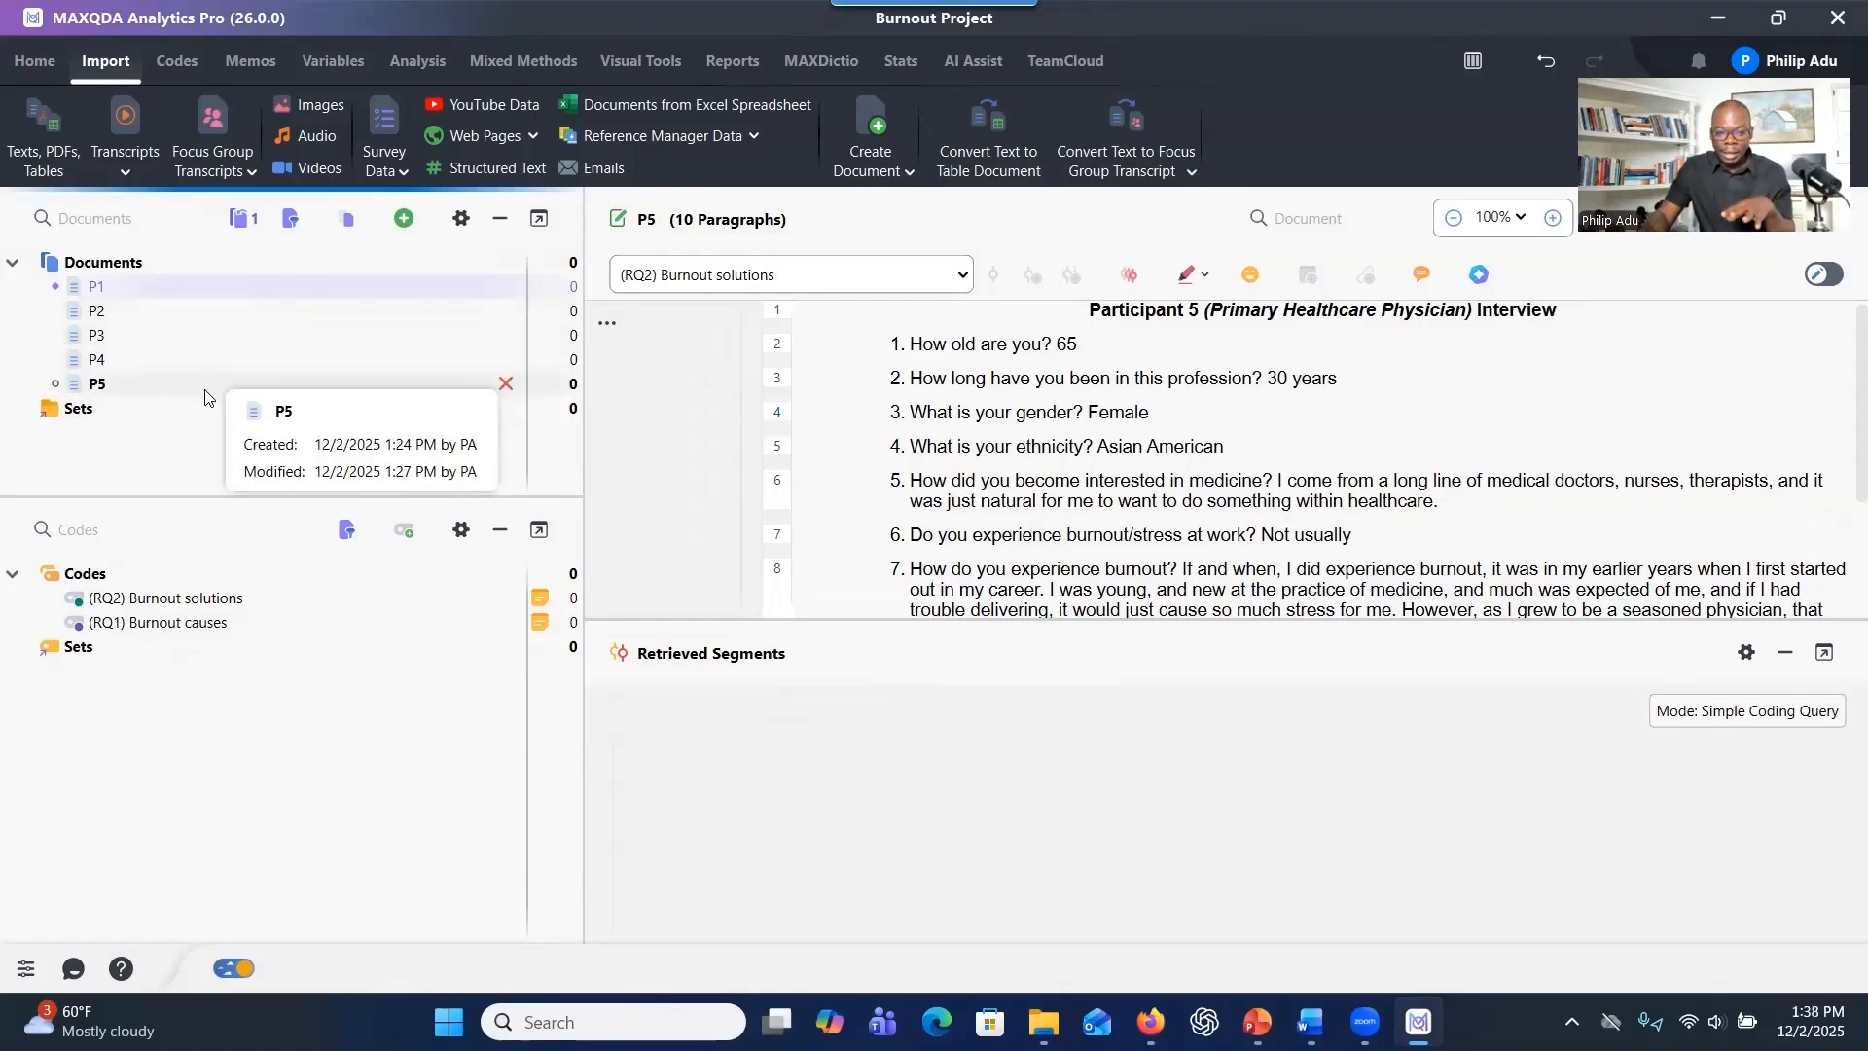